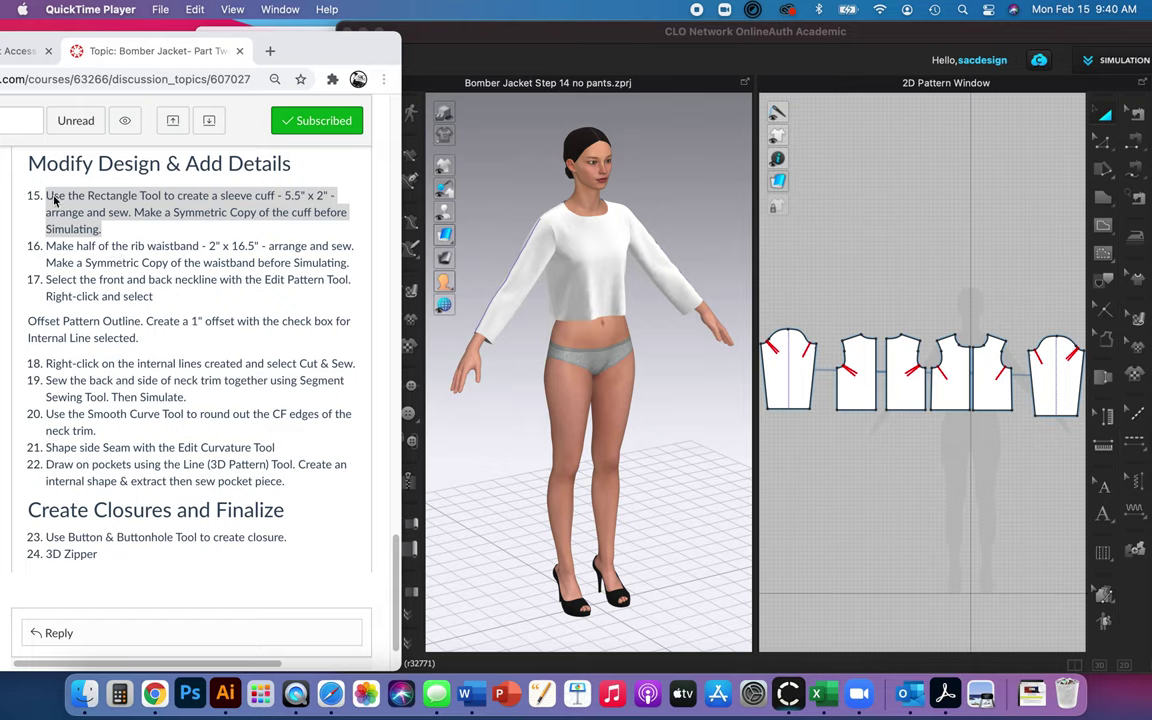
# - Switch to CLO and create a 5.5 in wide by 2 in high rectangle pattern as a cuff near the avatar's left sleeve hem
pyautogui.click(60, 210)
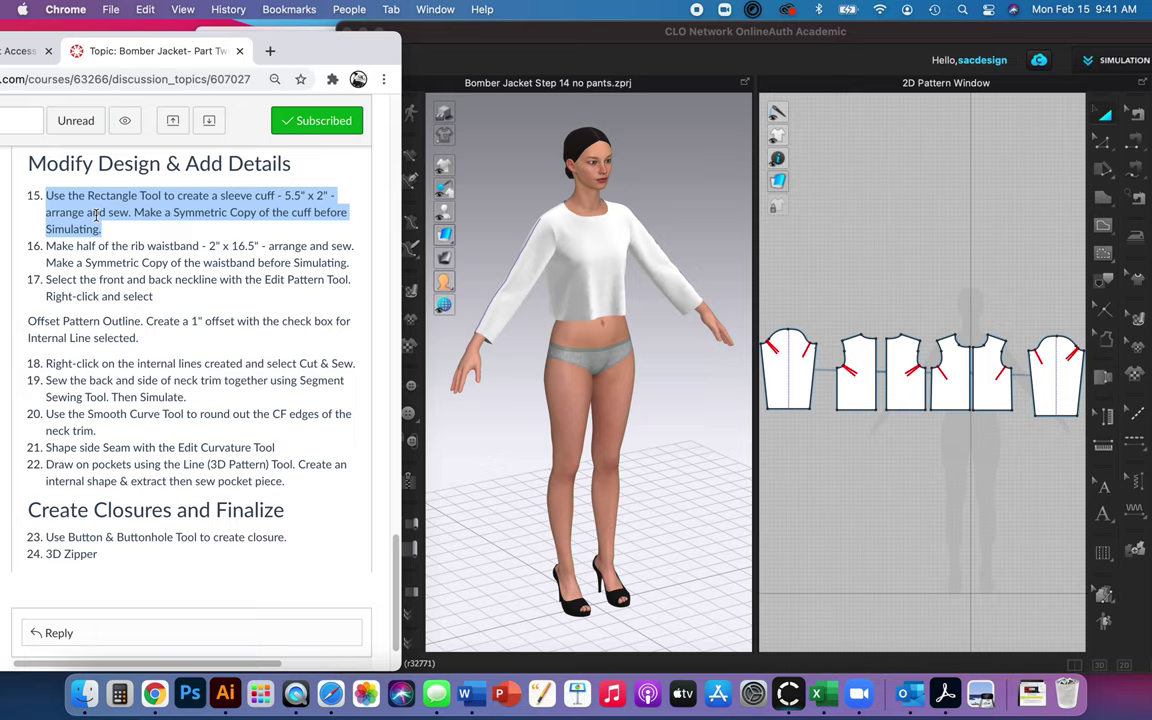
pyautogui.click(1006, 189)
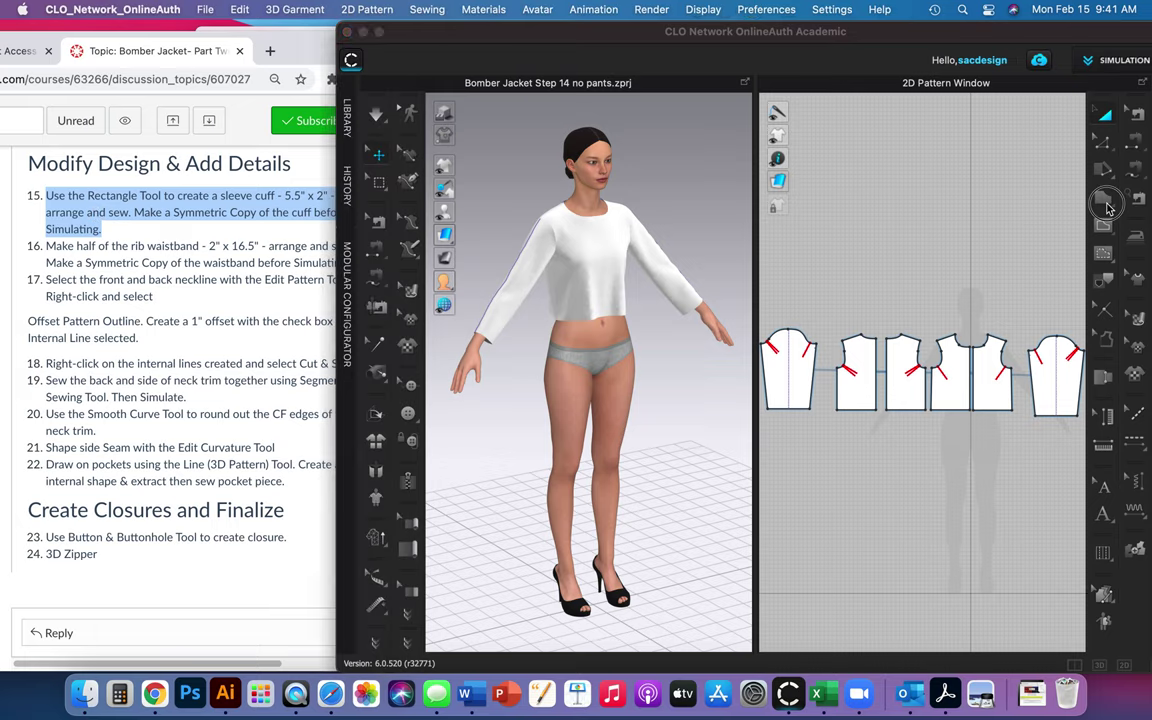
pyautogui.click(1105, 203)
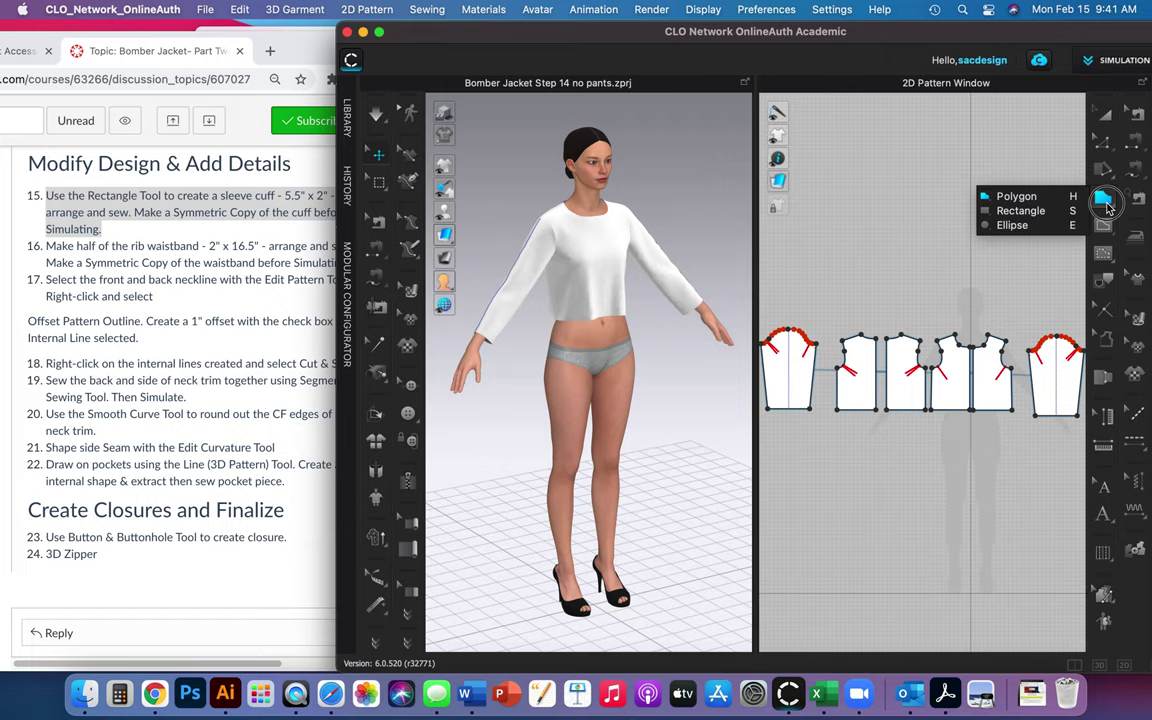
pyautogui.click(1015, 211)
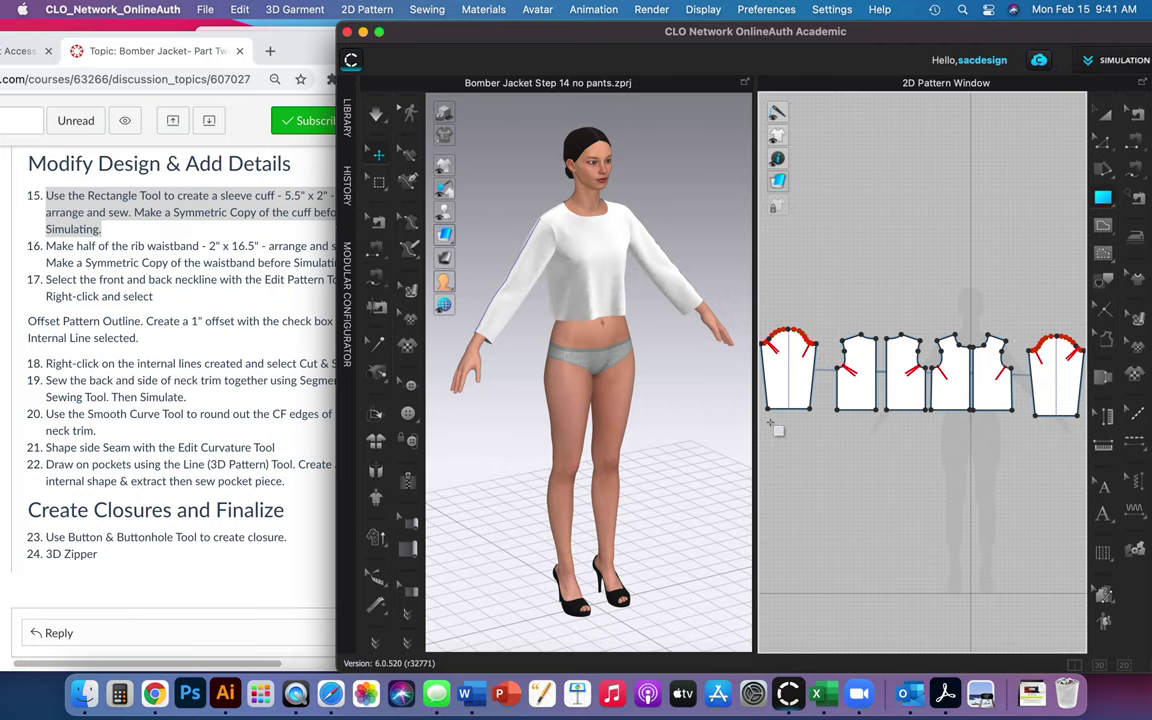
pyautogui.click(995, 385)
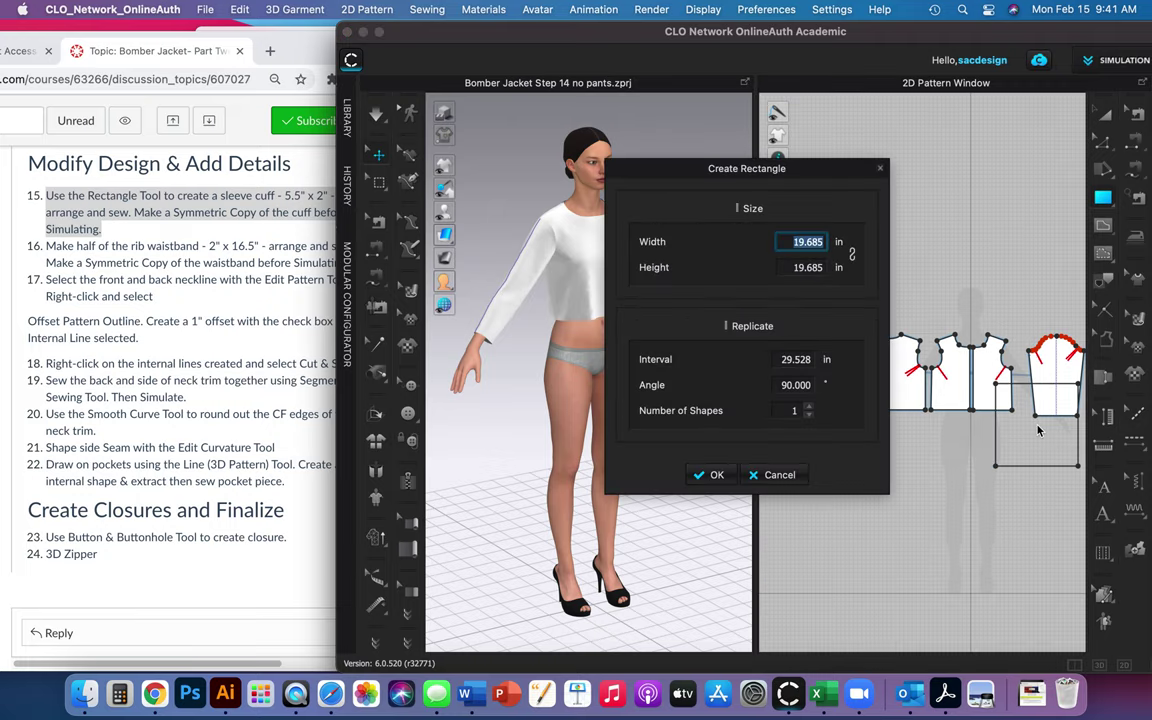
pyautogui.write('5.5')
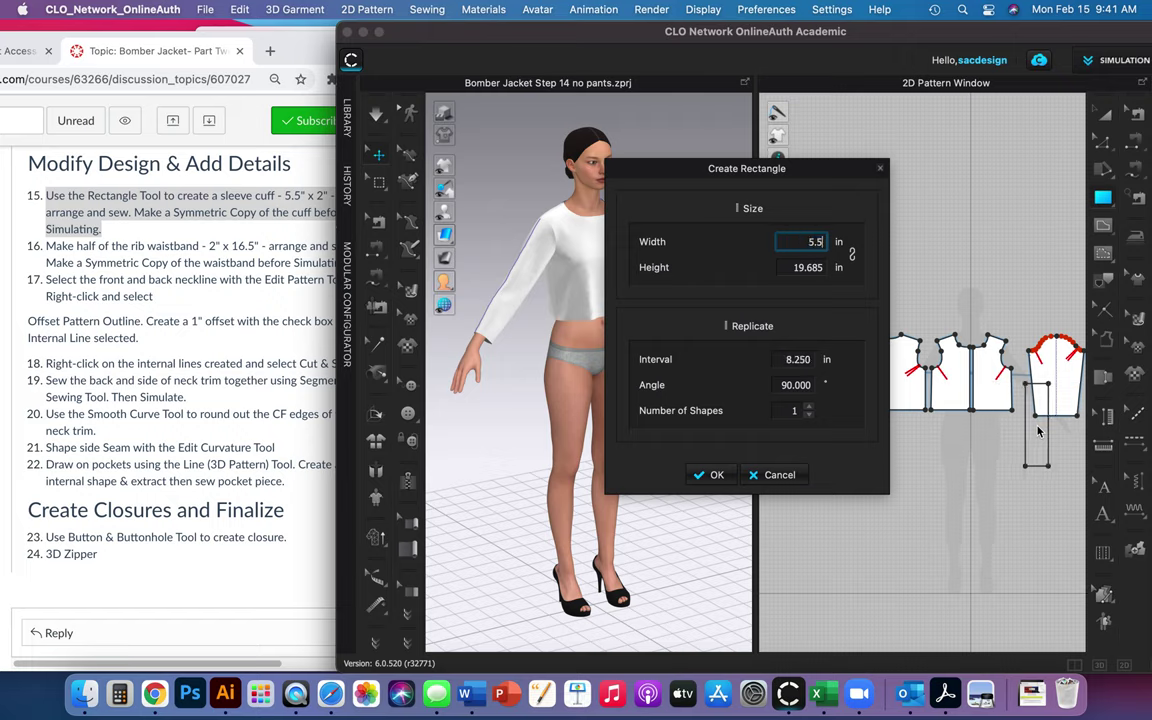
pyautogui.press('Tab')
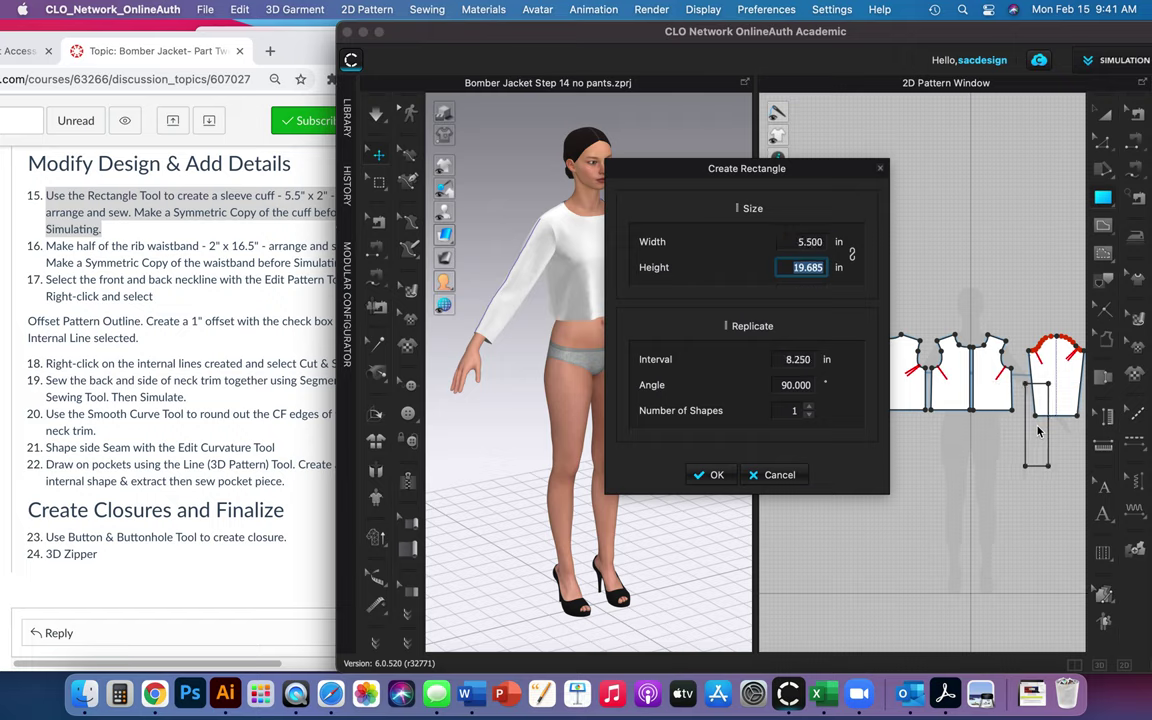
pyautogui.write('2')
pyautogui.click(706, 476)
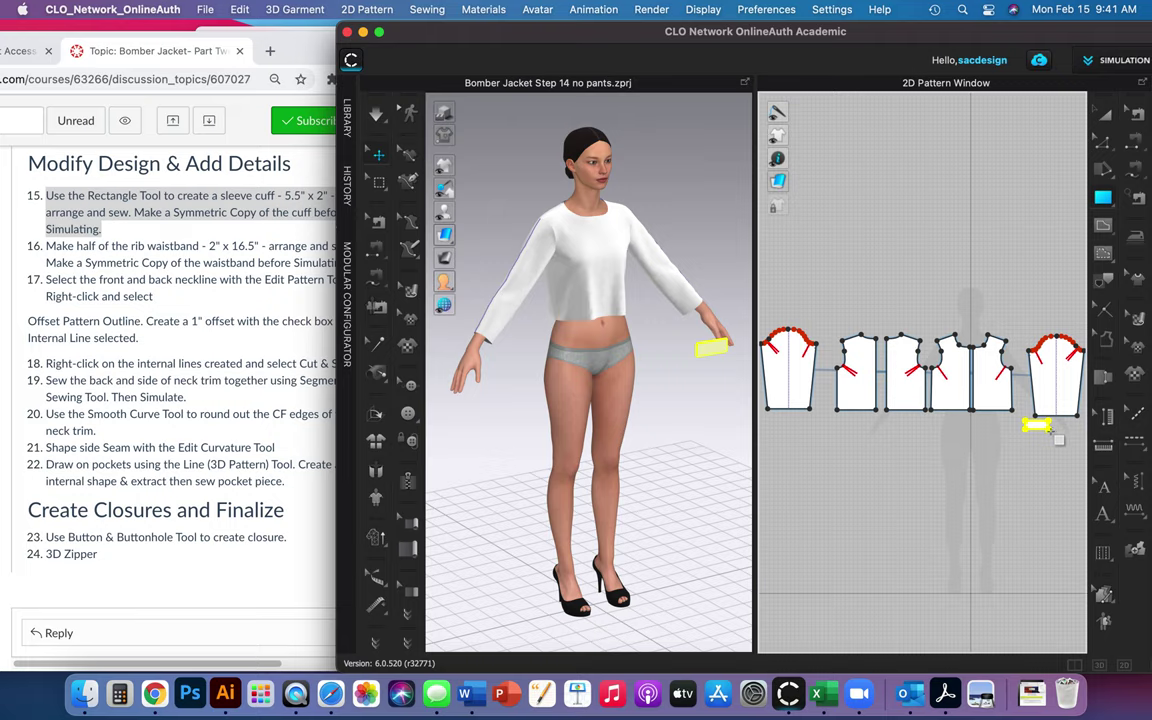
# - Move the cuff rectangle in the 2D pattern layout so it is centred just below the left sleeve's hem
pyautogui.scroll(5, 1048, 440)
pyautogui.scroll(3, 1046, 458)
pyautogui.moveTo(1022, 415); pyautogui.dragTo(849, 528, button='middle')
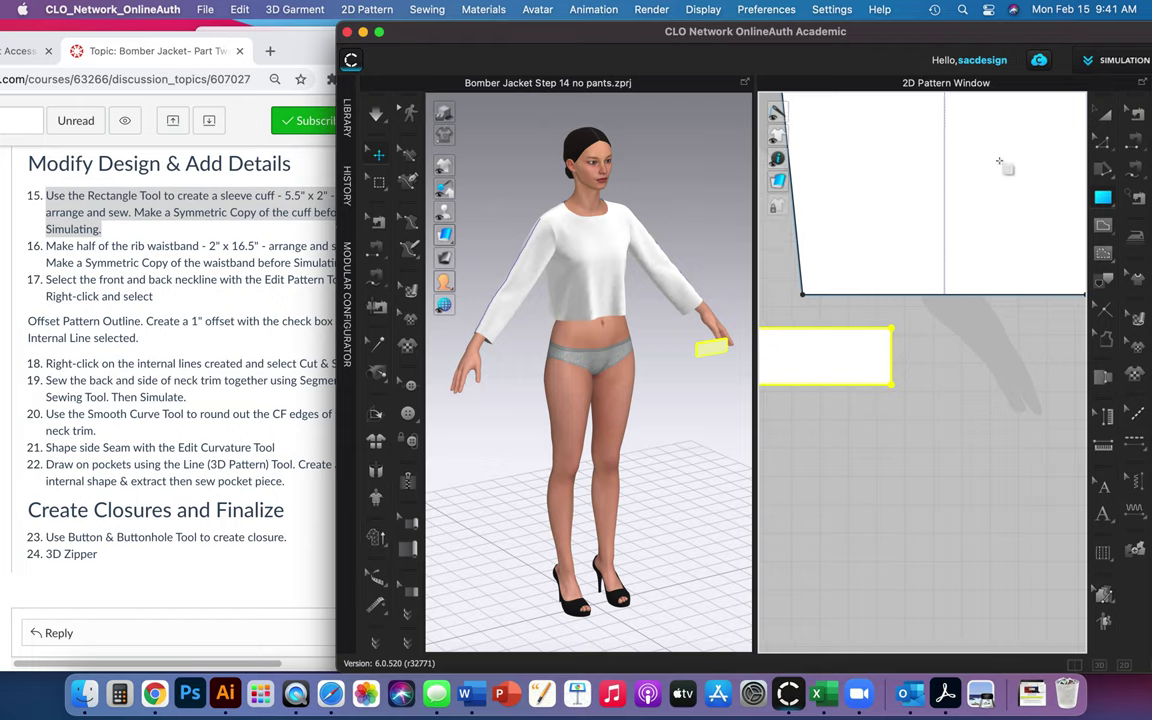
pyautogui.click(1105, 115)
pyautogui.click(812, 355)
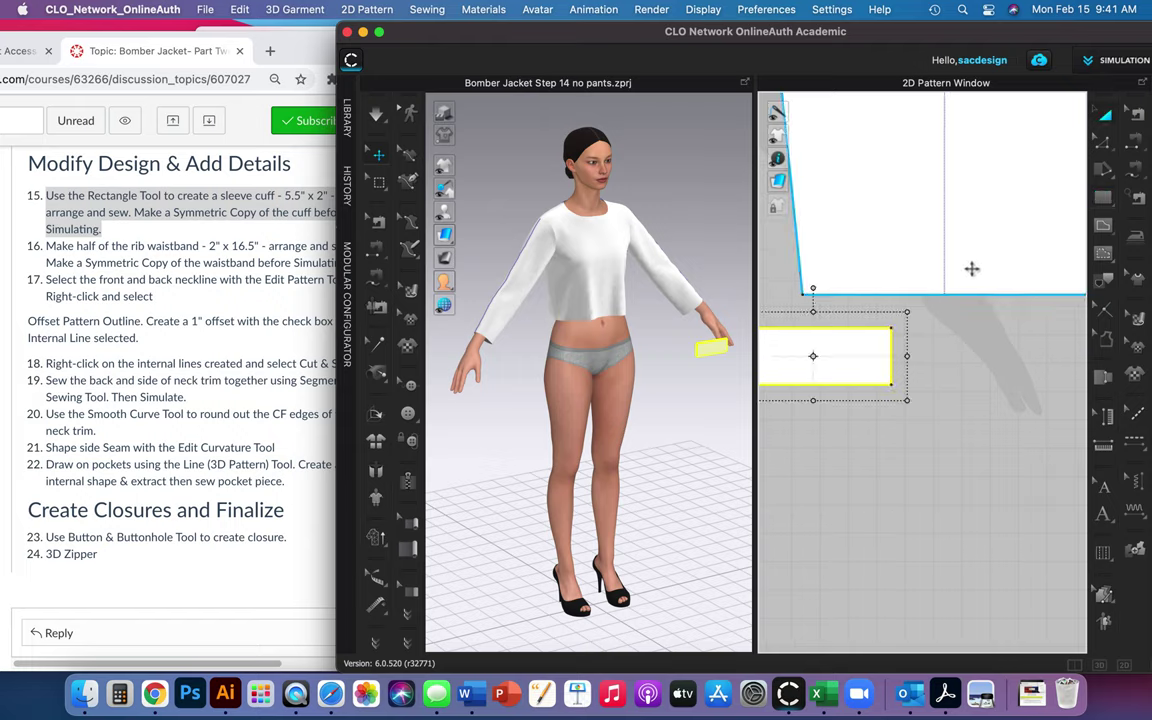
pyautogui.moveTo(849, 340); pyautogui.dragTo(974, 395)
pyautogui.scroll(-4, 985, 398)
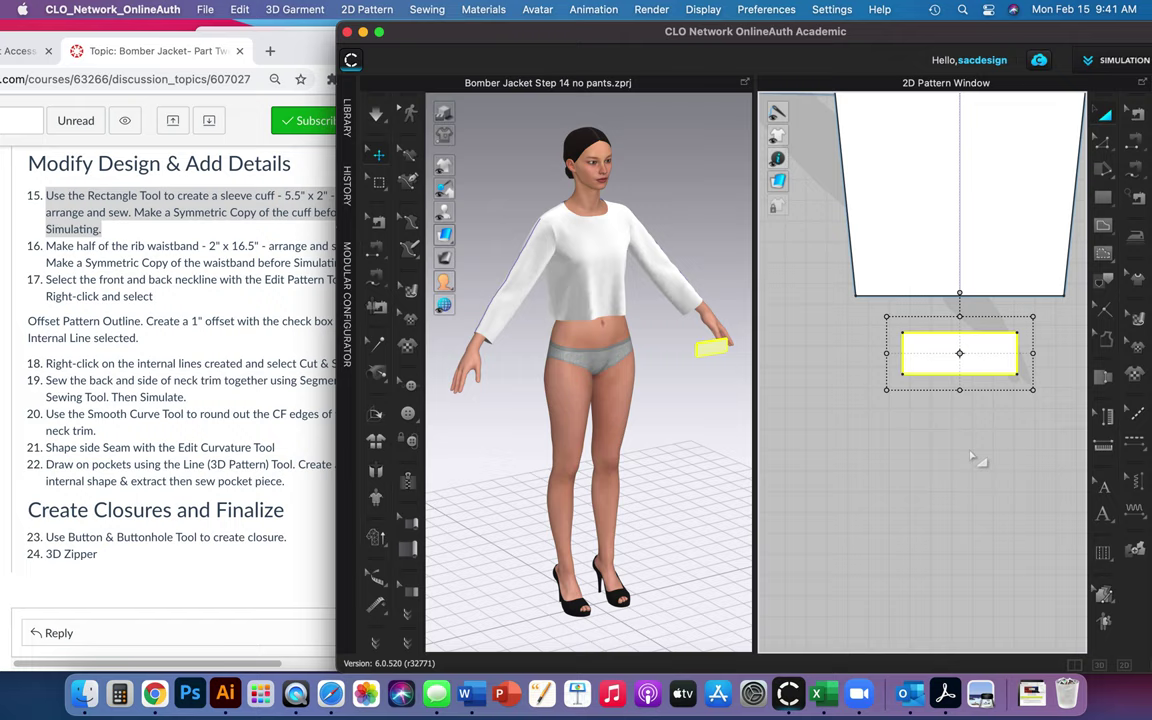
# - Sew the full hem of the left sleeve to the cuff's upper long edge with Free Sewing
pyautogui.scroll(3, 975, 440)
pyautogui.moveTo(1134, 172); pyautogui.dragTo(998, 172)
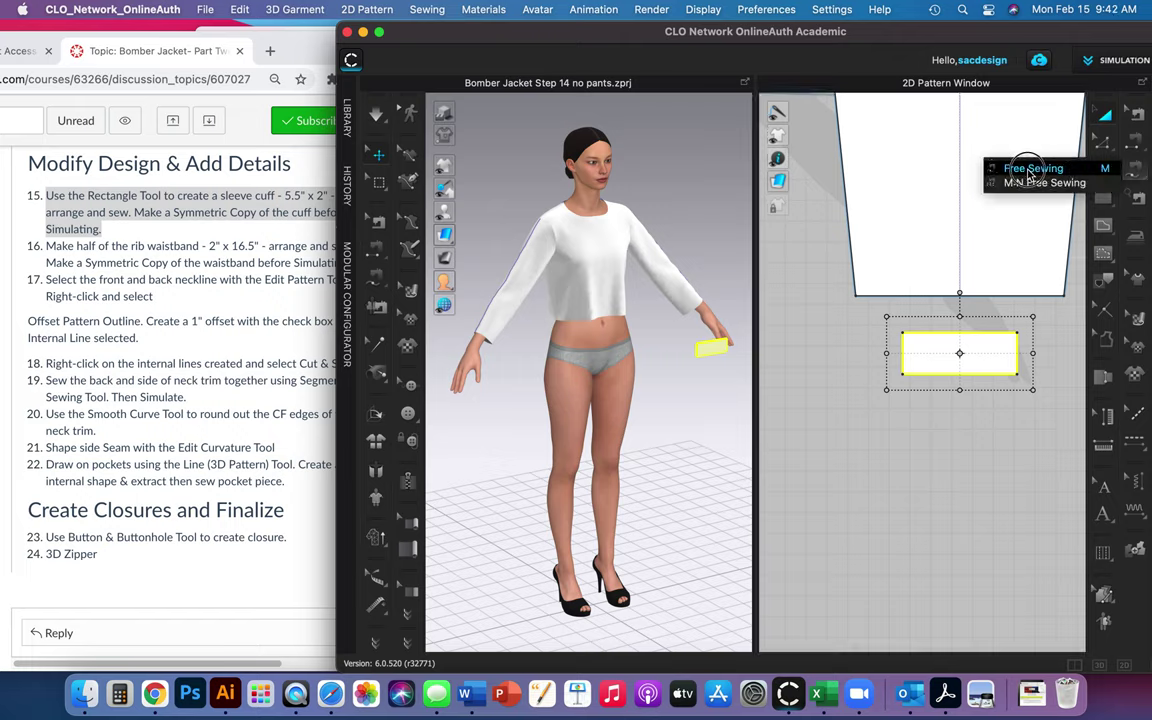
pyautogui.click(1032, 169)
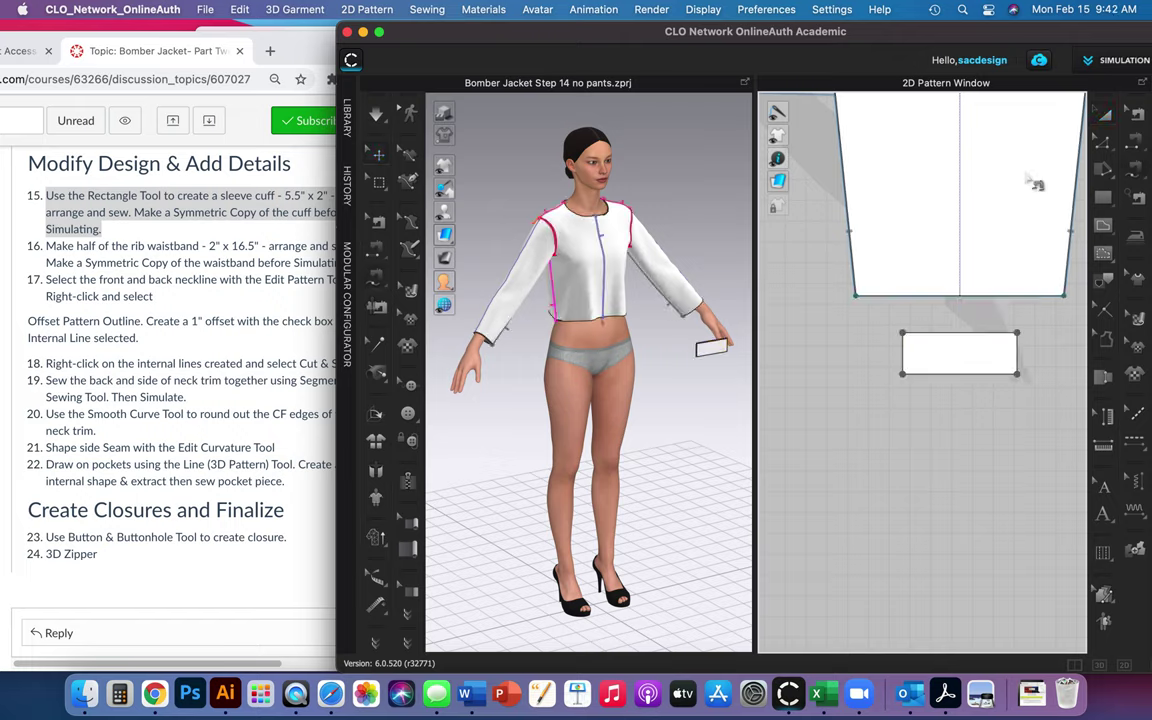
pyautogui.click(857, 295)
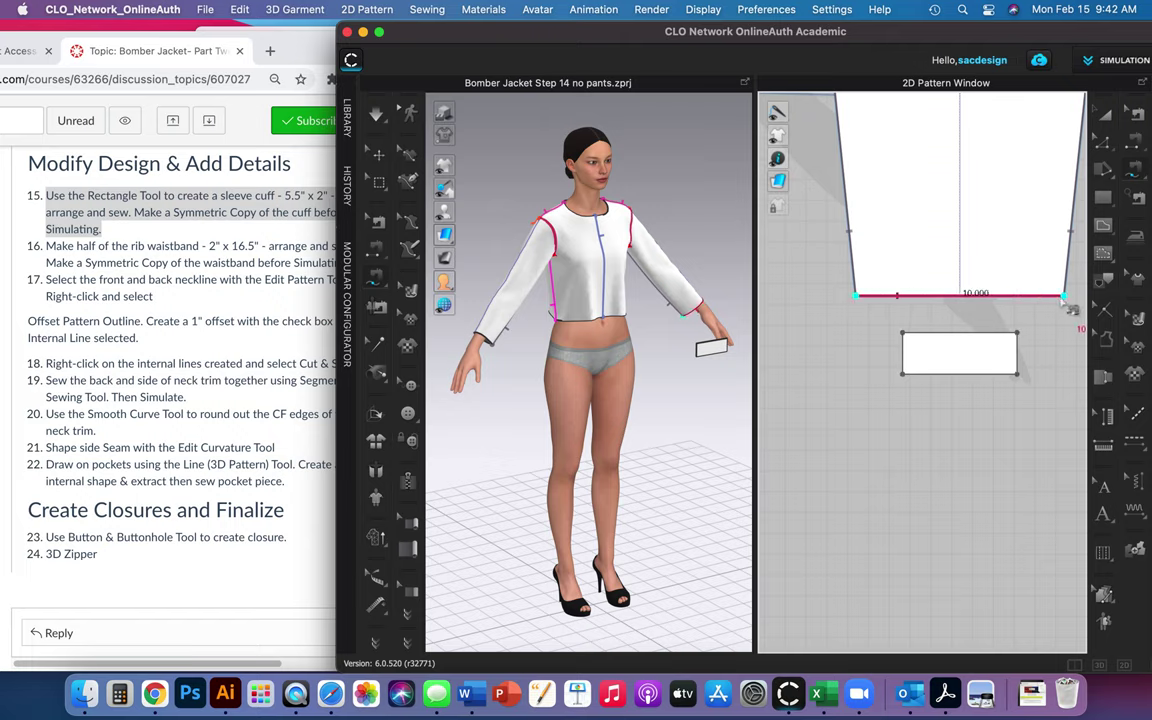
pyautogui.click(1063, 295)
pyautogui.click(903, 332)
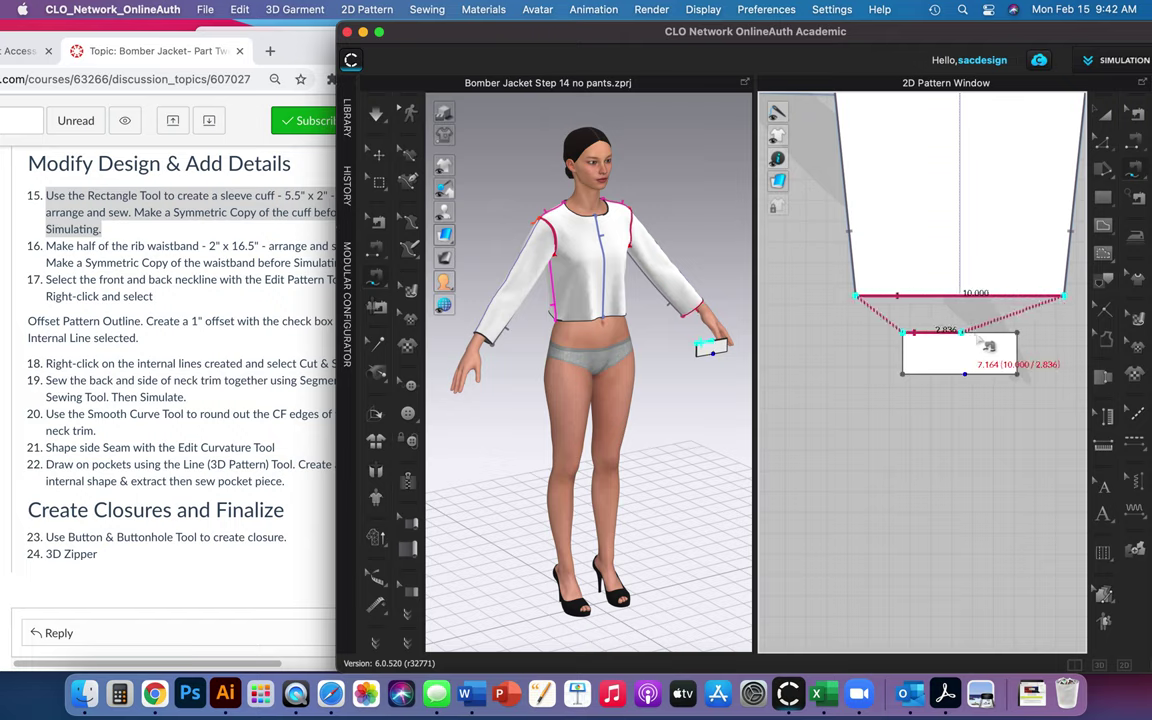
pyautogui.click(1016, 333)
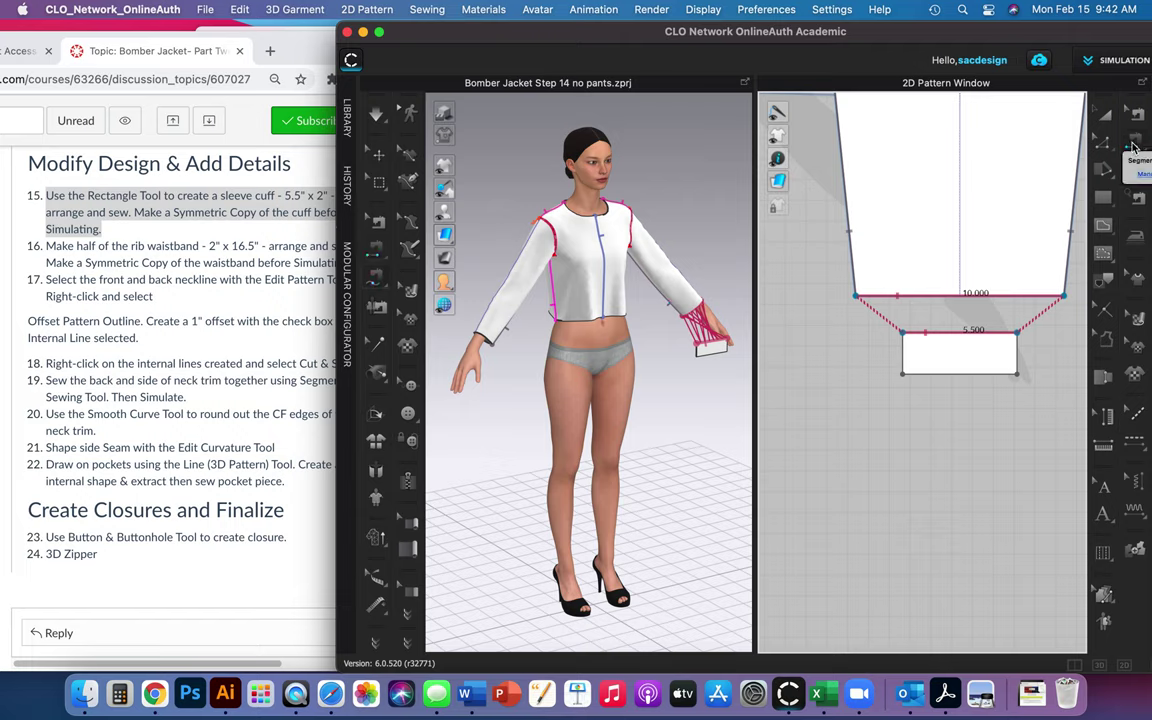
# - Sew the cuff's two short 2 in ends together with Segment Sewing
pyautogui.click(1133, 147)
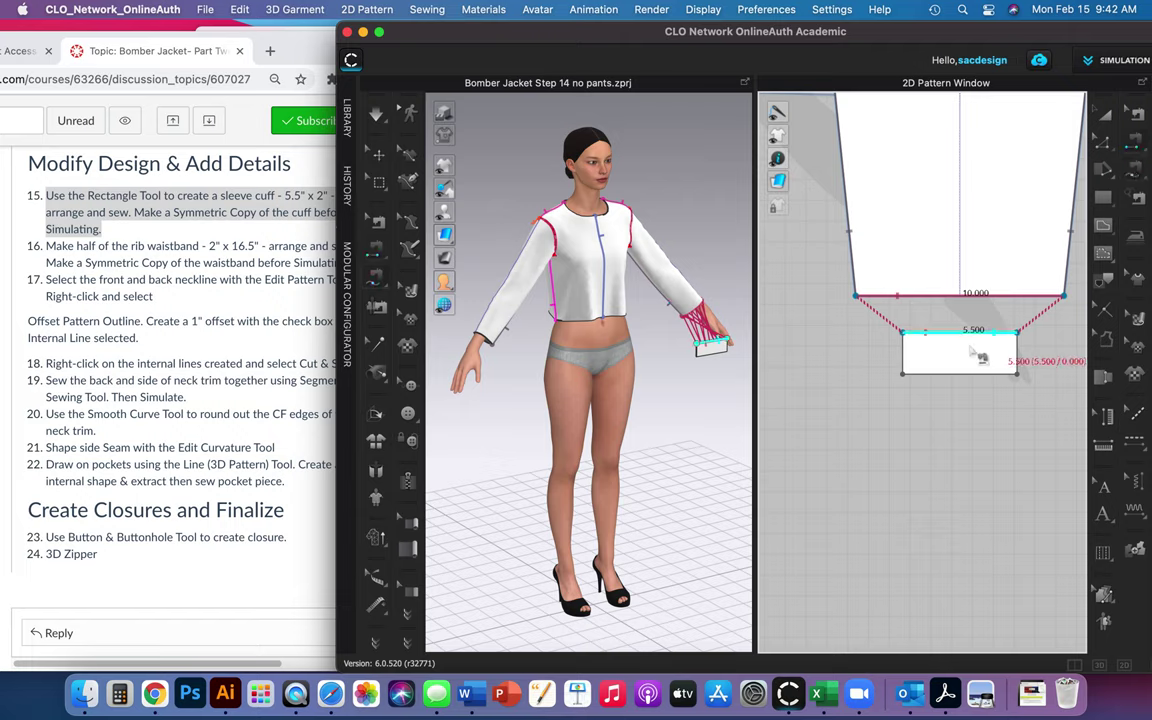
pyautogui.click(913, 370)
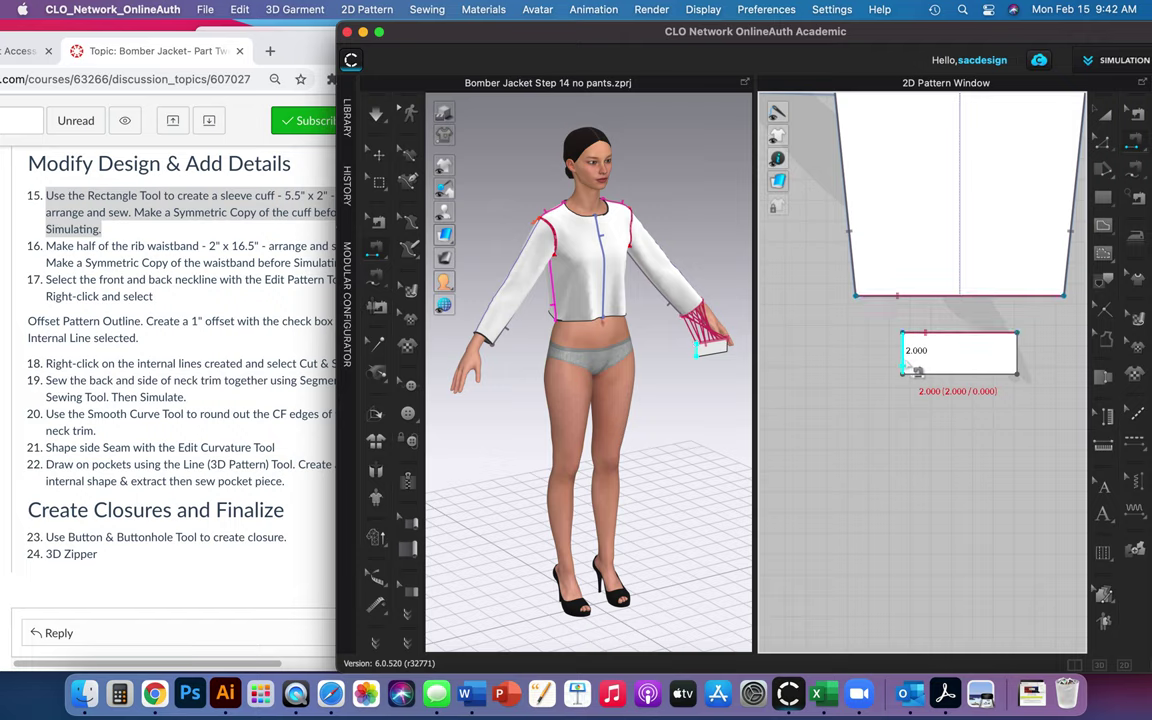
pyautogui.click(1022, 366)
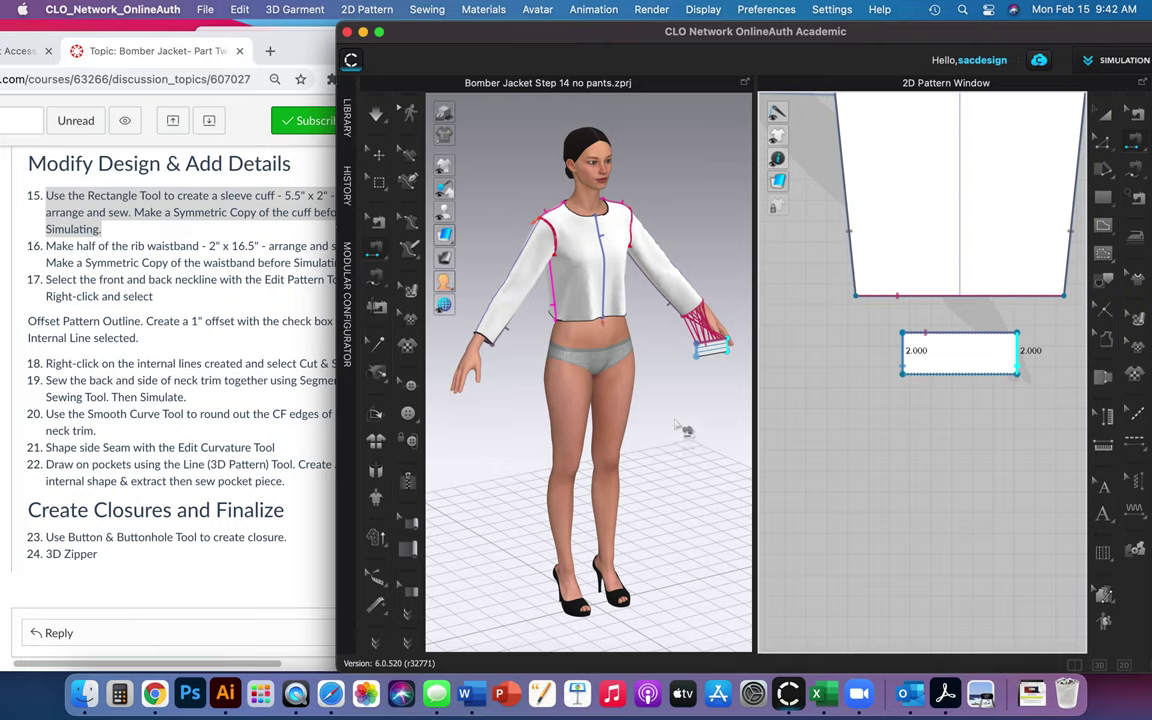
# - Display the avatar's arrangement points in the 3D garment view
pyautogui.moveTo(680, 428); pyautogui.dragTo(620, 428, button='middle')
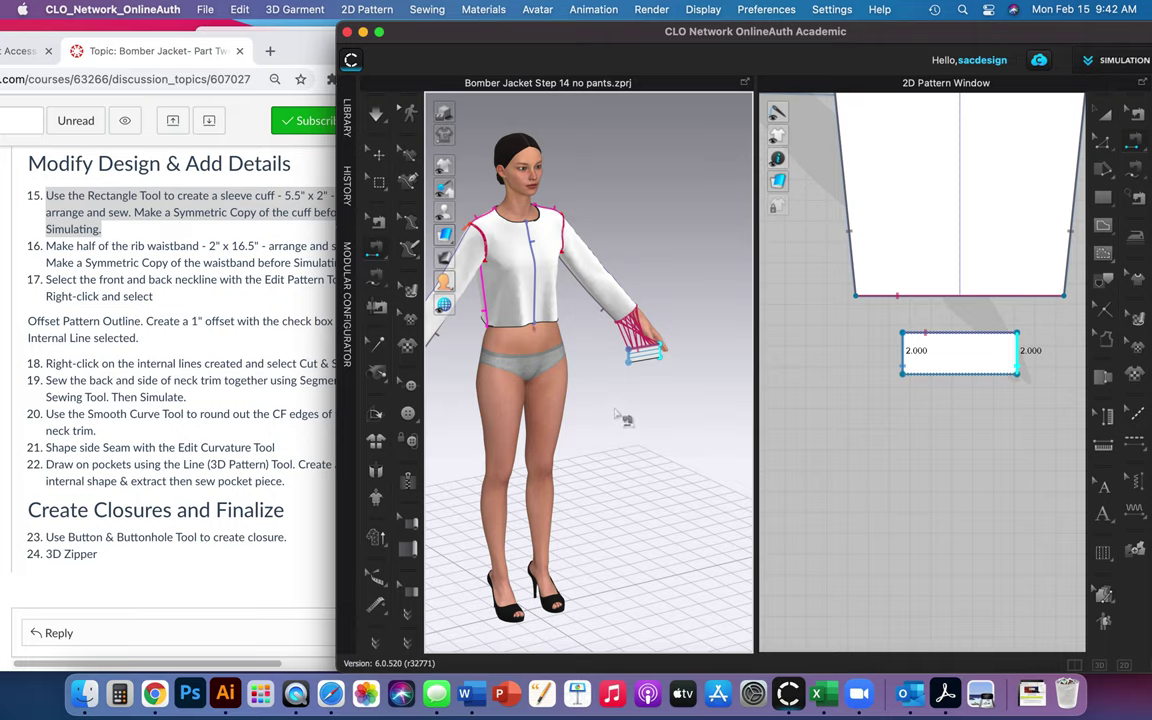
pyautogui.press('2')
pyautogui.press('4')
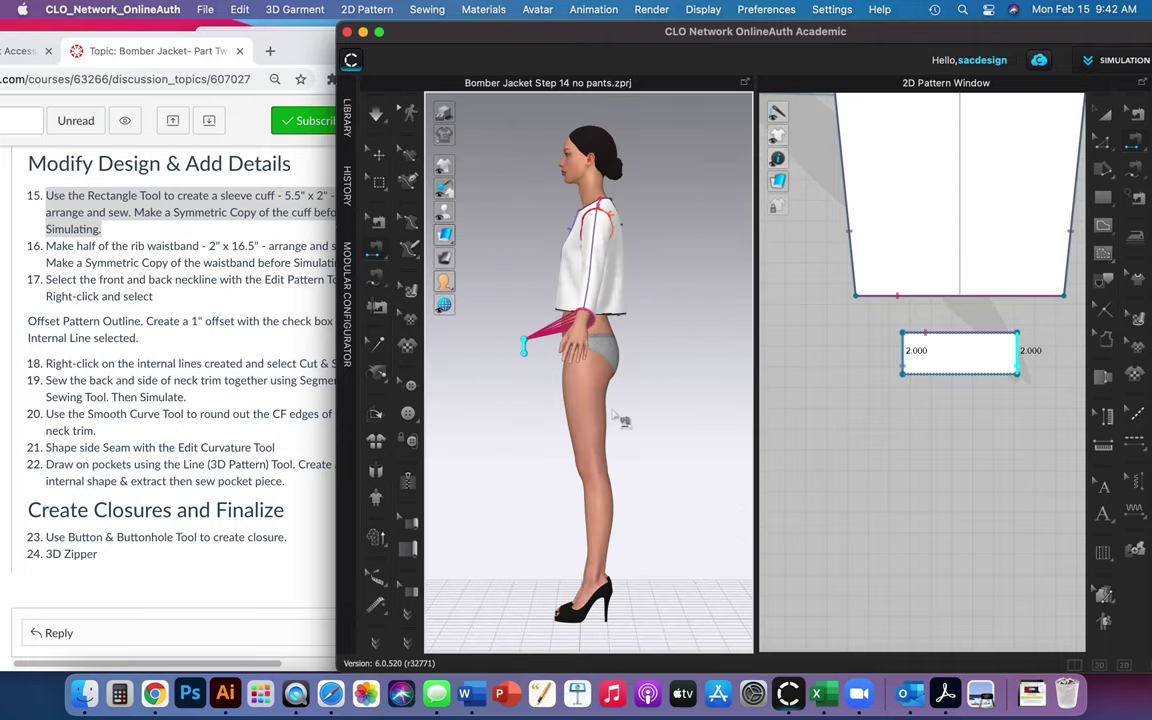
pyautogui.hotkey('shift', 'f')
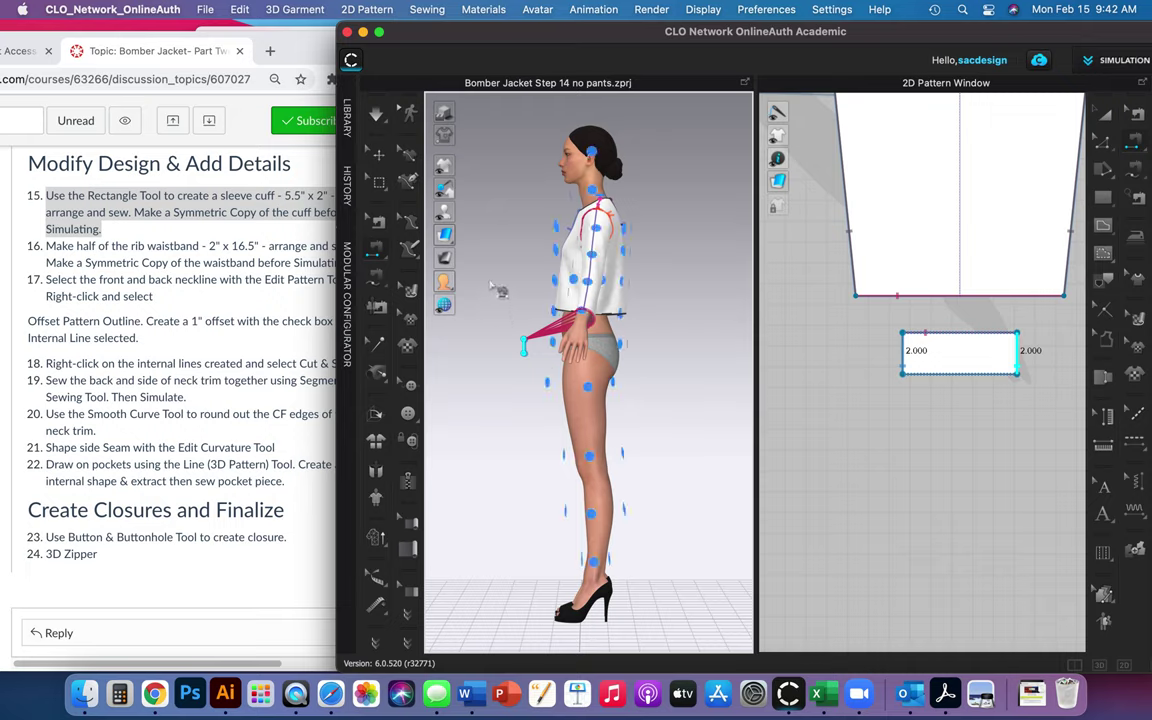
pyautogui.moveTo(444, 212)
# - Arrange the cuff pattern around the avatar's left wrist using the outer wrist arrangement point
pyautogui.click(1099, 122)
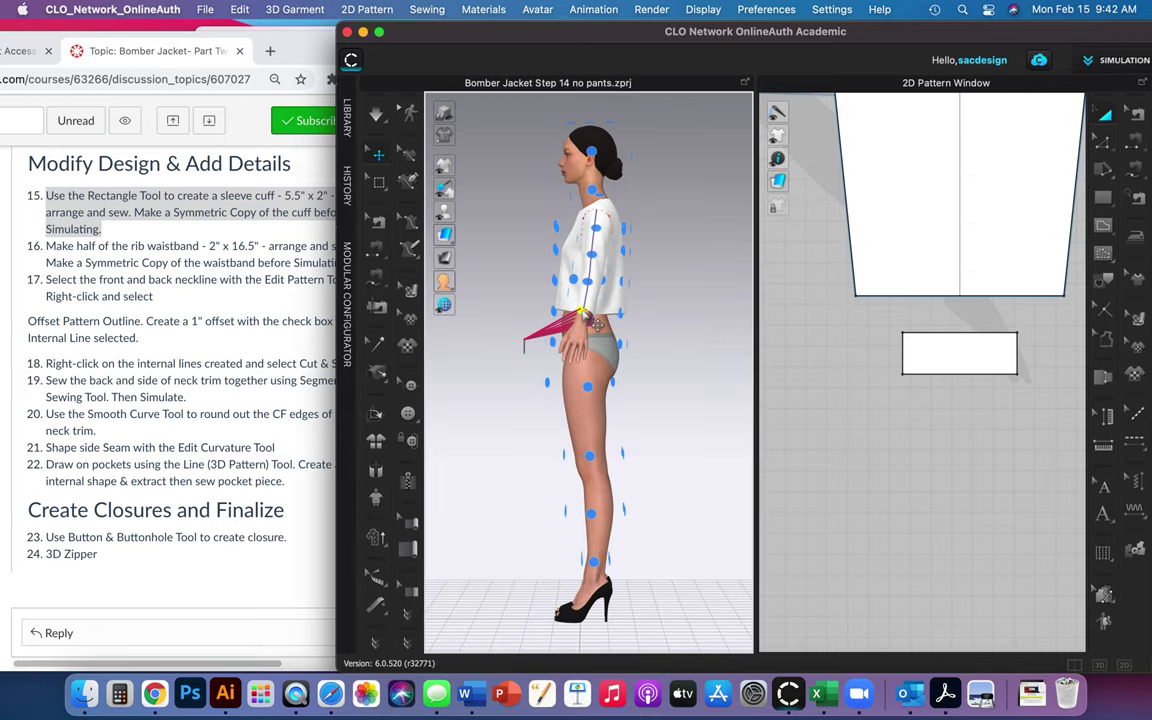
pyautogui.moveTo(532, 426); pyautogui.dragTo(571, 429, button='right')
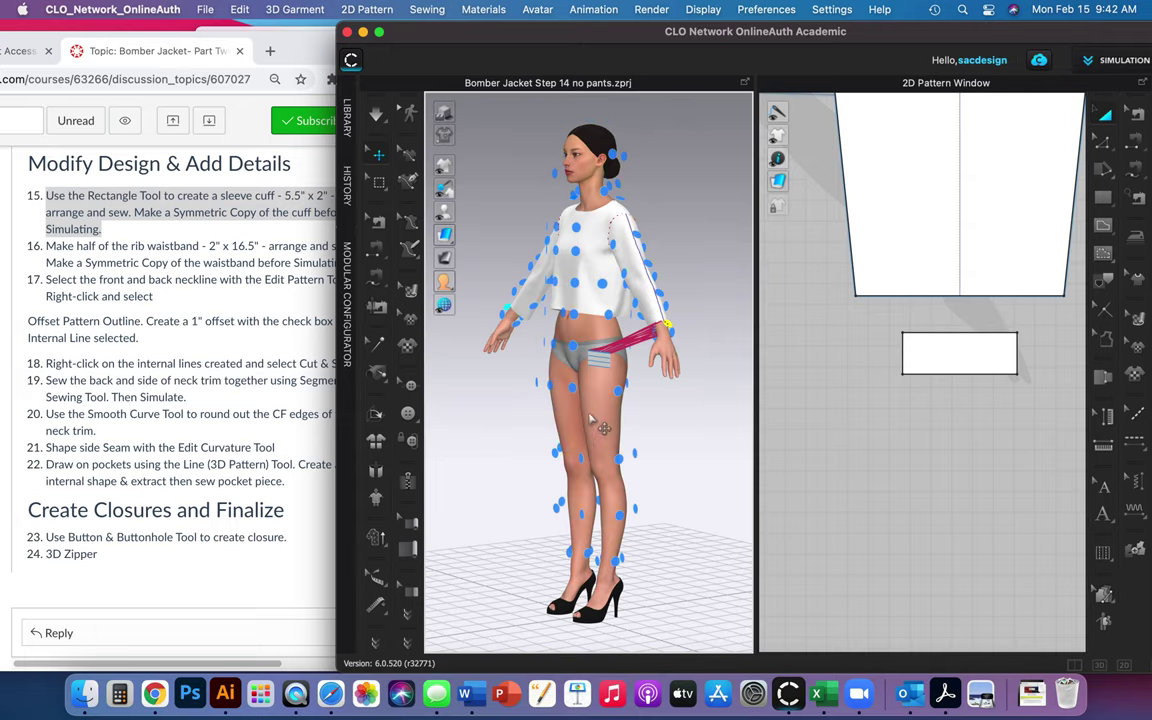
pyautogui.click(613, 373)
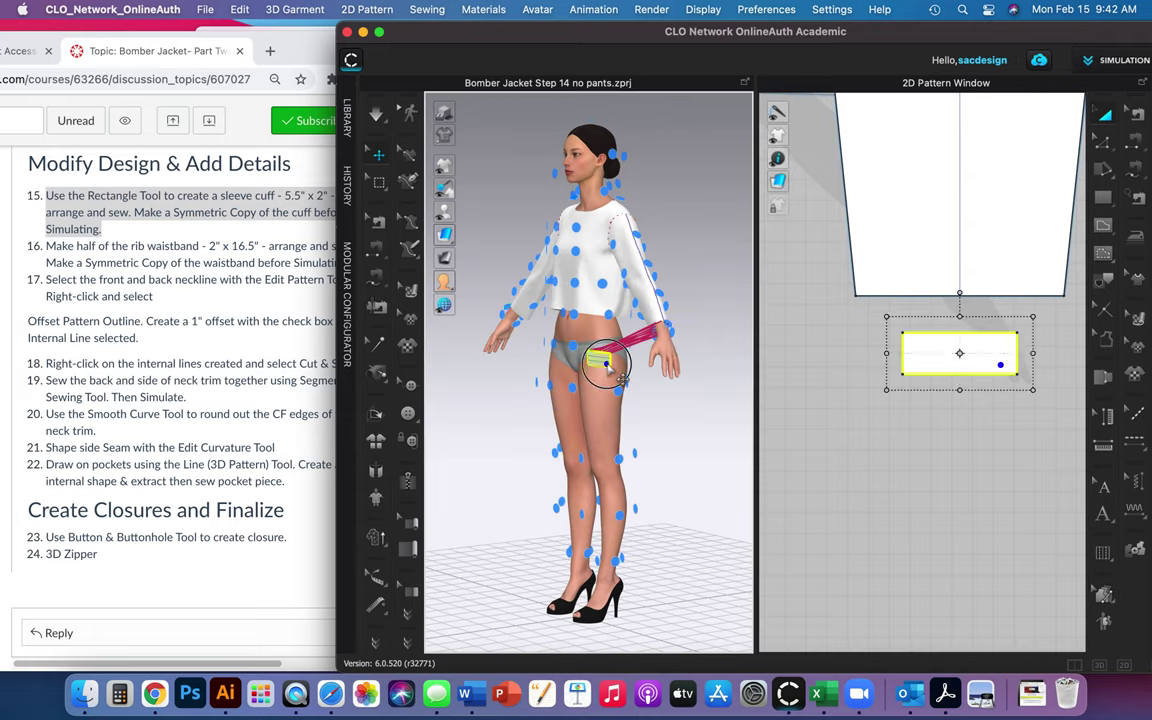
pyautogui.click(700, 377)
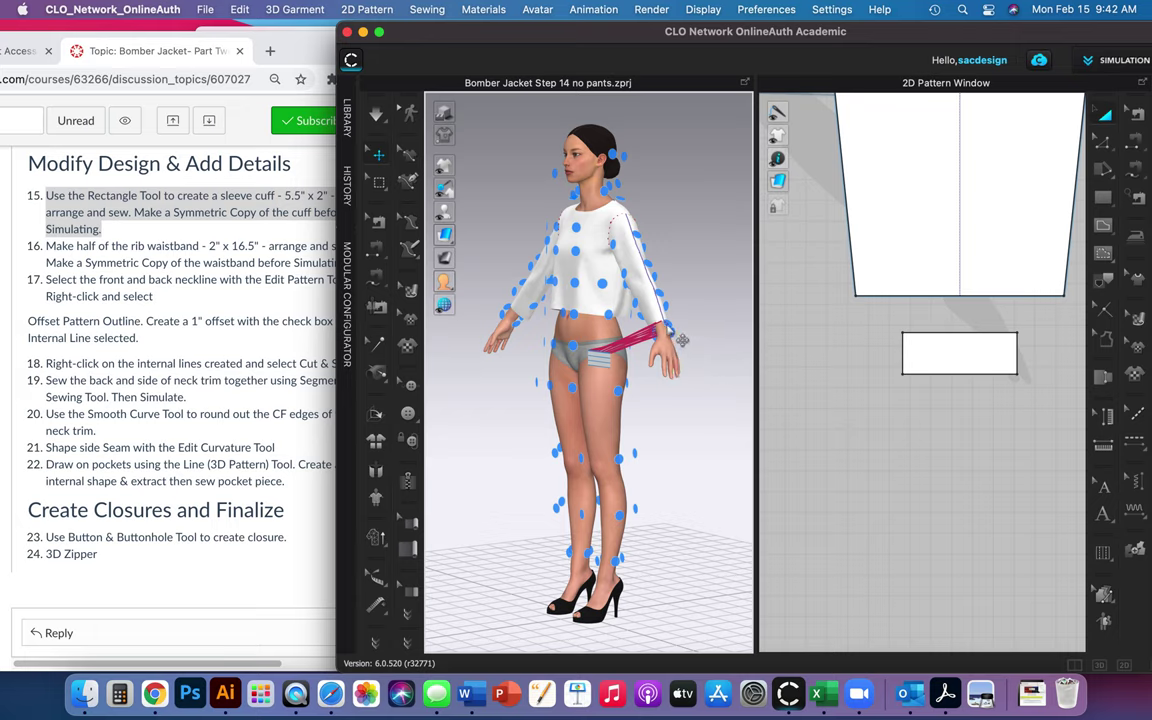
pyautogui.moveTo(683, 340); pyautogui.dragTo(600, 322, button='right')
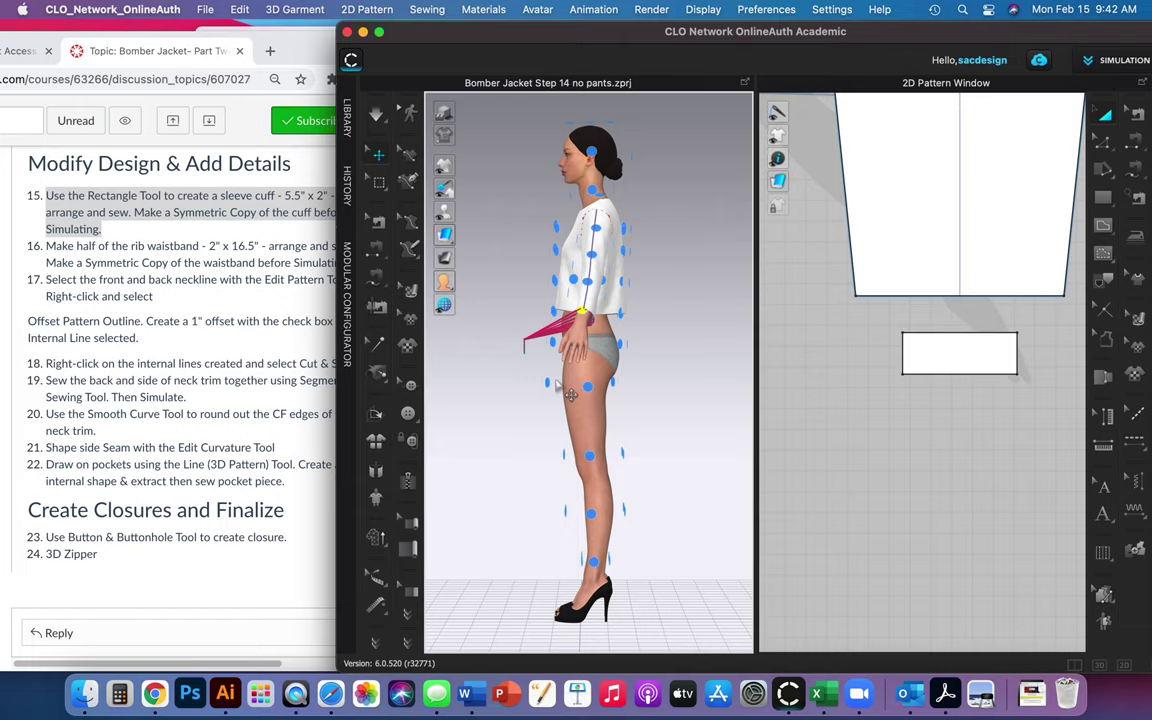
pyautogui.click(954, 354)
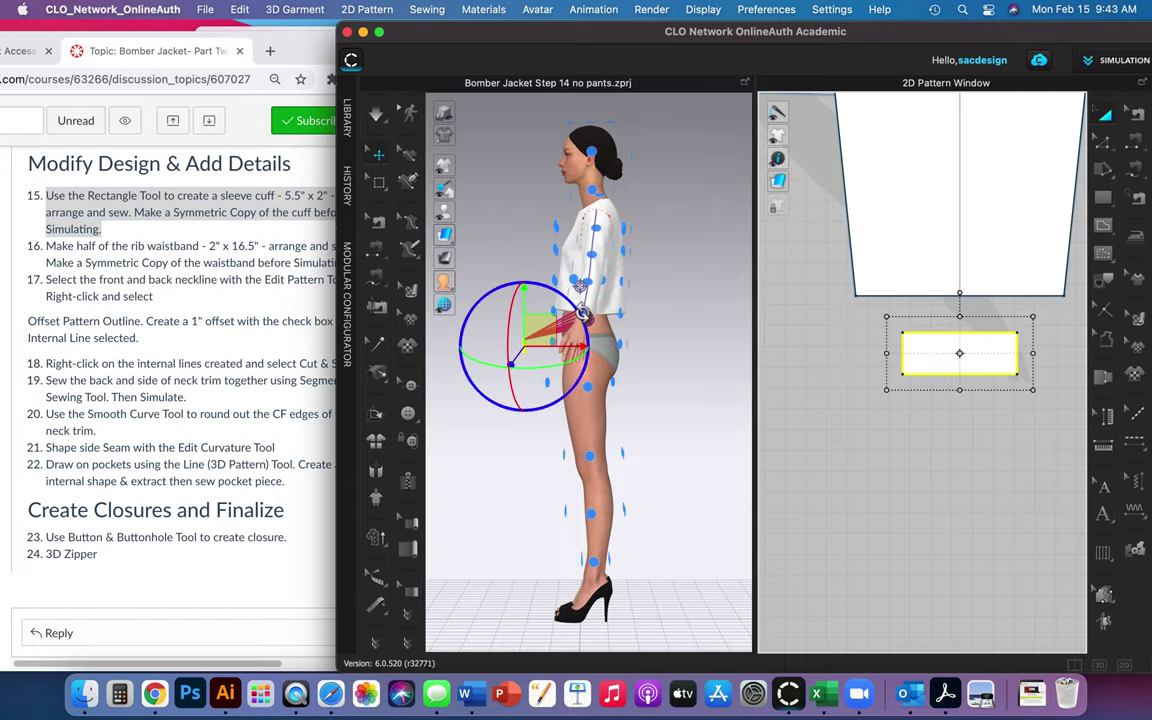
pyautogui.click(583, 312)
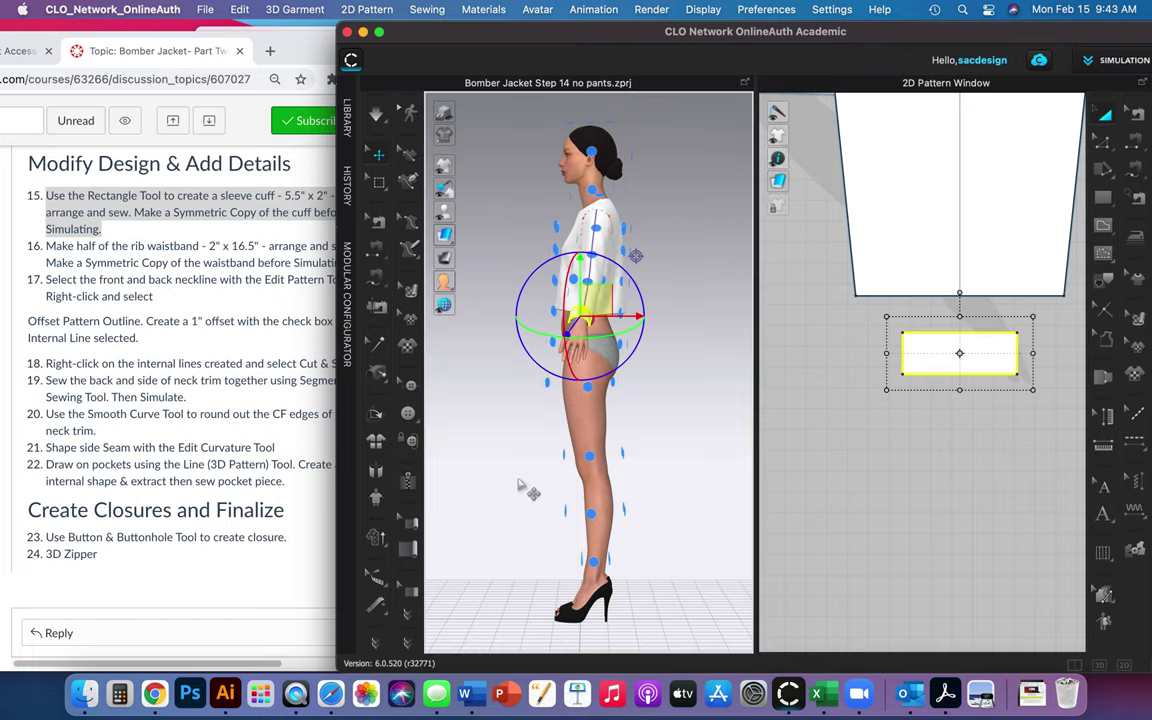
# - Lower the arranged cuff slightly along the vertical axis so it sits further down the left wrist
pyautogui.moveTo(476, 440); pyautogui.dragTo(666, 473, button='right')
pyautogui.scroll(-3, 699, 383)
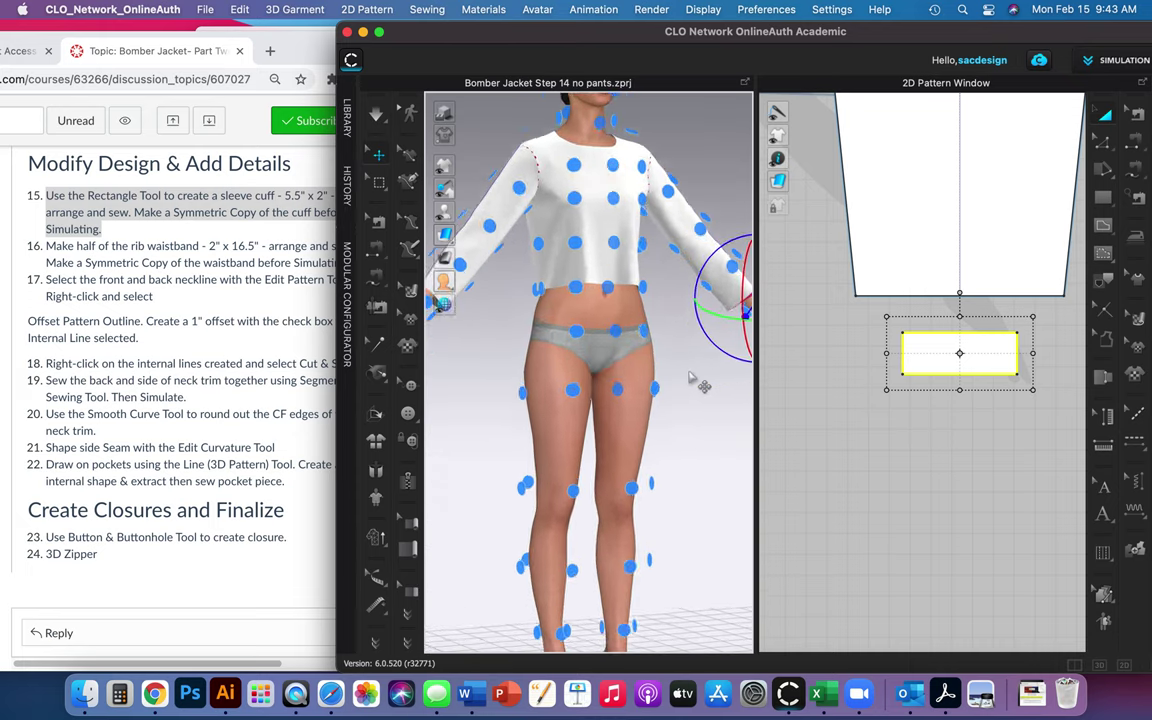
pyautogui.scroll(2, 699, 381)
pyautogui.moveTo(709, 310); pyautogui.dragTo(662, 343)
pyautogui.moveTo(665, 346); pyautogui.dragTo(617, 376, button='middle')
pyautogui.scroll(-4, 625, 383)
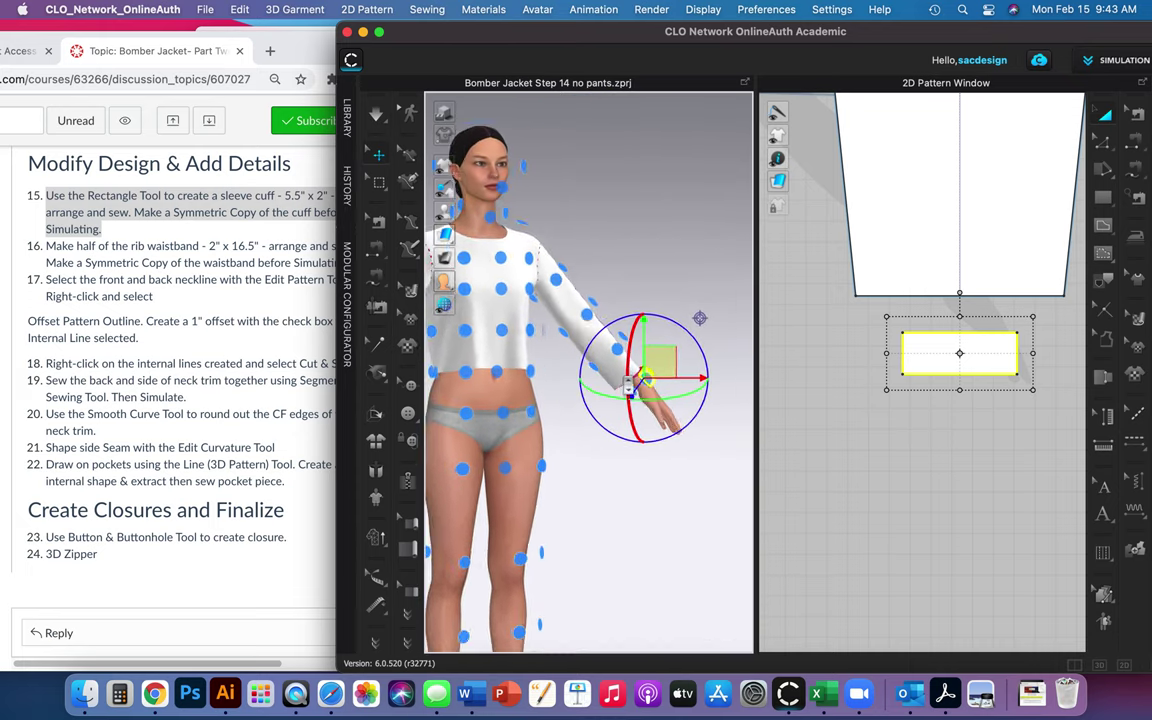
pyautogui.moveTo(633, 388); pyautogui.dragTo(566, 450, button='right')
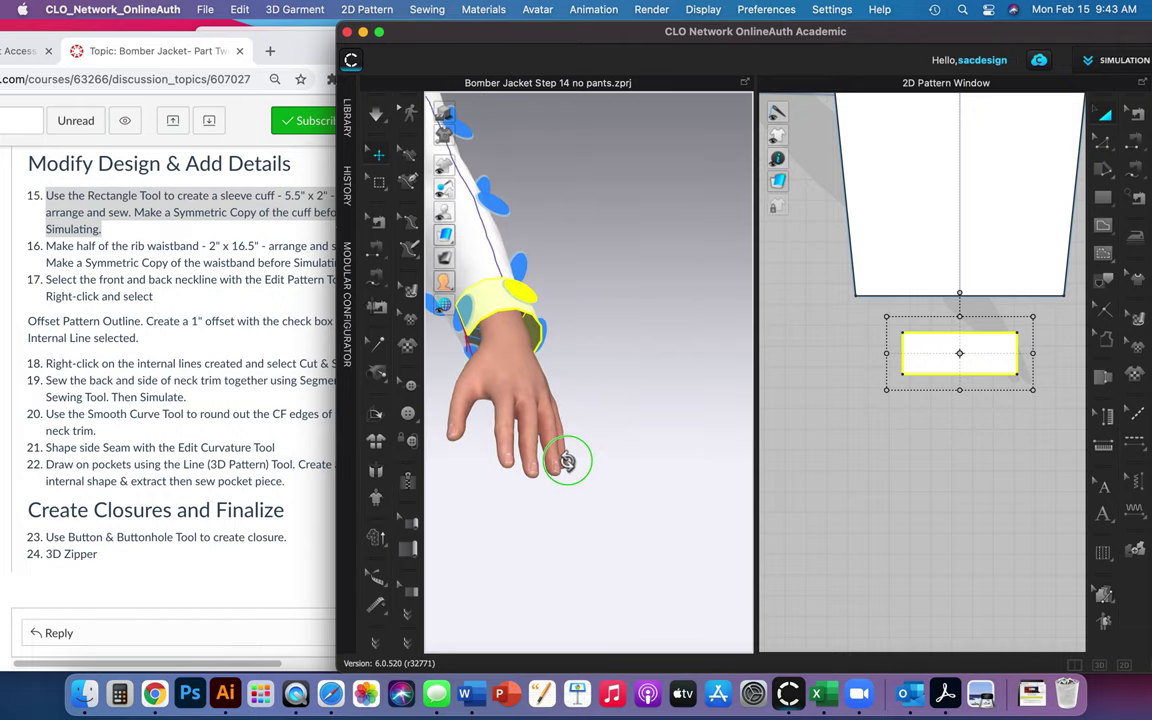
pyautogui.scroll(-5, 570, 372)
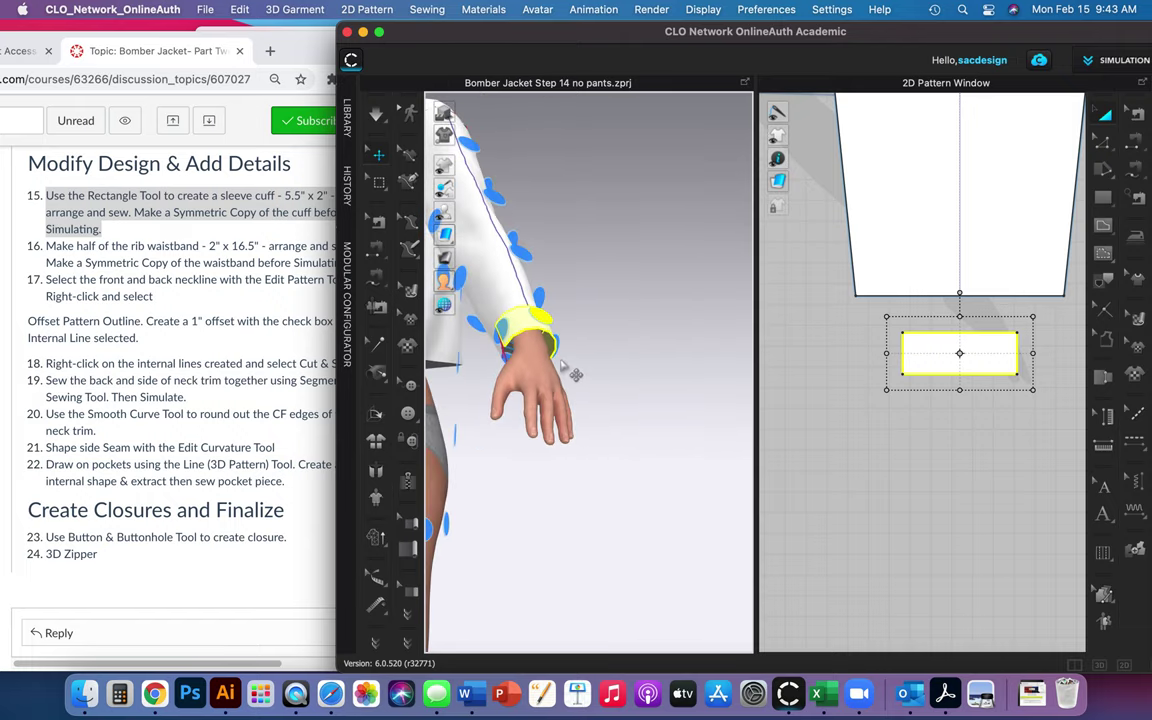
pyautogui.click(546, 340)
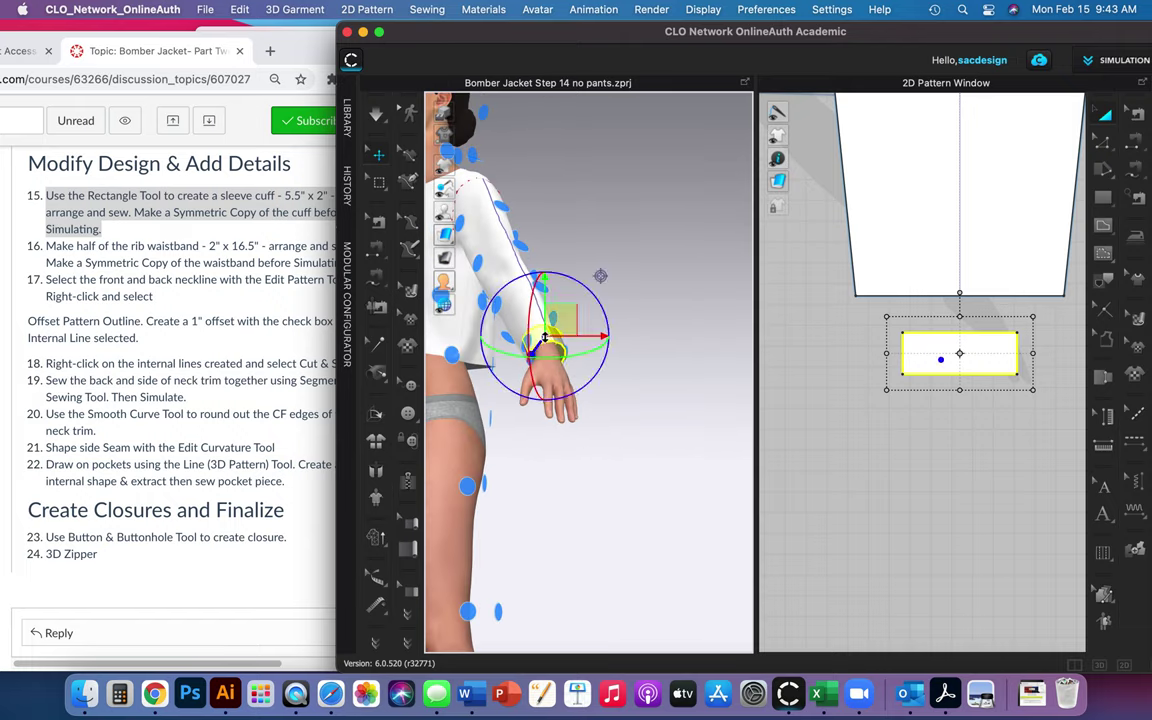
pyautogui.moveTo(544, 296); pyautogui.dragTo(541, 305)
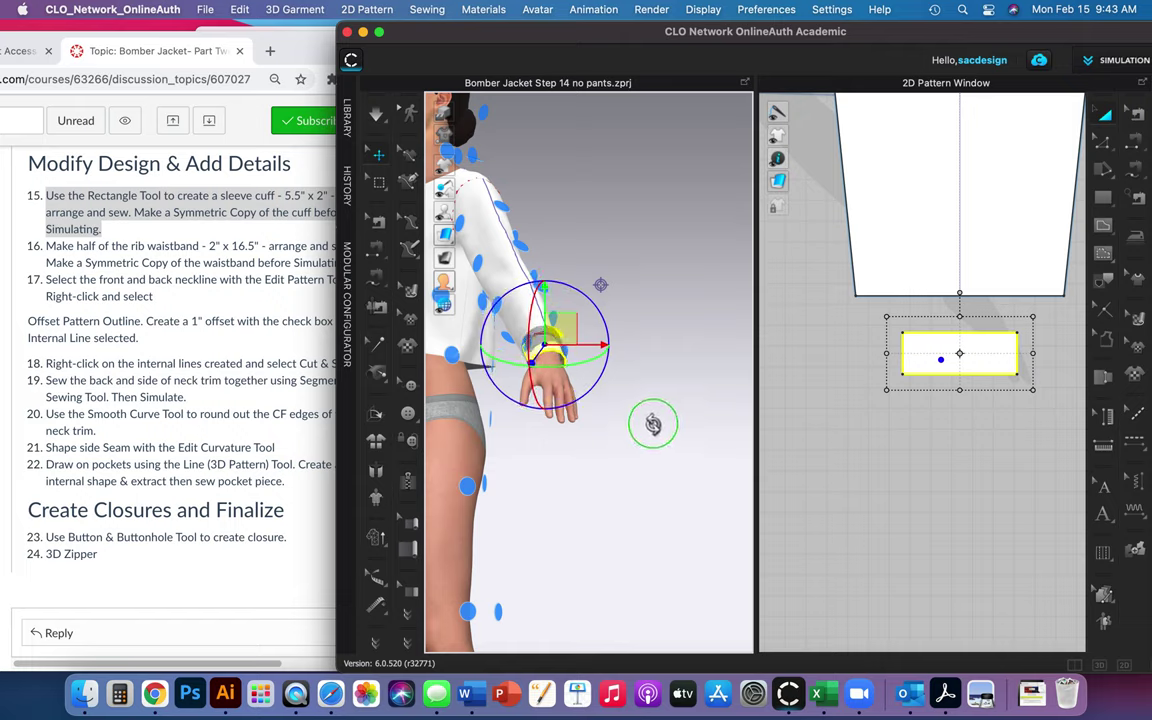
# - Nudge the left cuff slightly inward along the horizontal axis so it lines up with the sleeve opening
pyautogui.moveTo(656, 419); pyautogui.dragTo(668, 488, button='right')
pyautogui.moveTo(632, 545); pyautogui.dragTo(650, 542, button='right')
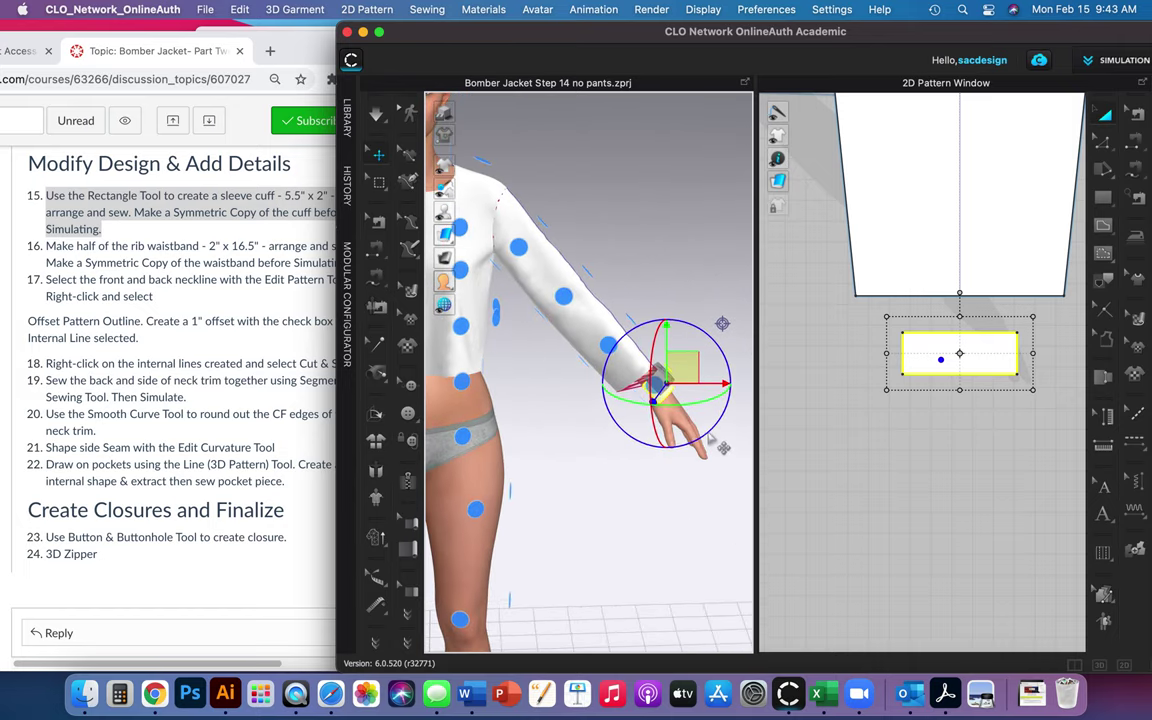
pyautogui.moveTo(710, 386); pyautogui.dragTo(706, 385)
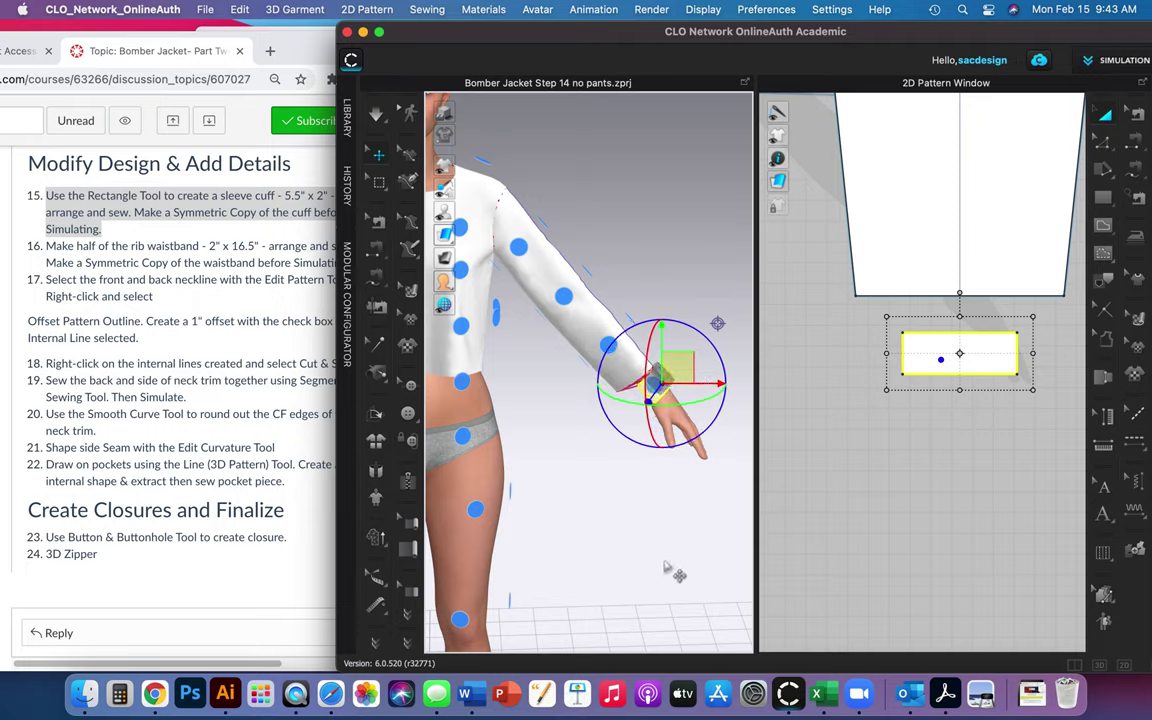
pyautogui.moveTo(607, 515); pyautogui.dragTo(669, 452, button='right')
pyautogui.scroll(5, 620, 495)
pyautogui.moveTo(669, 452); pyautogui.dragTo(527, 429, button='middle')
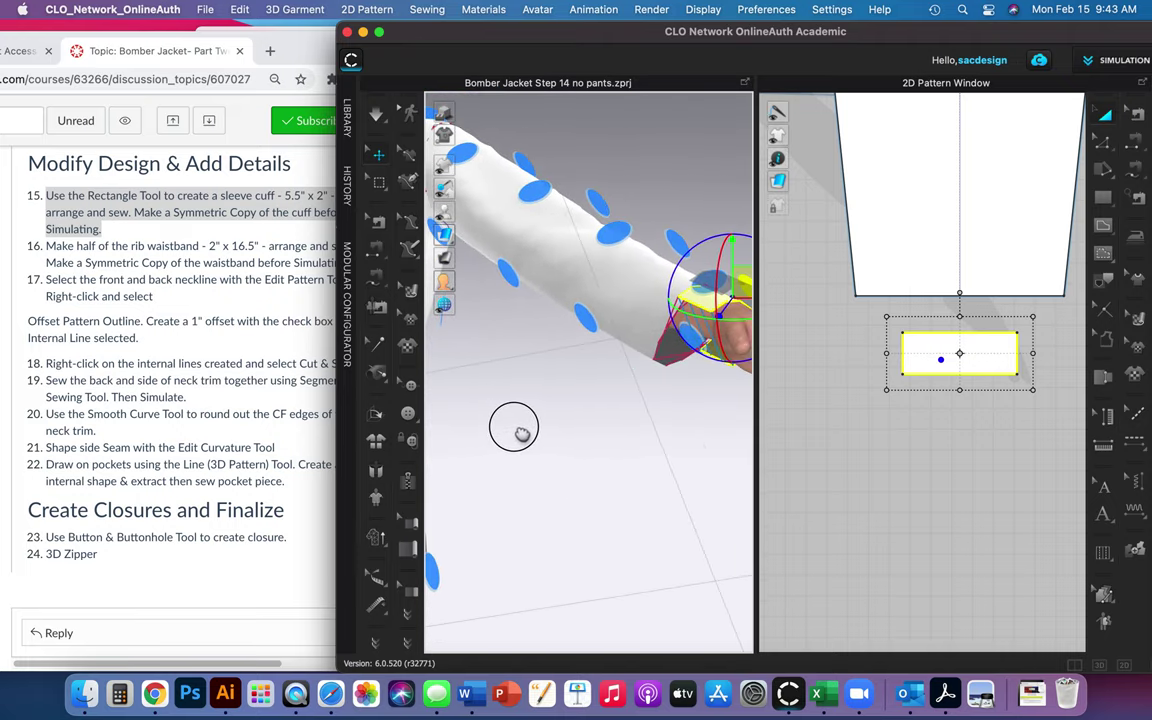
pyautogui.moveTo(514, 427); pyautogui.dragTo(491, 425, button='middle')
pyautogui.scroll(-3, 511, 440)
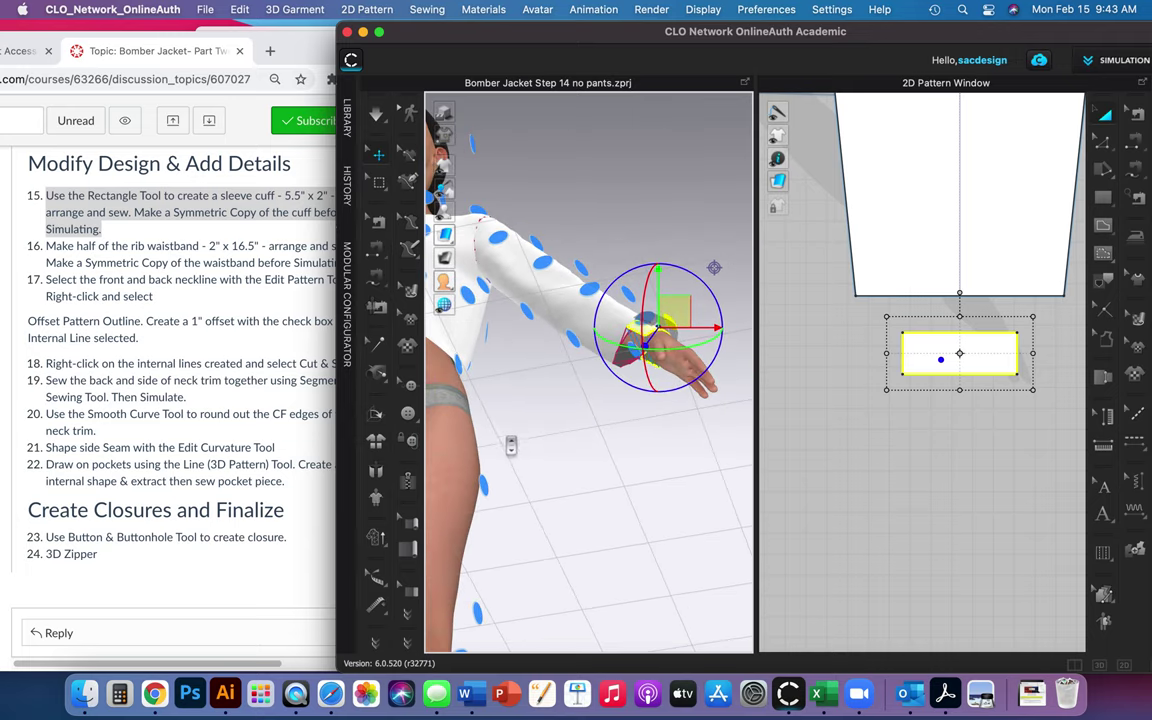
pyautogui.scroll(-4, 511, 446)
pyautogui.press('2')
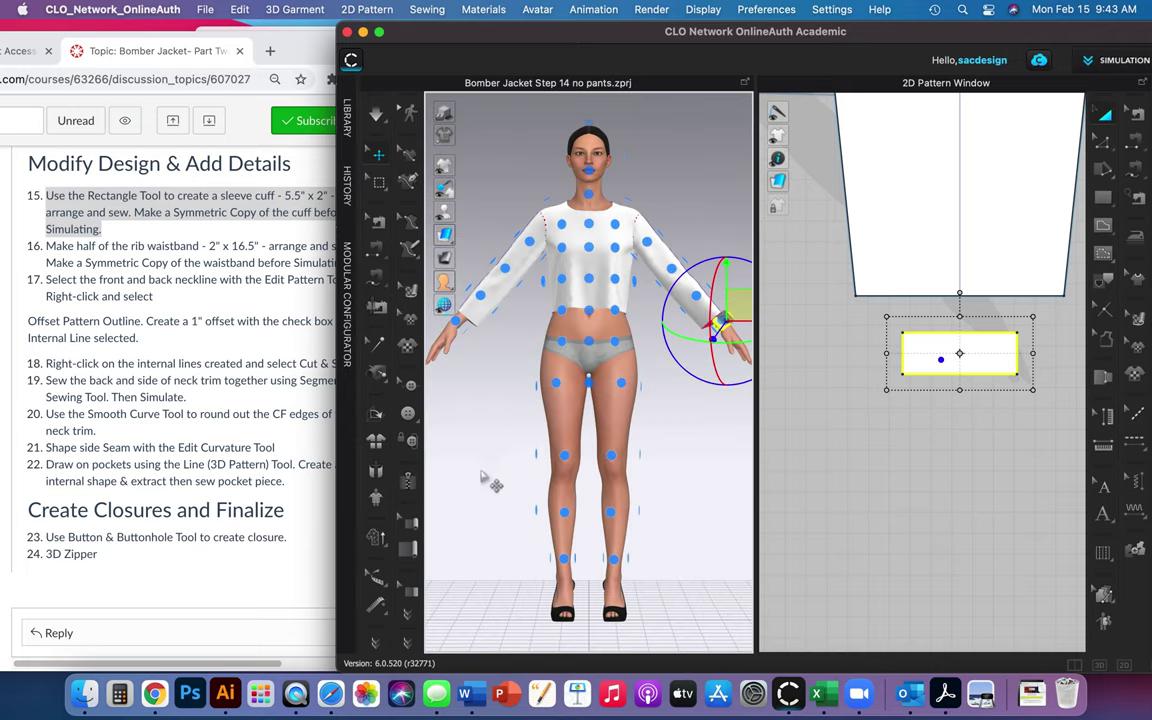
# - Create a symmetric copy of the cuff with sewing and place it beneath the bodice pieces in the 2D pattern layout
pyautogui.rightClick(917, 351)
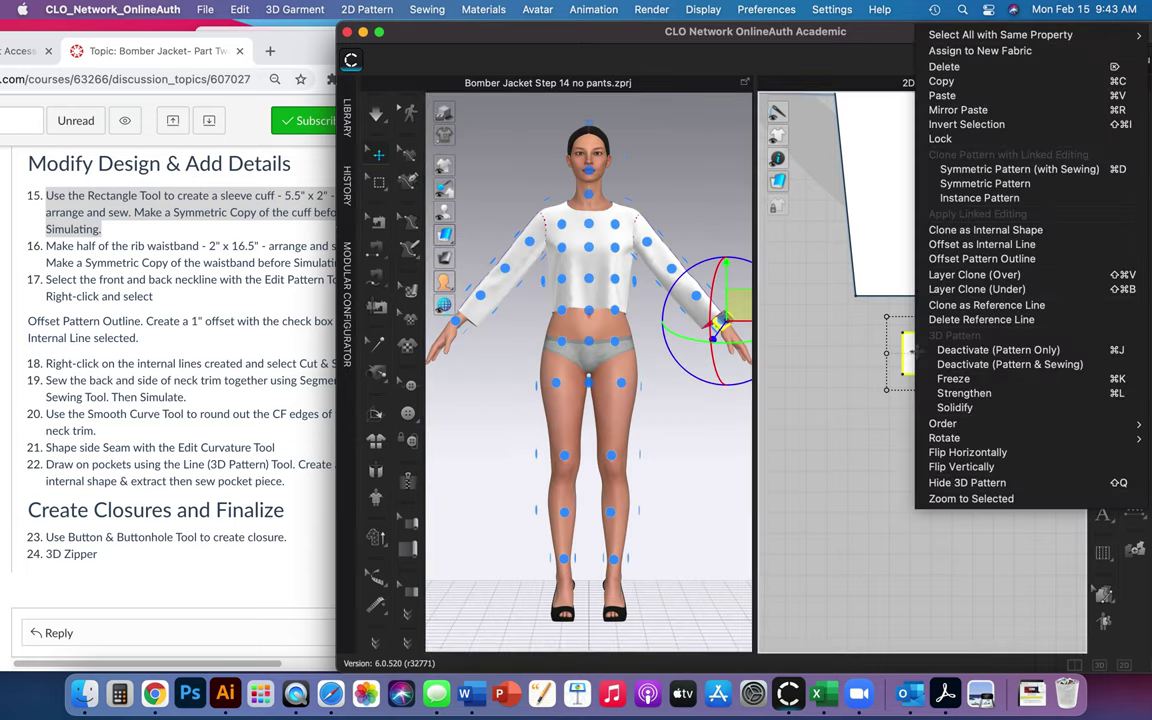
pyautogui.click(968, 171)
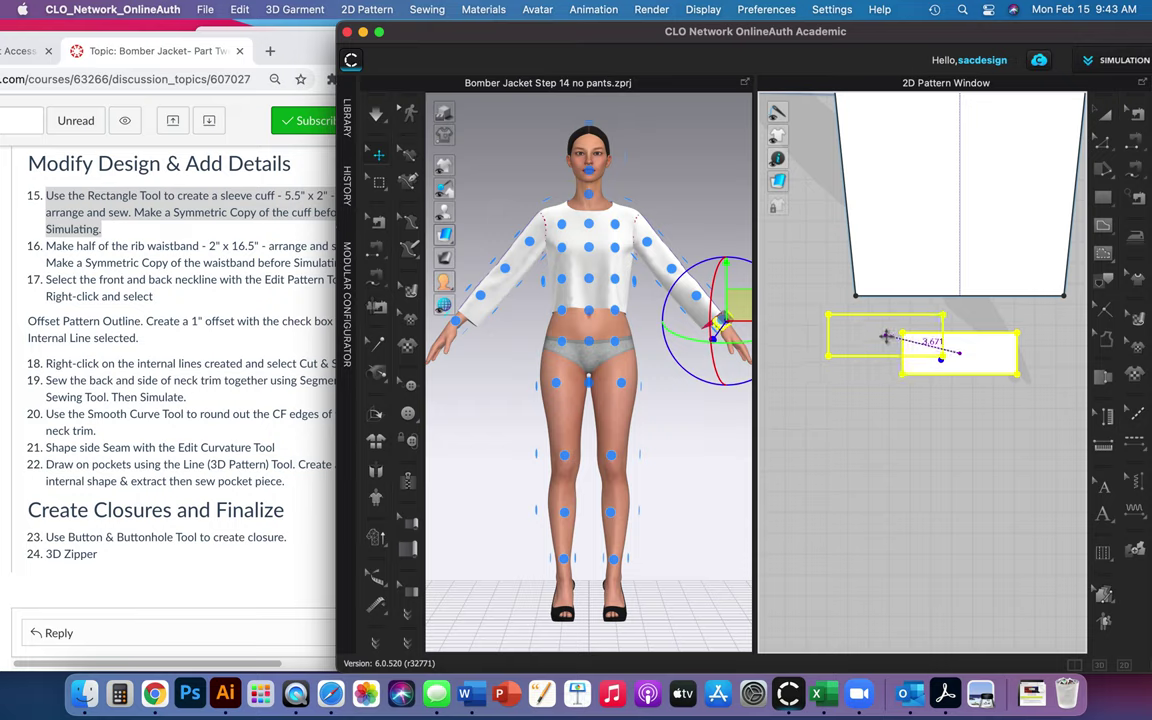
pyautogui.scroll(-6, 907, 345)
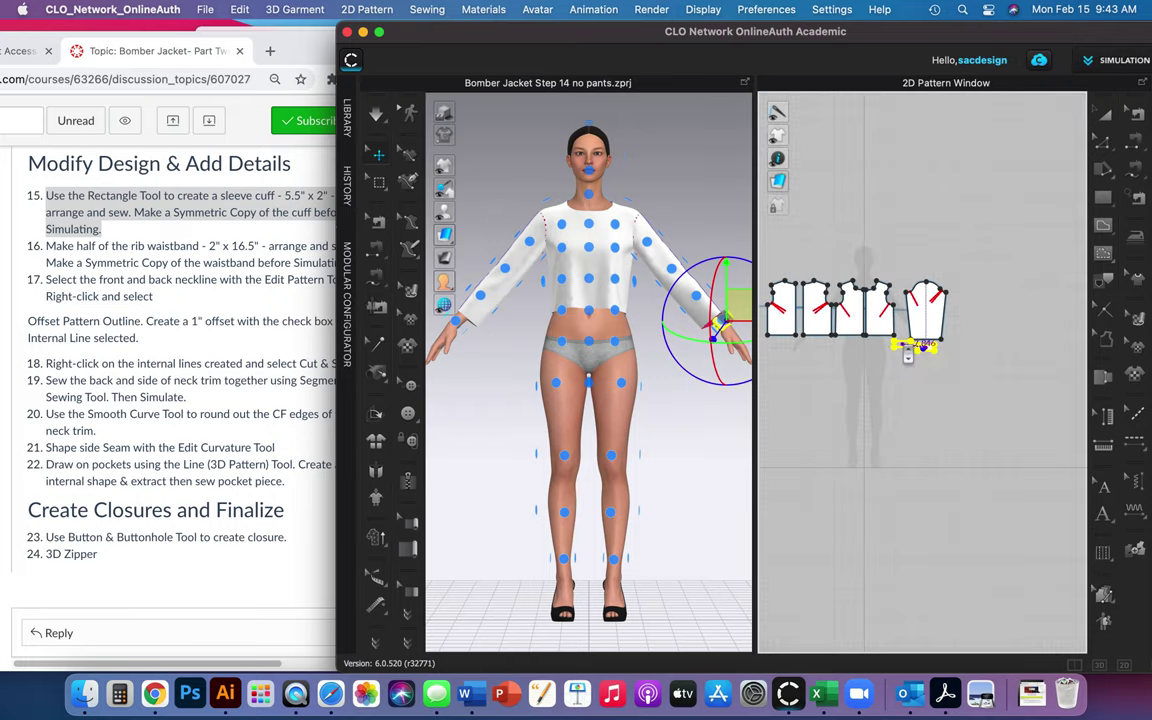
pyautogui.click(809, 350)
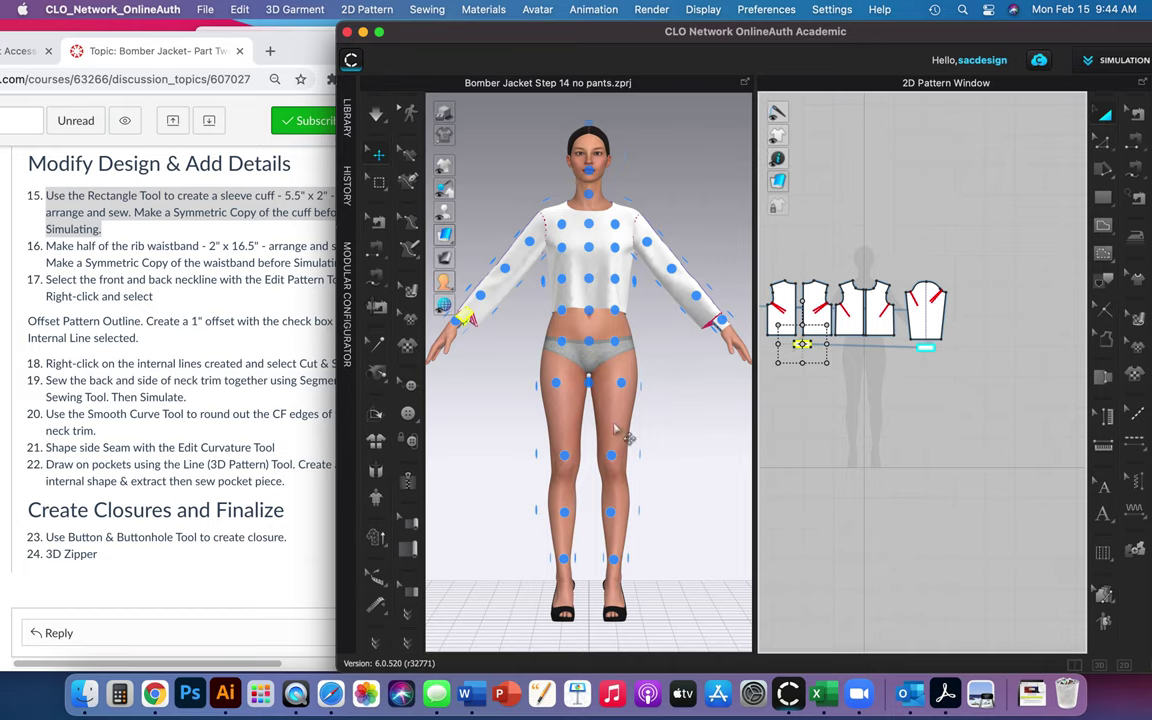
# - Arrange the mirrored cuff around the avatar's right wrist using the outer wrist arrangement point
pyautogui.click(472, 380)
pyautogui.moveTo(476, 384); pyautogui.dragTo(580, 388, button='right')
pyautogui.moveTo(646, 360); pyautogui.dragTo(563, 355, button='right')
pyautogui.scroll(5, 488, 400)
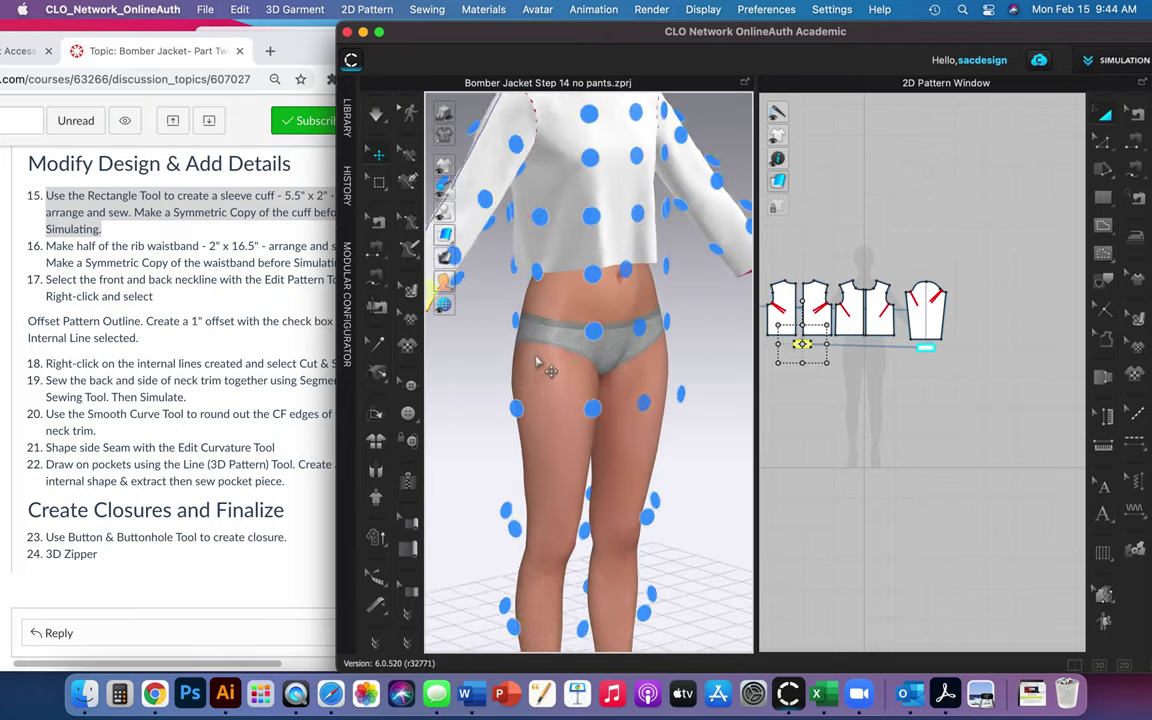
pyautogui.moveTo(484, 372); pyautogui.dragTo(673, 385, button='right')
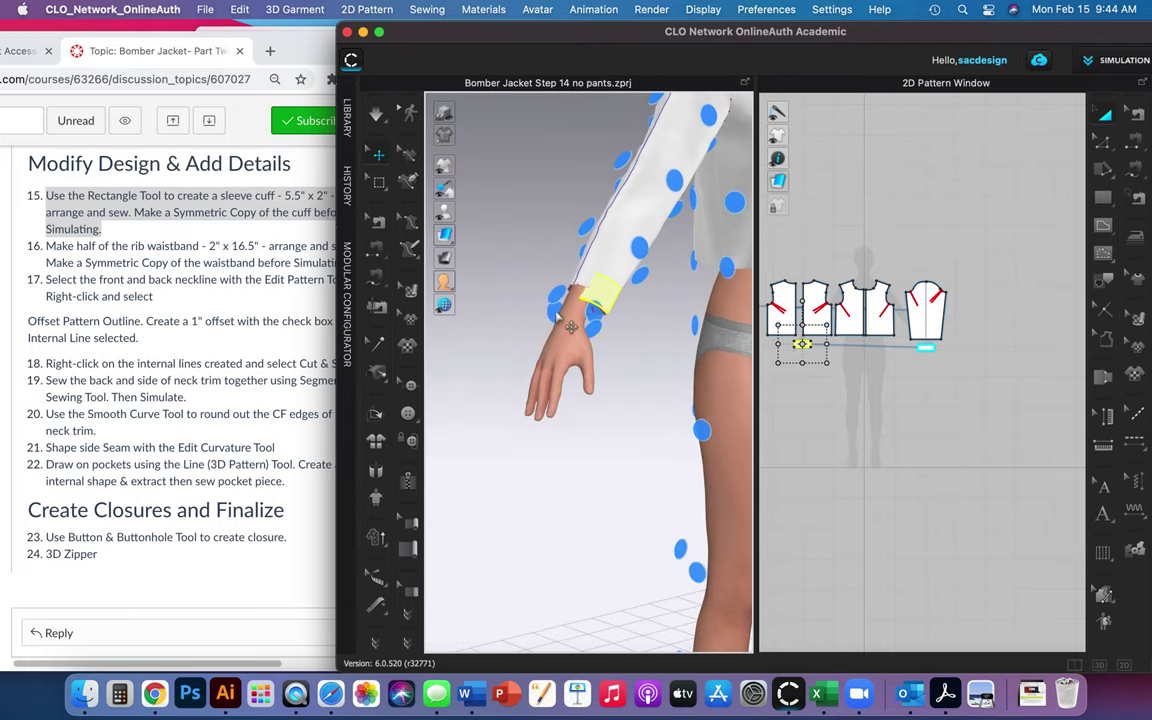
pyautogui.moveTo(593, 314); pyautogui.dragTo(525, 290, button='right')
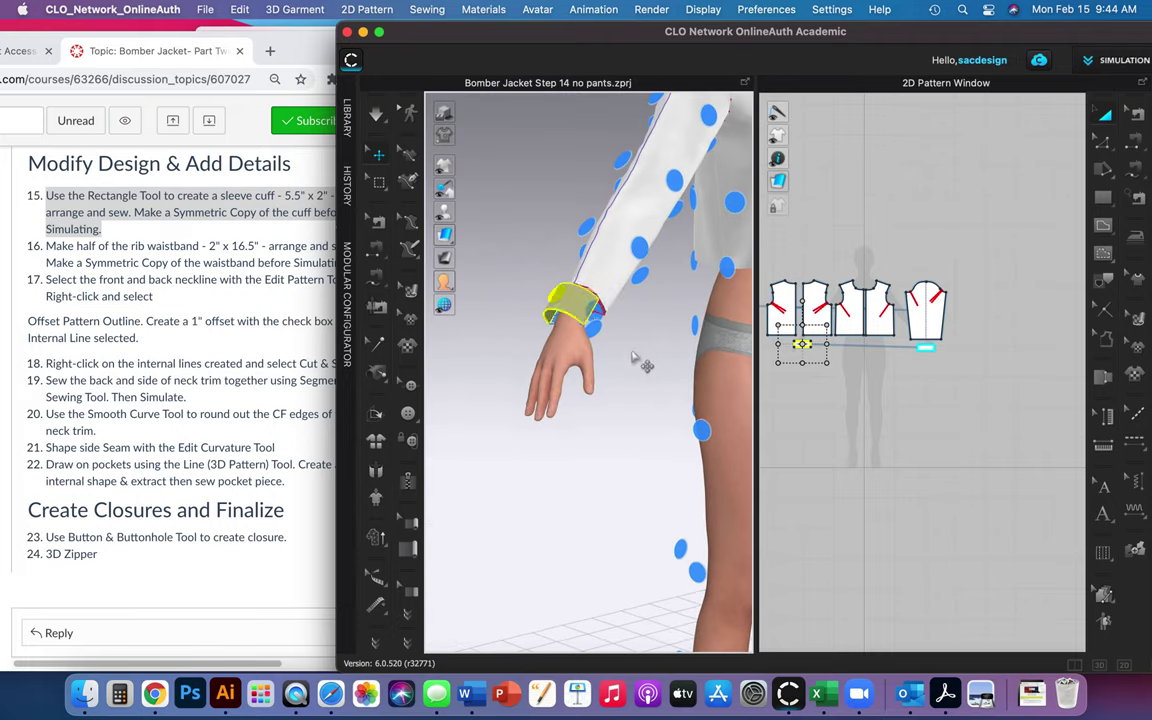
pyautogui.moveTo(578, 326); pyautogui.dragTo(586, 373, button='right')
pyautogui.press('2')
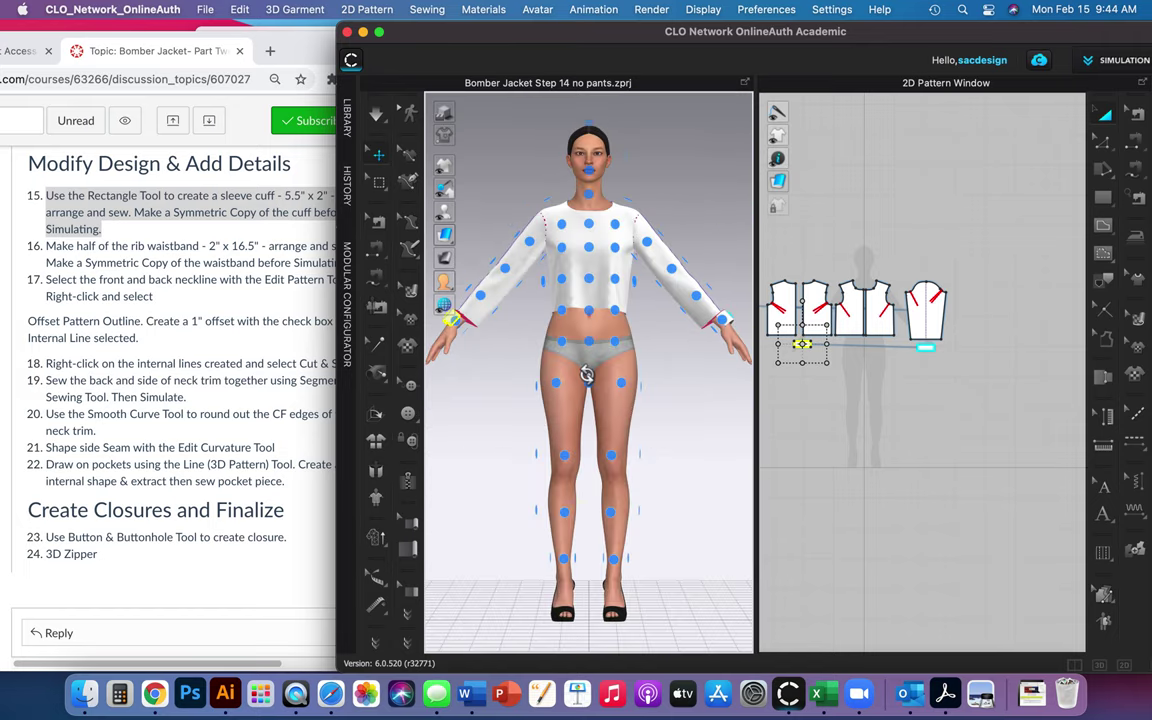
pyautogui.moveTo(501, 358); pyautogui.dragTo(659, 367, button='middle')
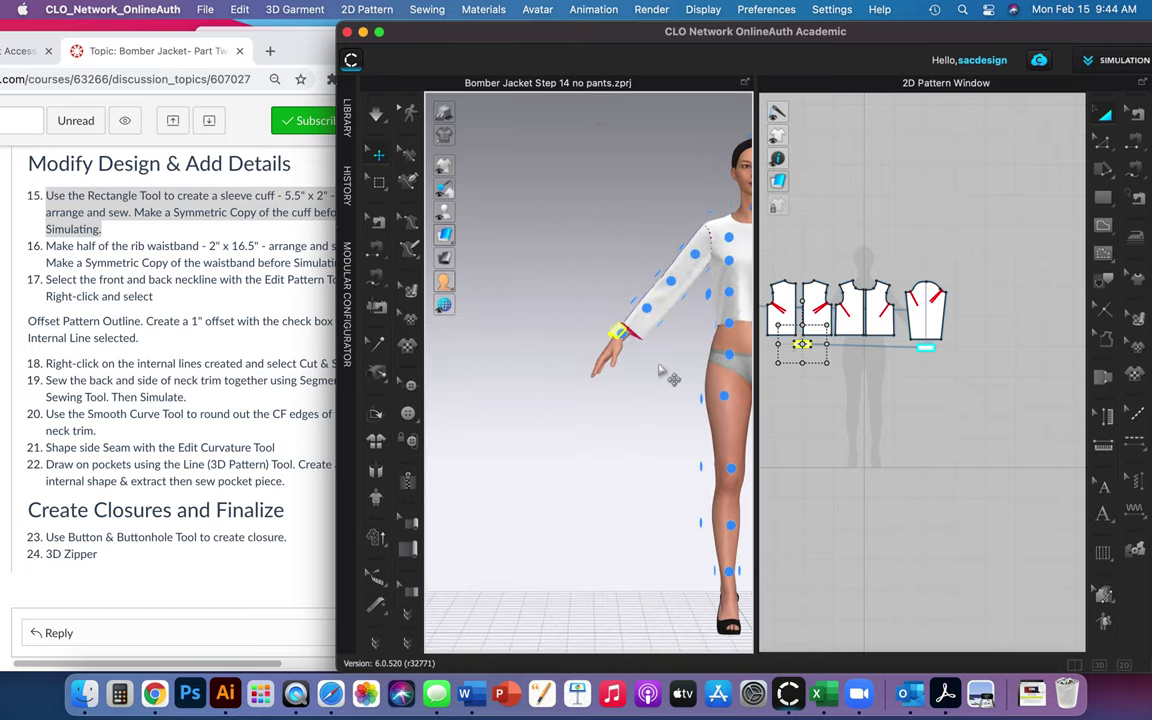
pyautogui.scroll(-3, 659, 369)
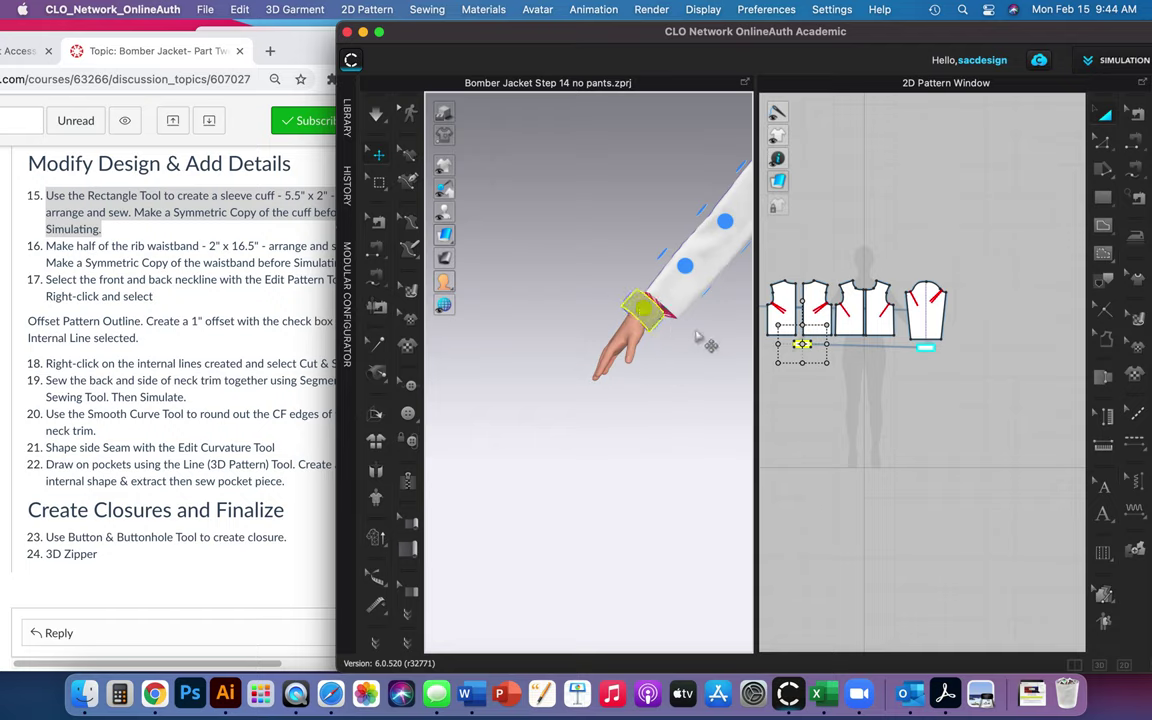
pyautogui.click(623, 297)
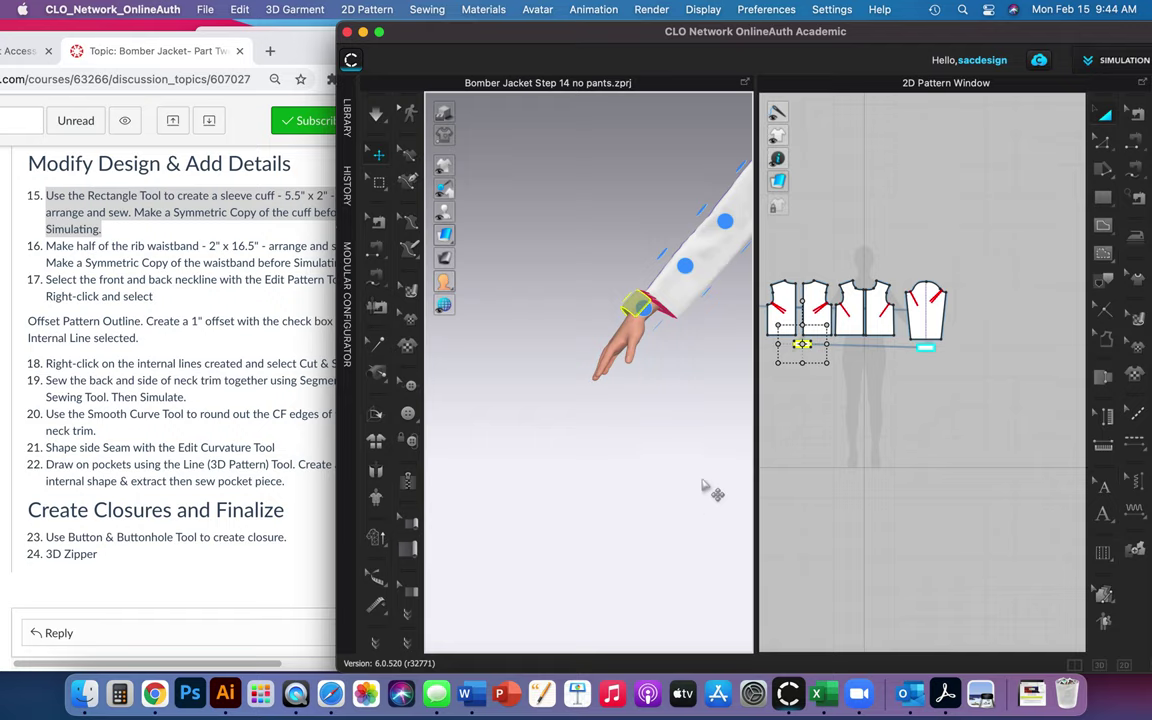
# - Hide the arrangement points and shift the right cuff slightly inward so it lines up with the sleeve opening
pyautogui.moveTo(460, 196)
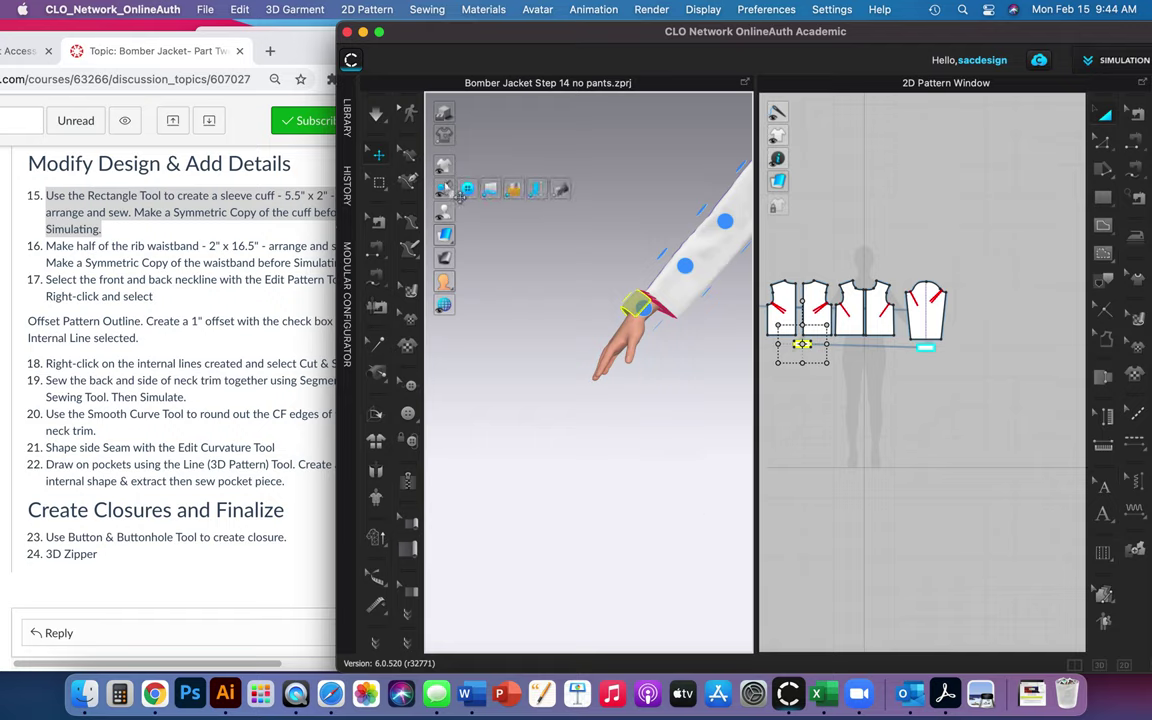
pyautogui.click(462, 192)
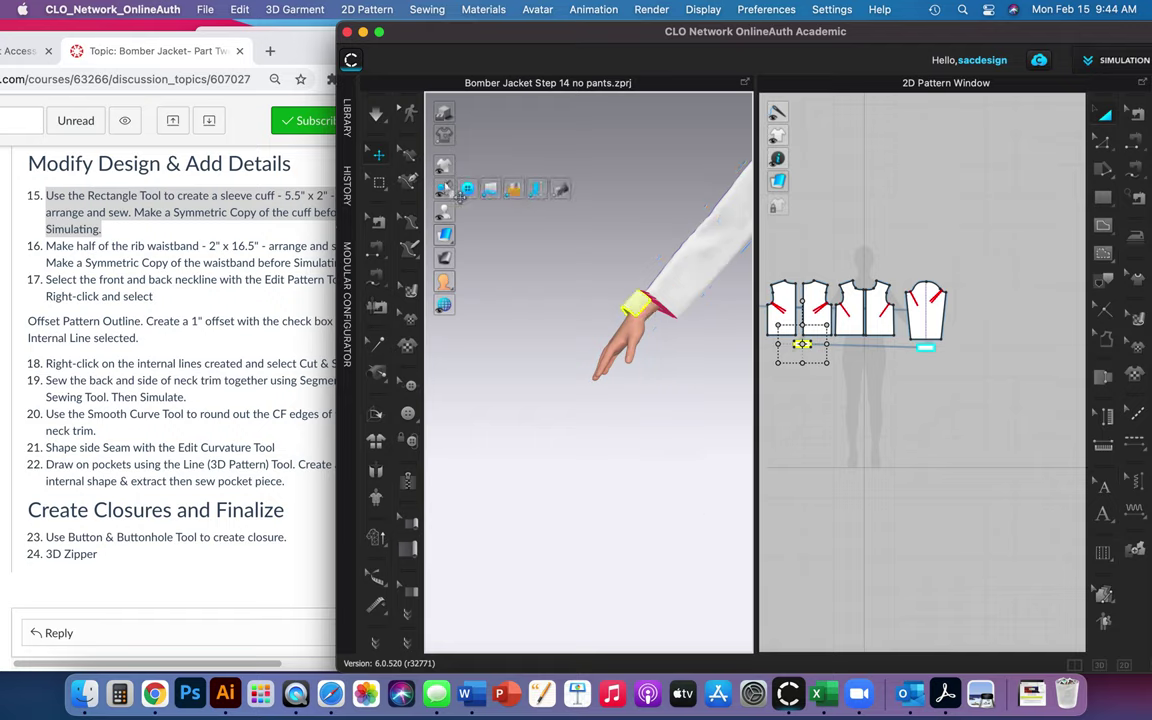
pyautogui.click(645, 308)
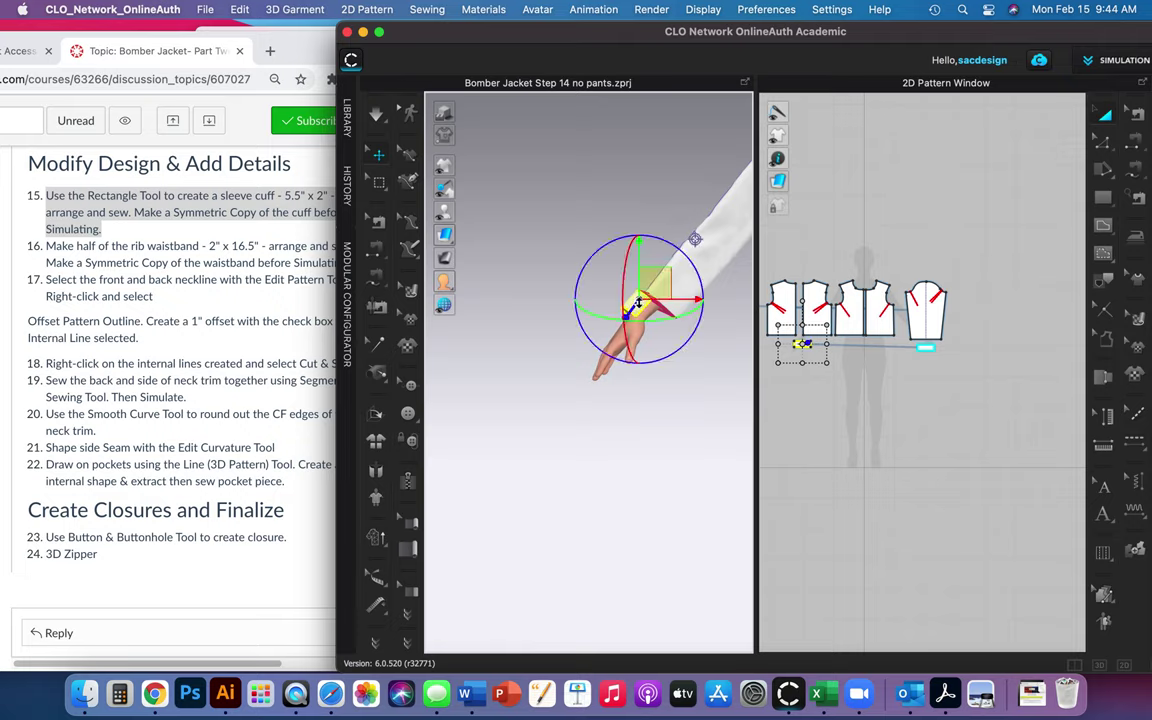
pyautogui.moveTo(660, 300)
pyautogui.mouseDown()
pyautogui.moveTo(671, 300)
pyautogui.moveTo(651, 267)
pyautogui.moveTo(651, 283)
pyautogui.mouseUp()
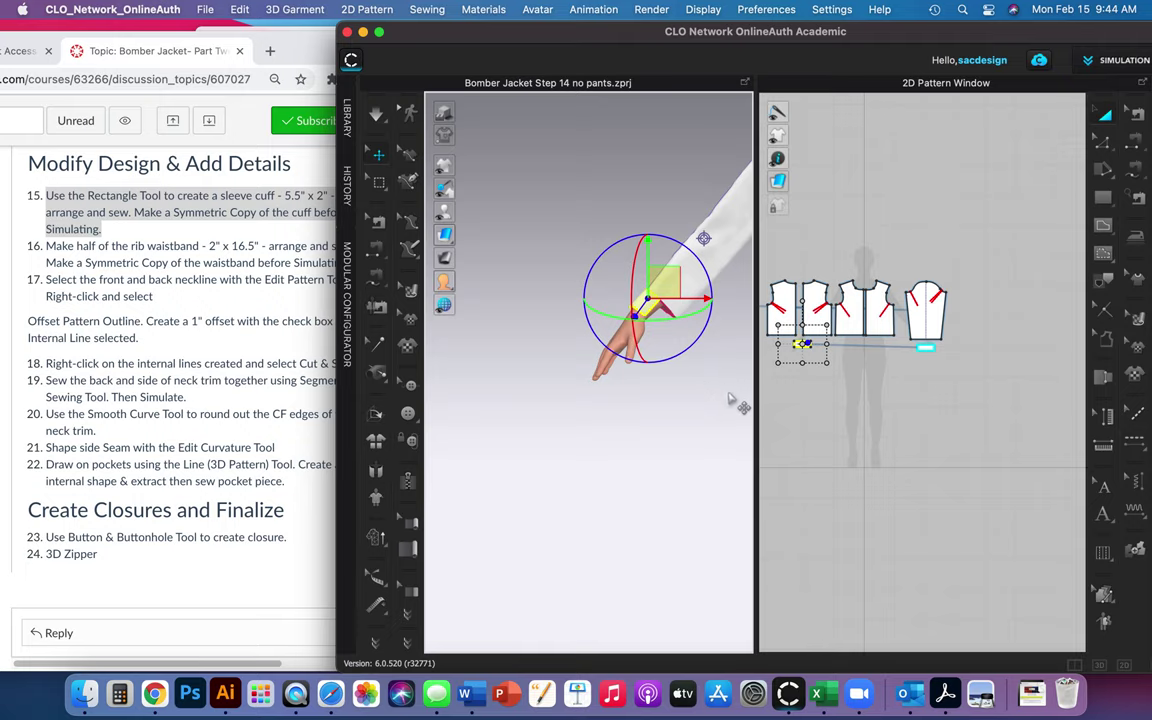
pyautogui.moveTo(702, 376); pyautogui.dragTo(731, 411, button='right')
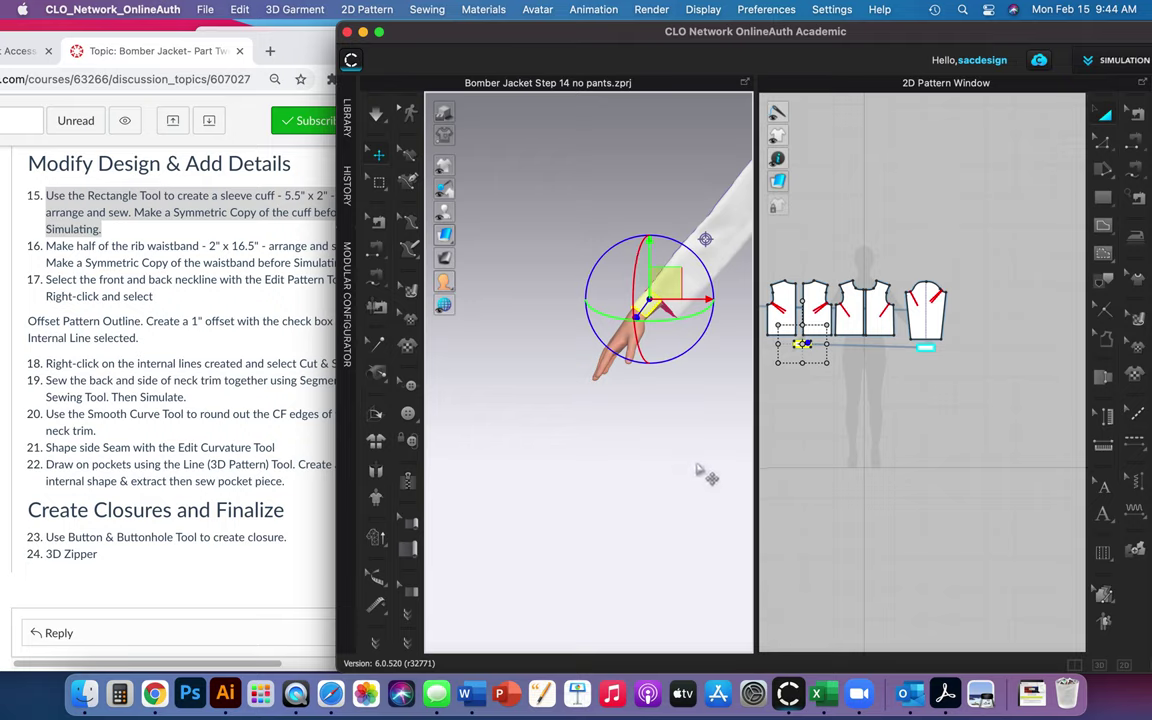
pyautogui.moveTo(699, 470); pyautogui.dragTo(680, 455, button='right')
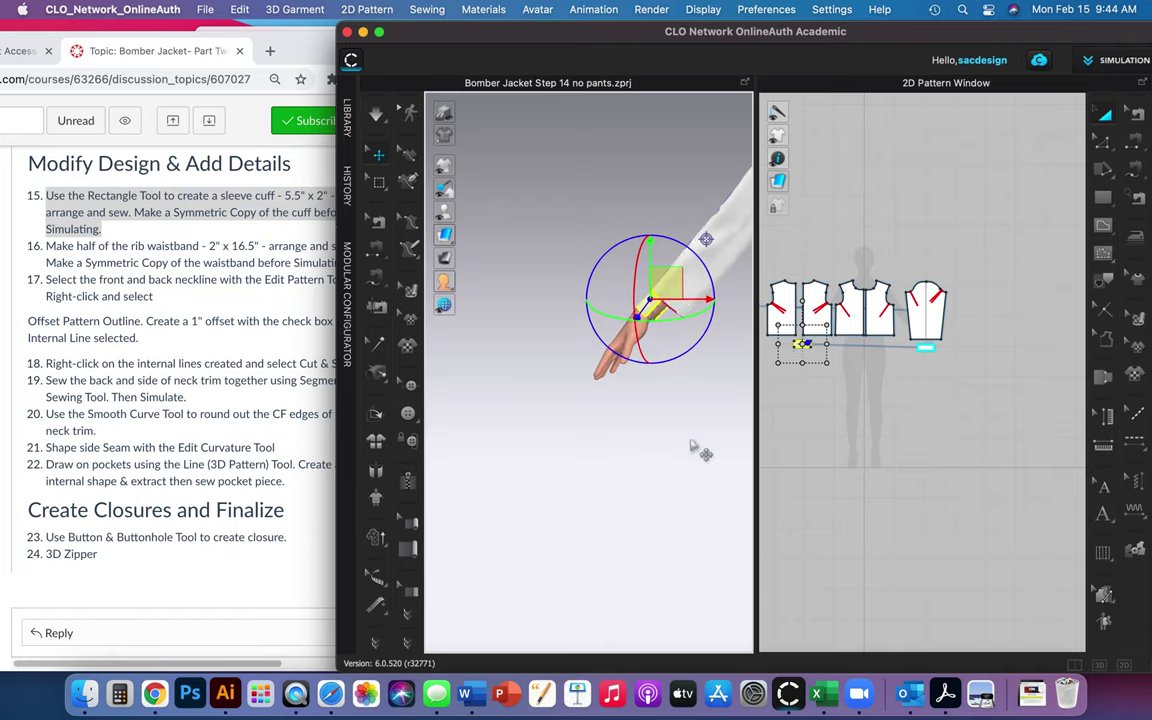
# - Simulate the garment to drape both cuffs and inspect the jacket from an angle
pyautogui.press('2')
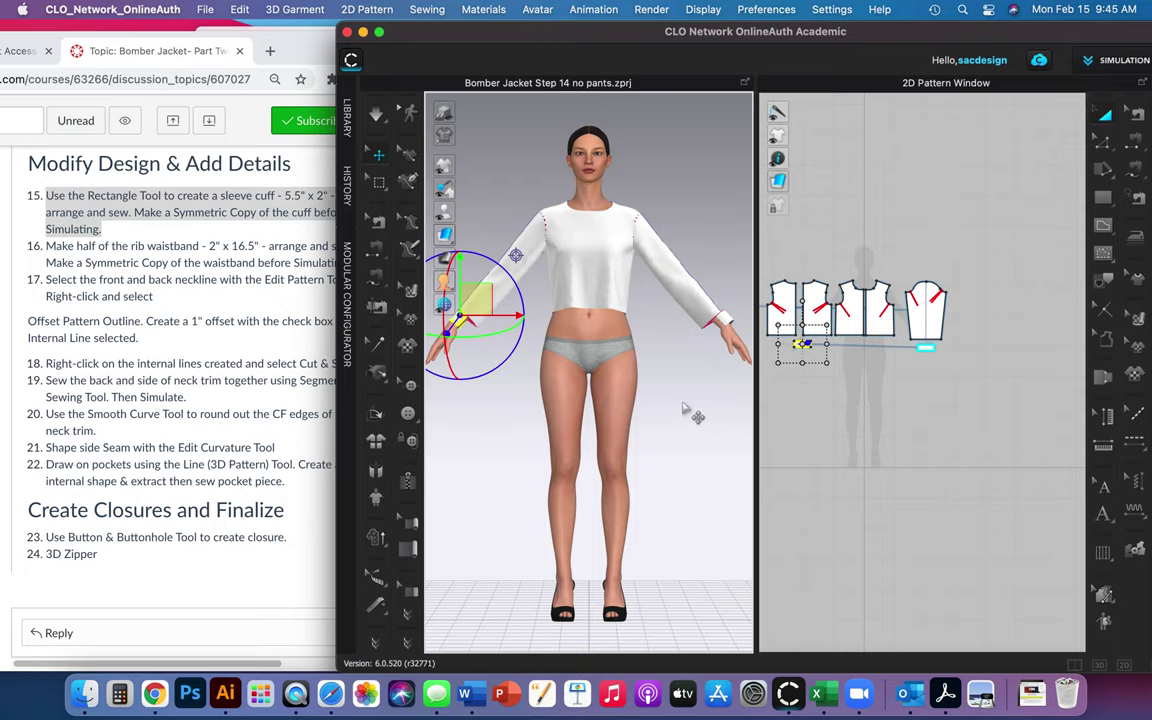
pyautogui.click(375, 115)
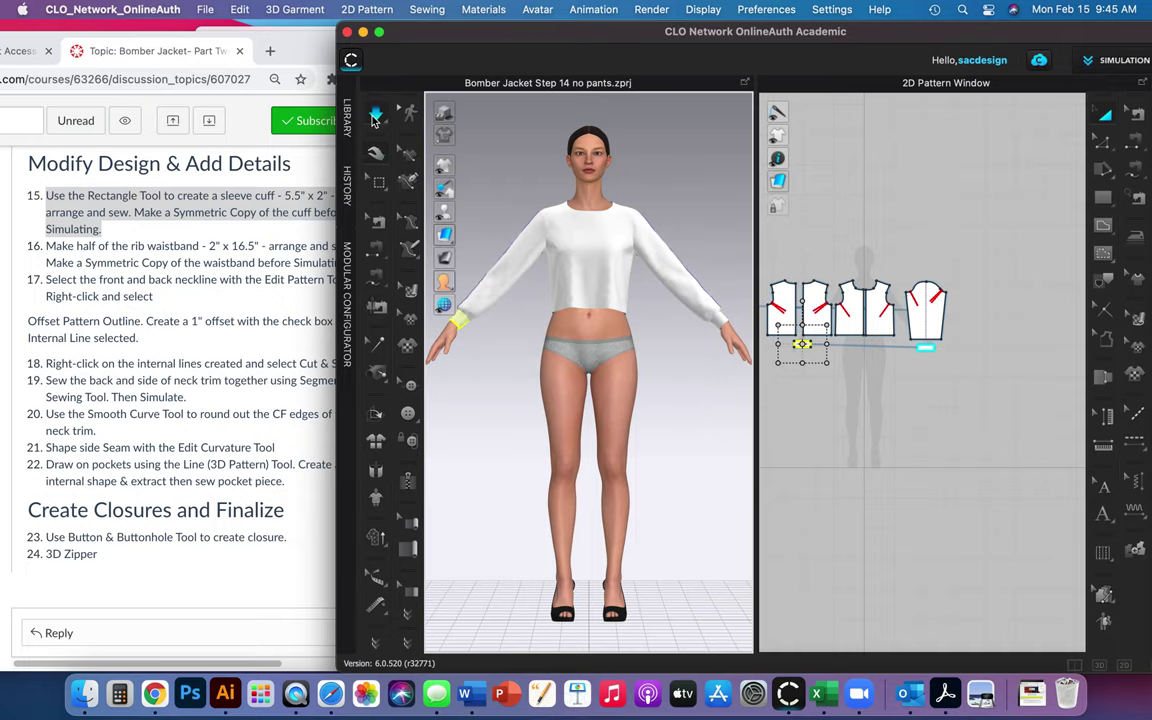
pyautogui.moveTo(694, 368); pyautogui.dragTo(582, 374, button='right')
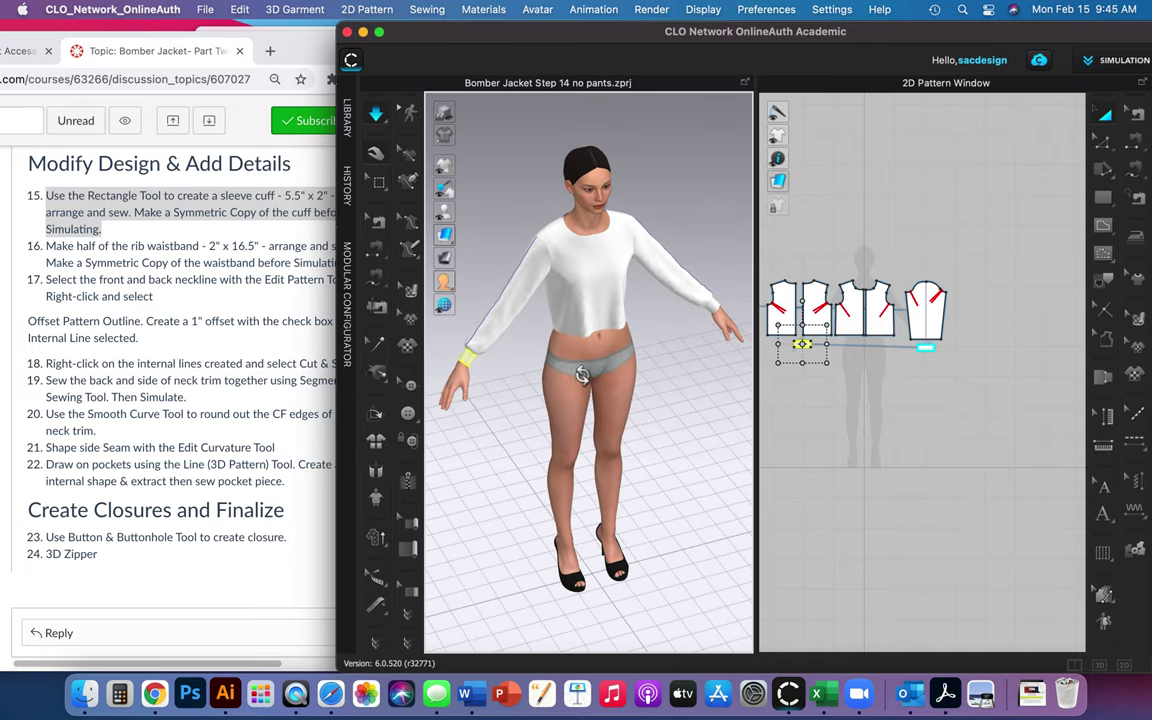
# - Switch to the course page in Chrome and highlight instruction 16 on making half of the 2" x 16.5" rib waistband
pyautogui.click(130, 287)
pyautogui.click(47, 245)
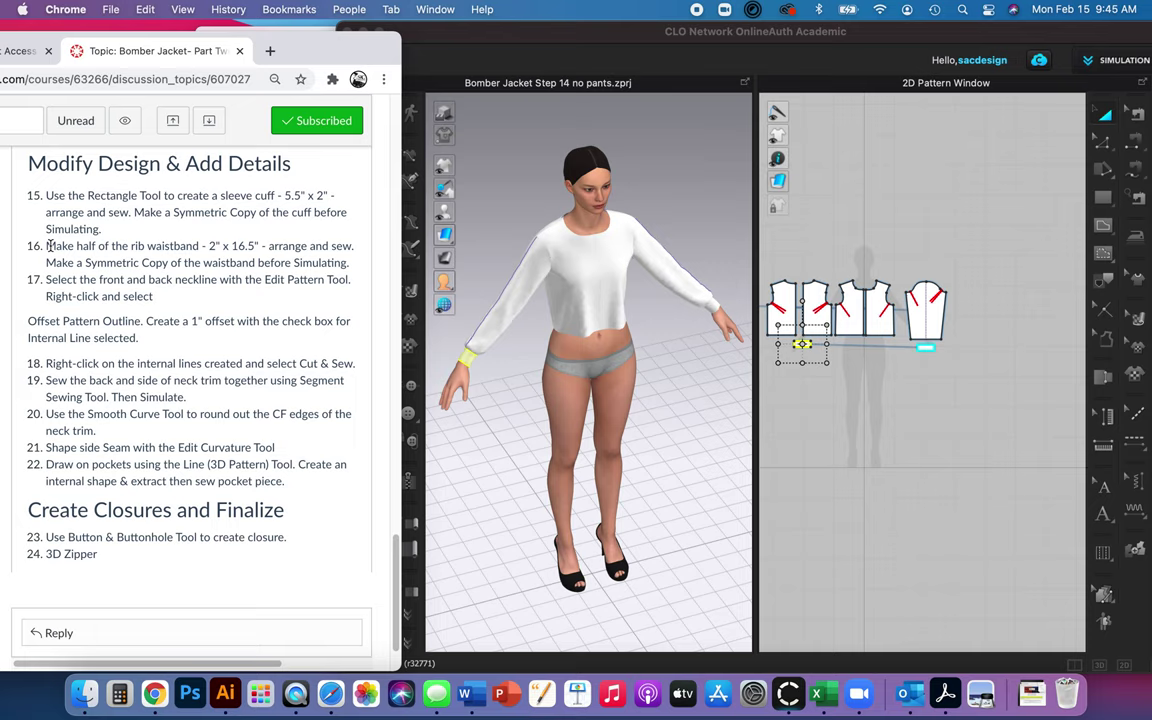
pyautogui.moveTo(47, 245); pyautogui.dragTo(283, 252)
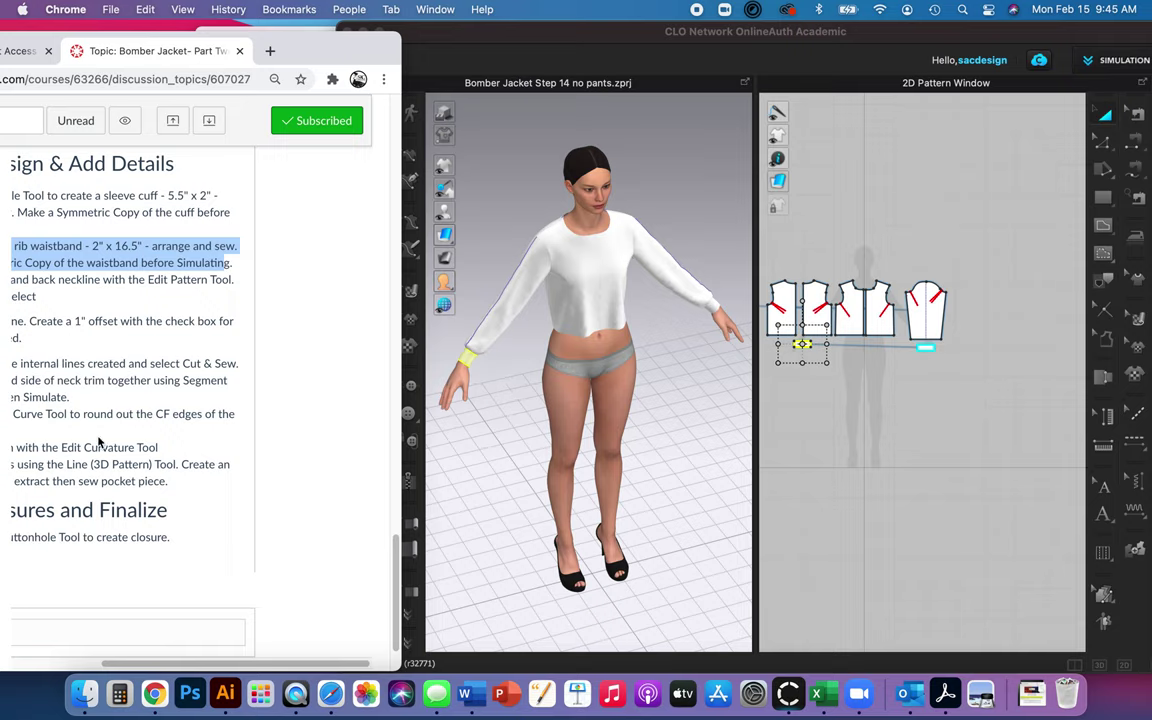
pyautogui.moveTo(122, 381); pyautogui.dragTo(224, 379)
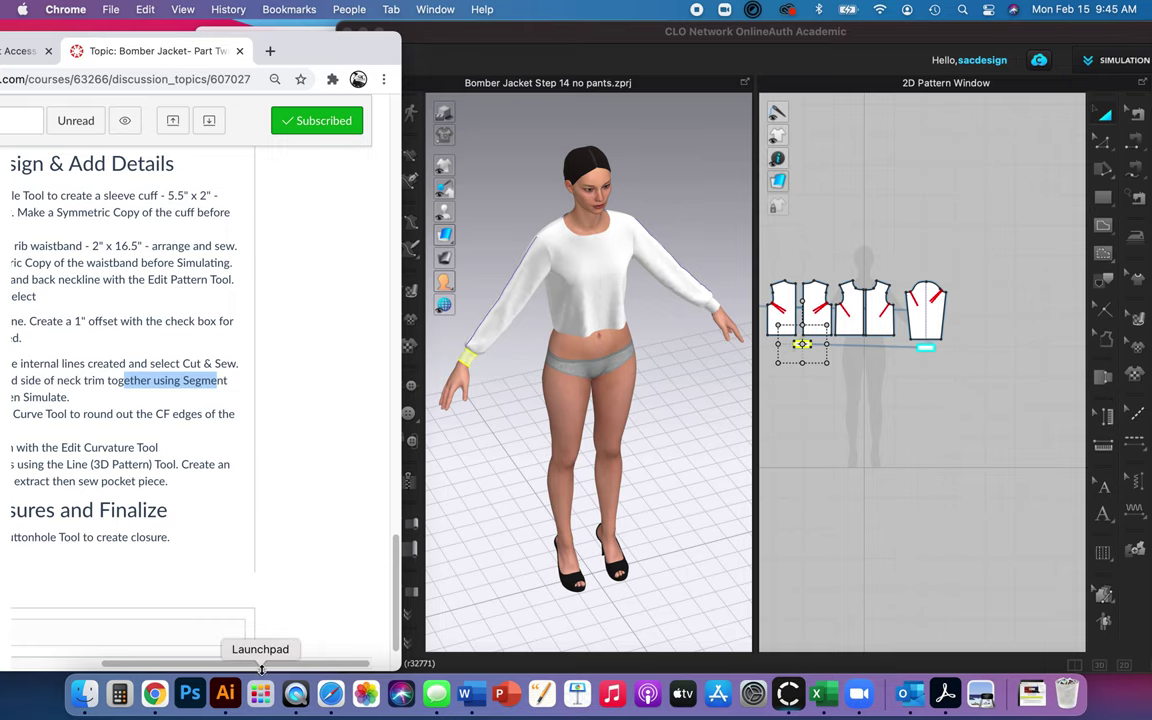
pyautogui.moveTo(250, 661); pyautogui.dragTo(165, 653)
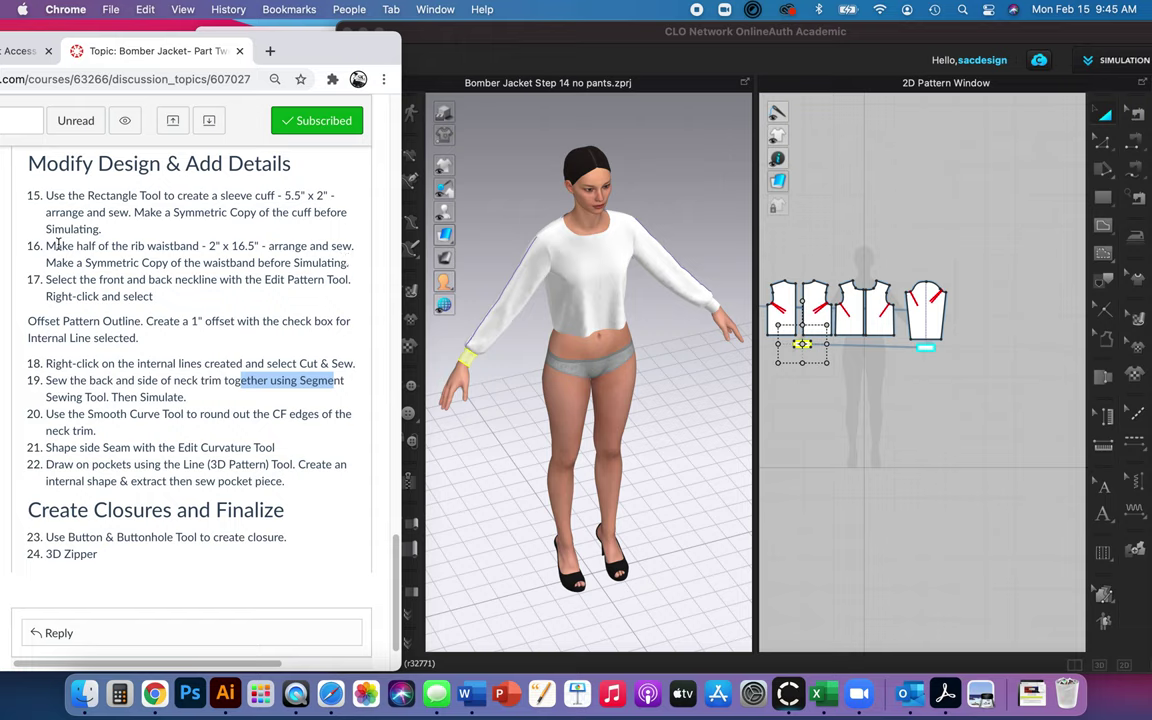
pyautogui.moveTo(44, 245); pyautogui.dragTo(351, 264)
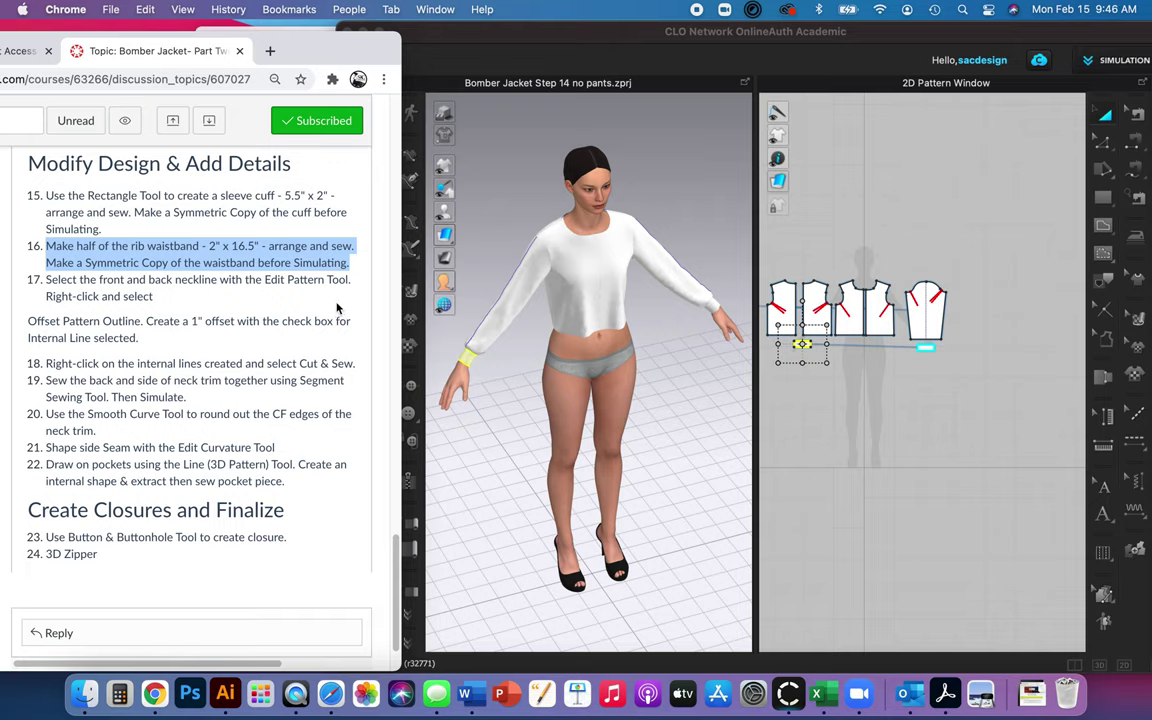
# - Switch to CLO and activate the Rectangle tool for the 2D patterns
pyautogui.click(1138, 197)
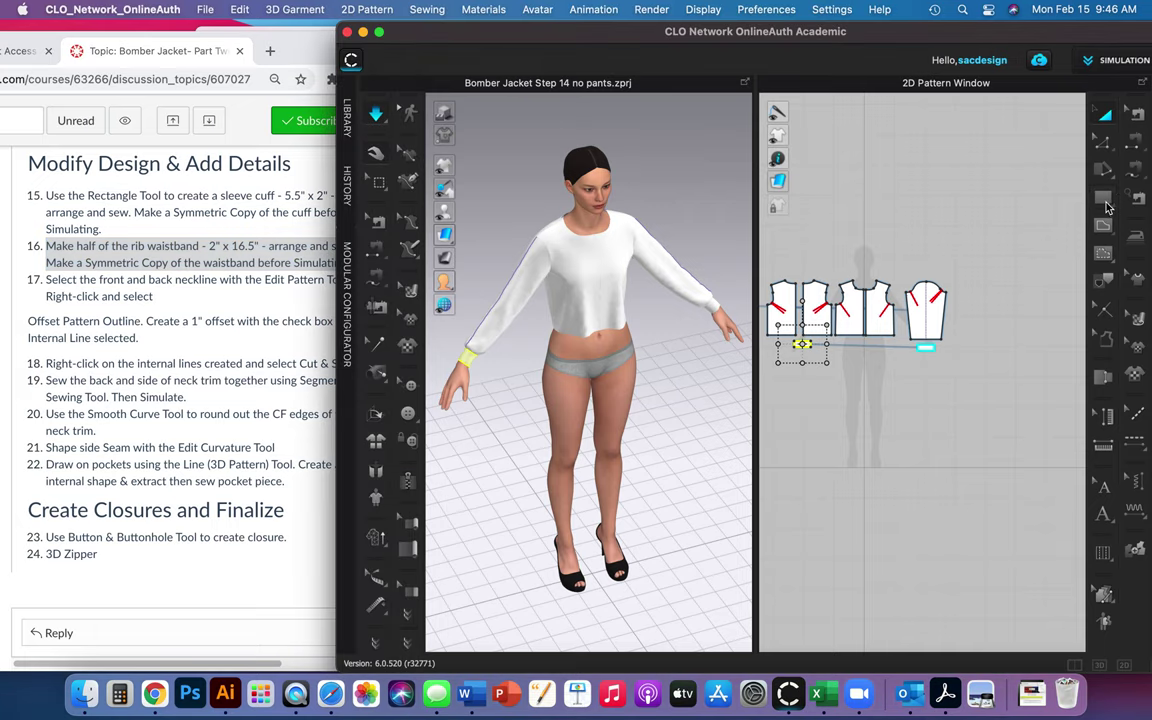
pyautogui.click(1104, 199)
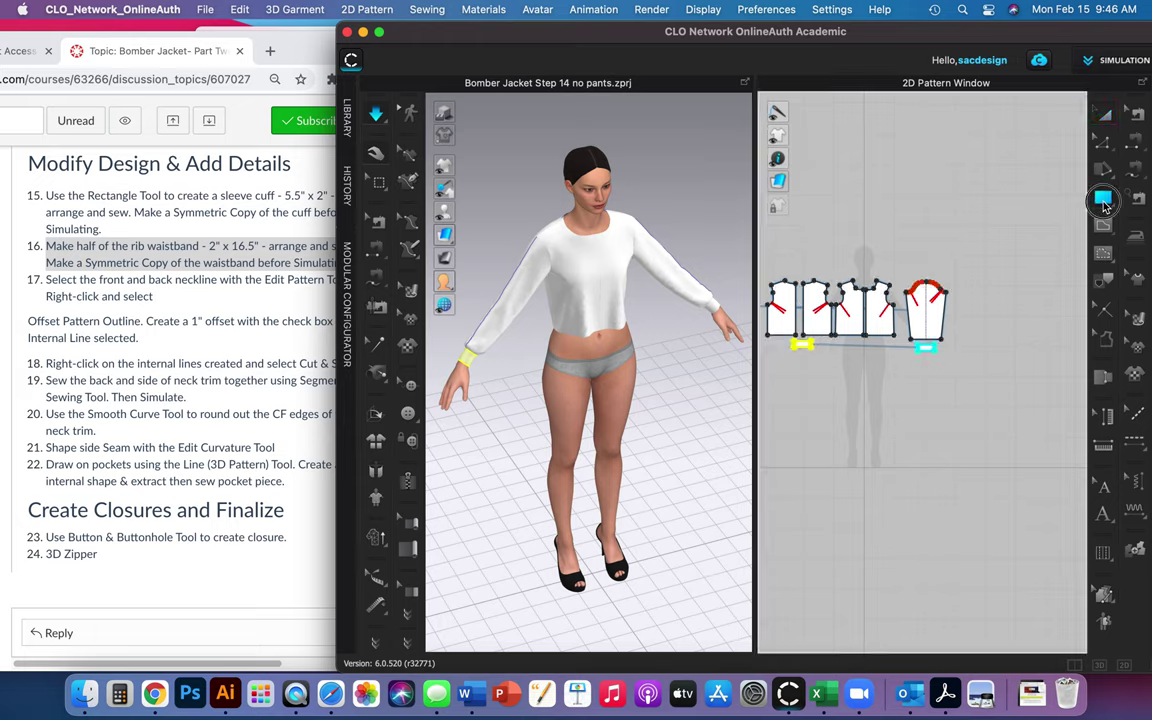
pyautogui.click(1104, 203)
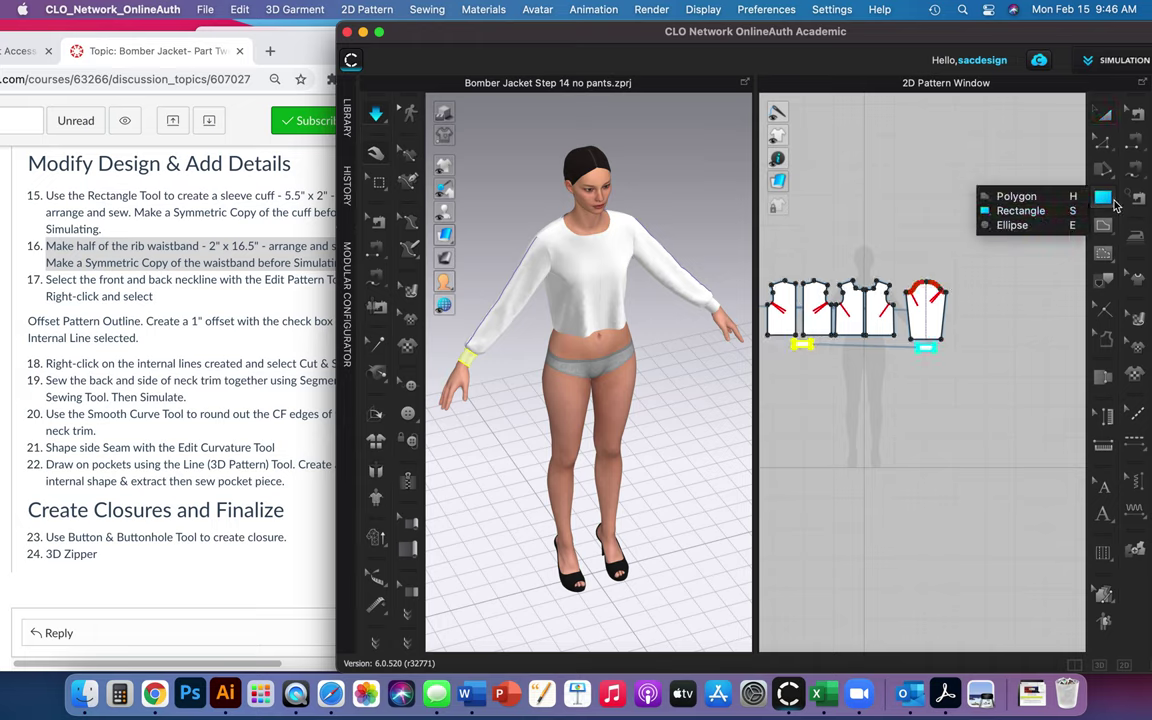
pyautogui.click(1028, 213)
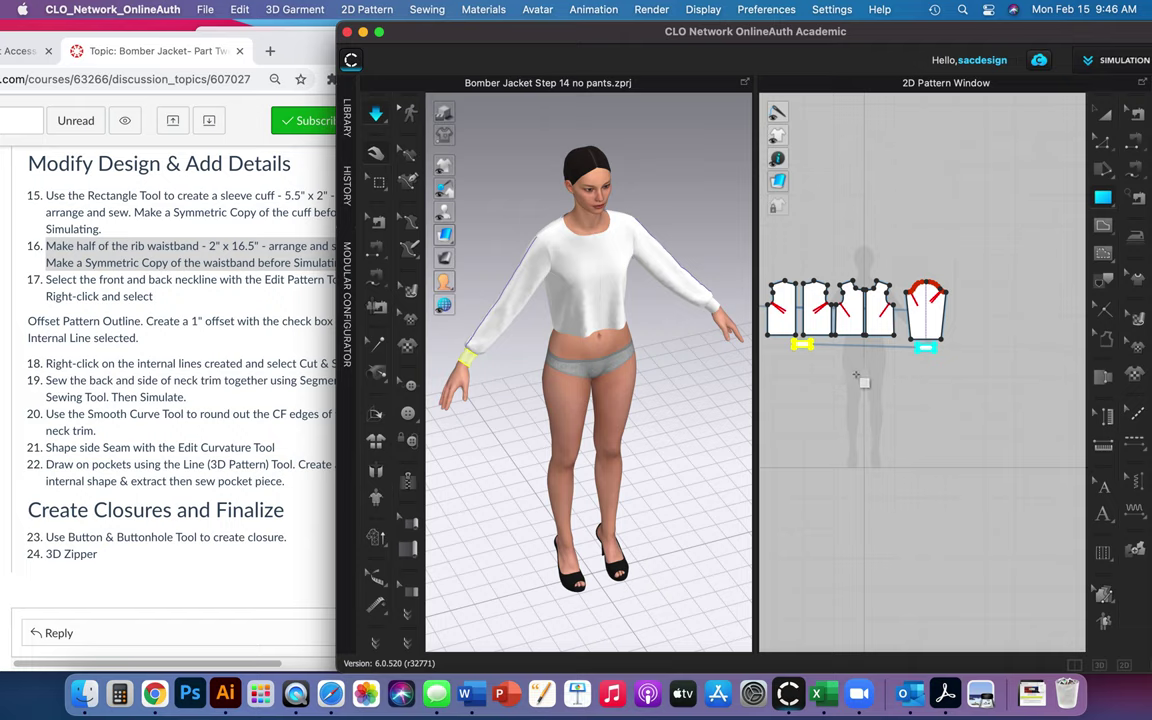
# - Move the loose cuff pattern out from under the bodice pieces and centre it beneath the leftmost sleeve pattern
pyautogui.scroll(-3, 857, 372)
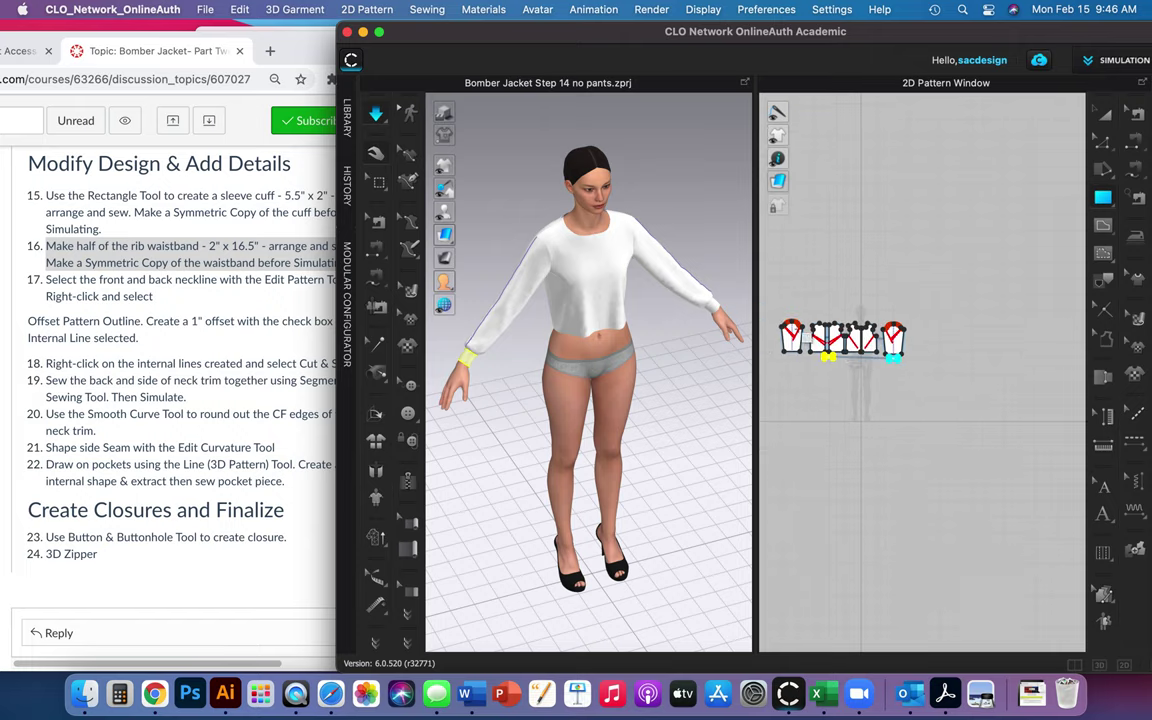
pyautogui.scroll(2, 868, 361)
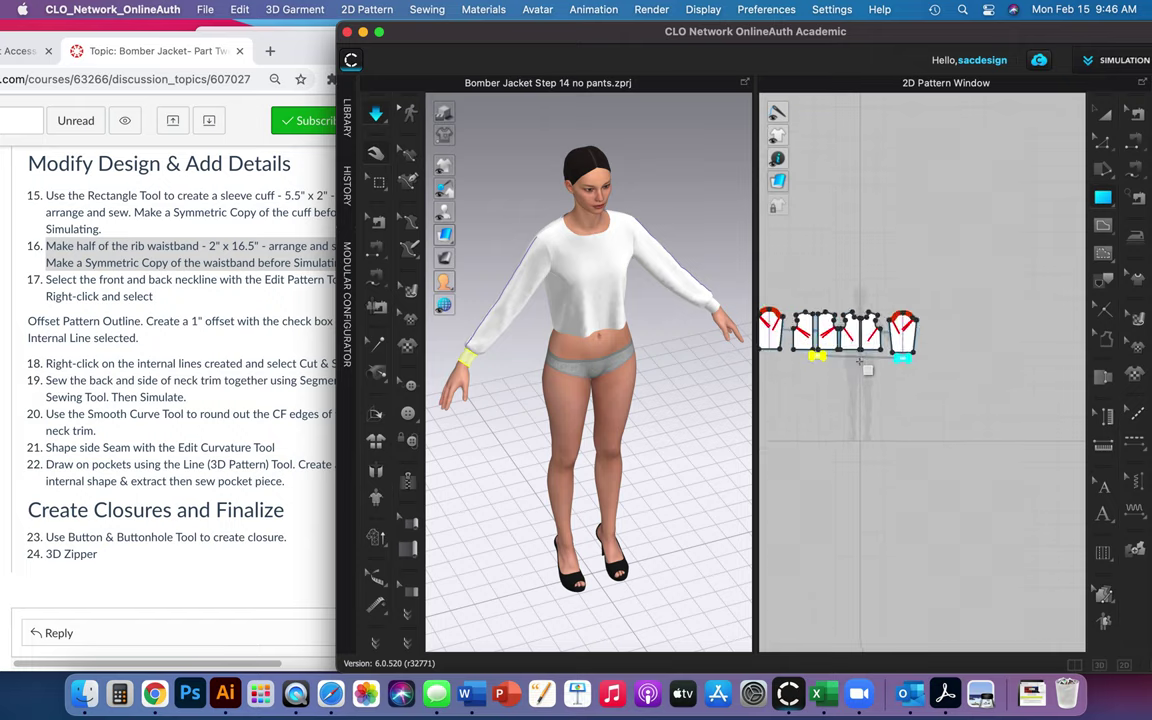
pyautogui.moveTo(918, 363); pyautogui.dragTo(987, 368, button='middle')
pyautogui.press('c')
pyautogui.click(871, 391)
pyautogui.click(893, 371)
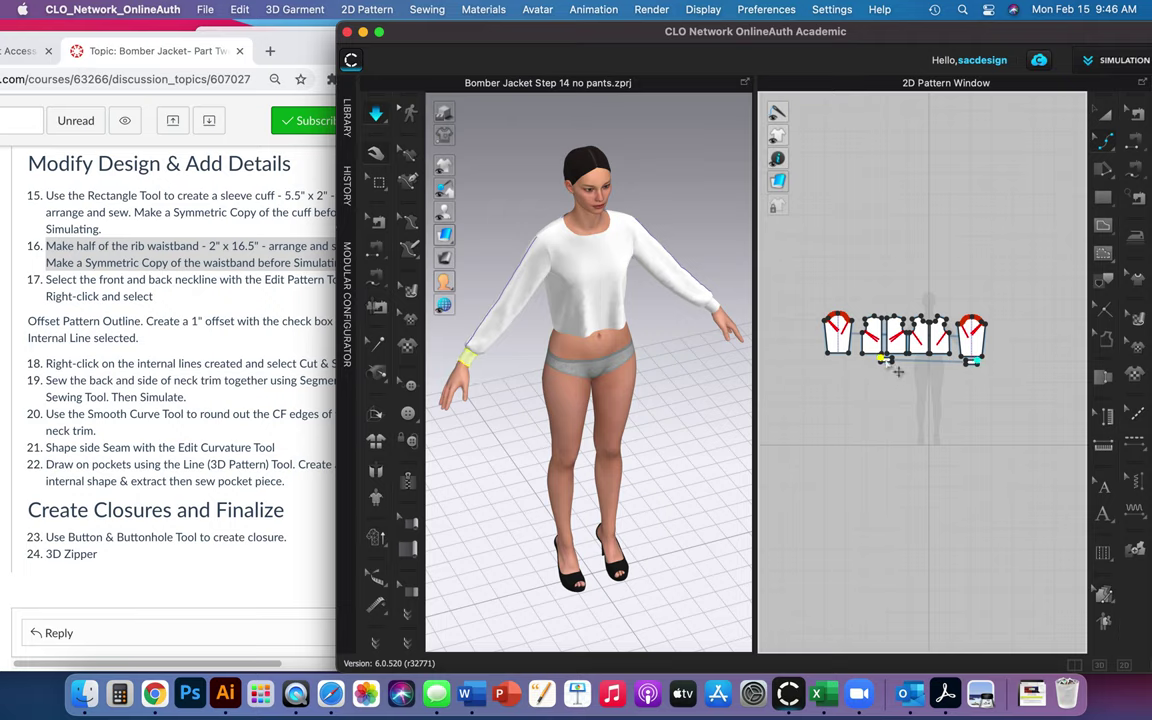
pyautogui.scroll(5, 898, 372)
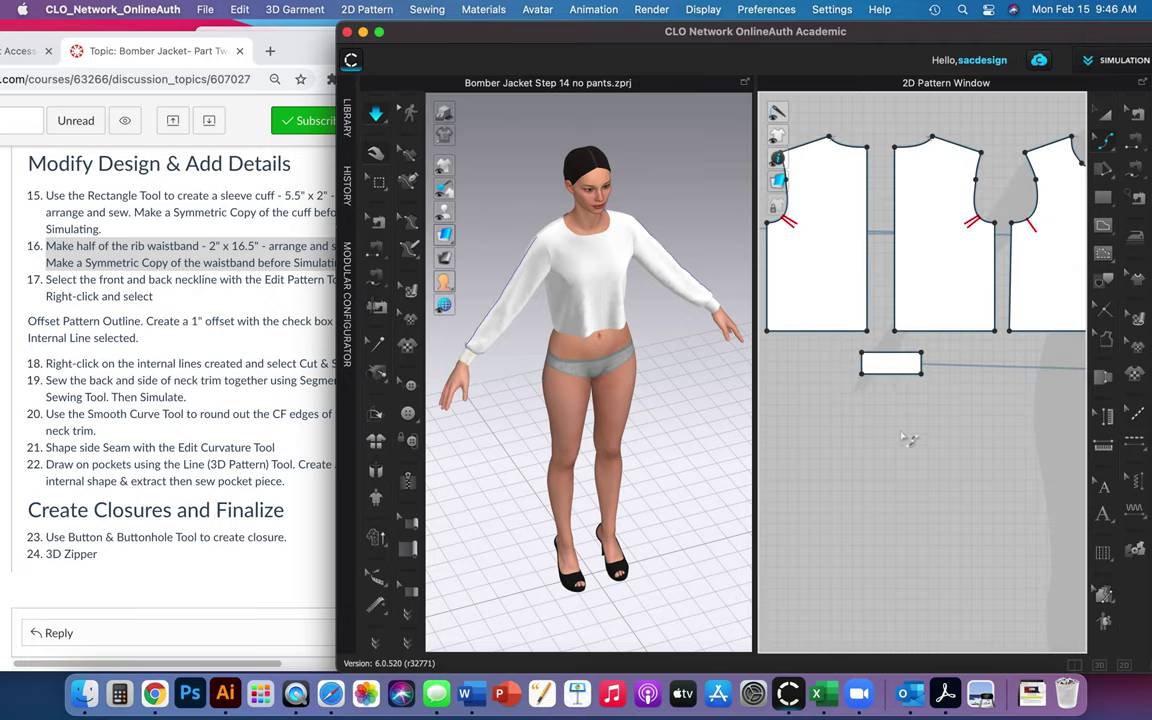
pyautogui.click(1115, 114)
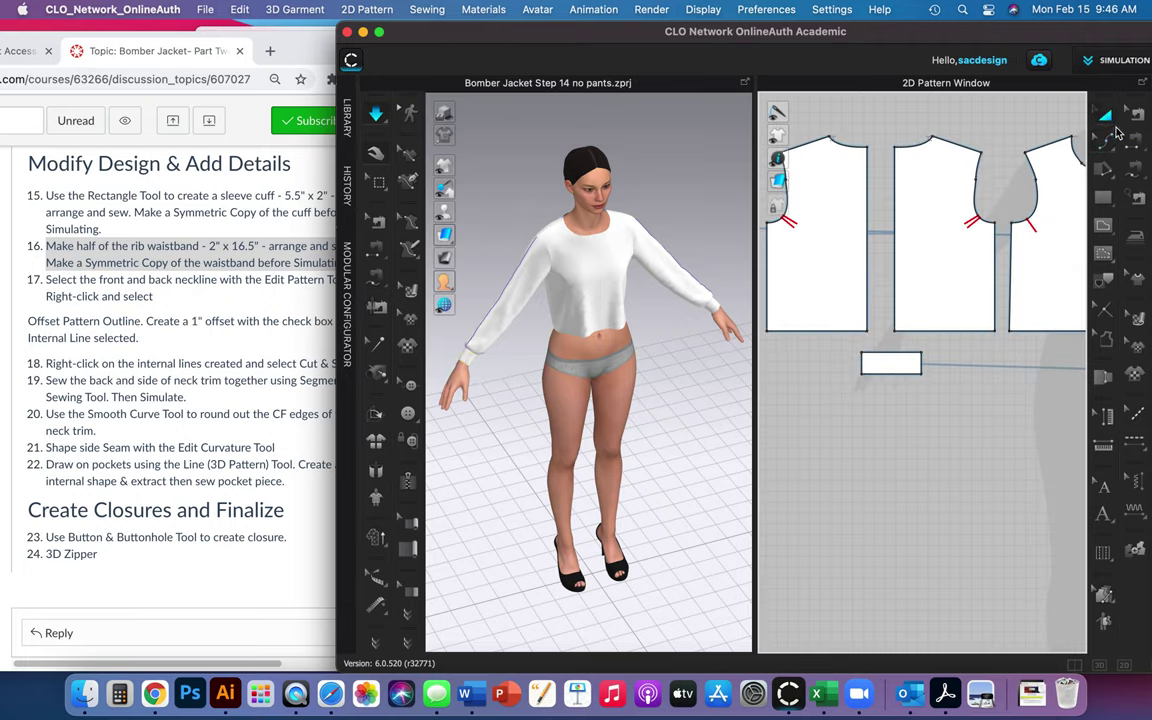
pyautogui.moveTo(898, 364); pyautogui.dragTo(802, 363)
pyautogui.moveTo(808, 363); pyautogui.dragTo(1038, 352, button='middle')
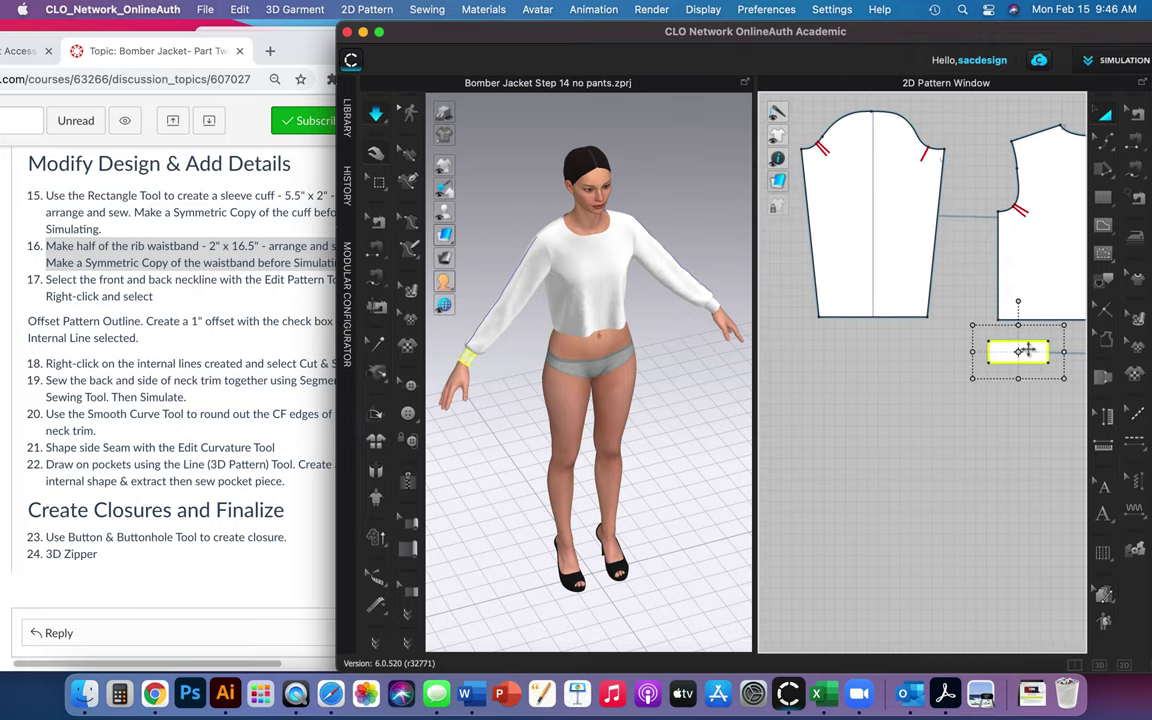
pyautogui.moveTo(1027, 348); pyautogui.dragTo(878, 350)
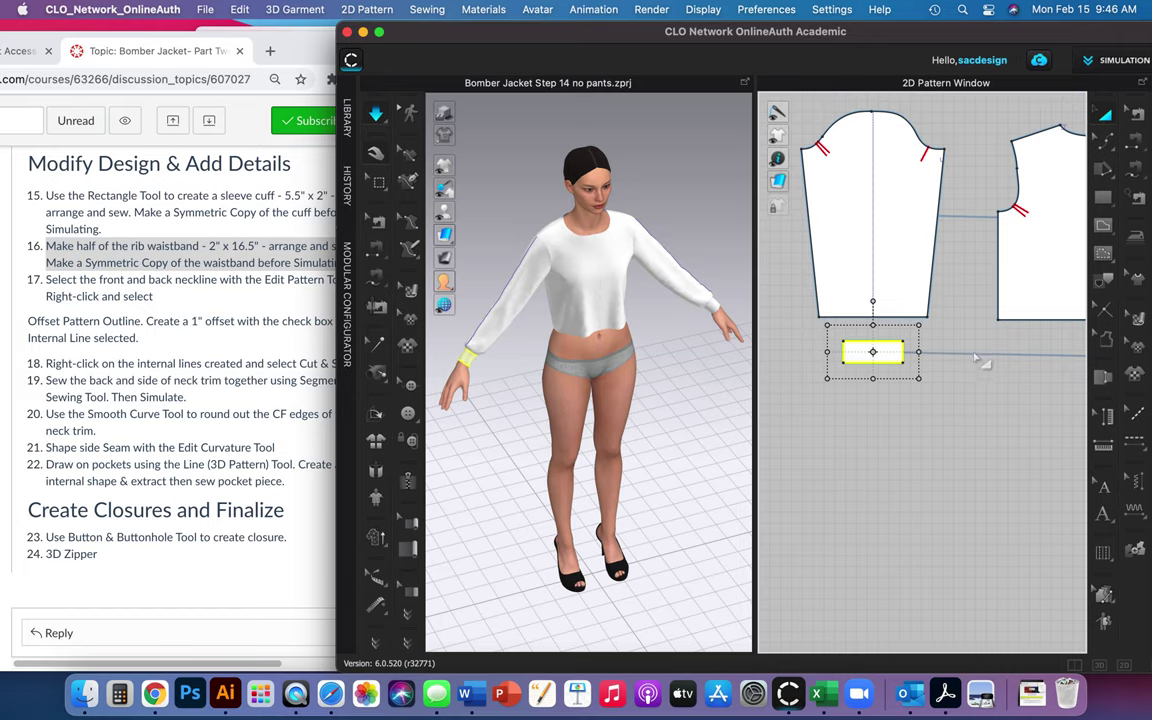
# - Create a rectangle 16.5 in wide and 2 in high below the bodice patterns for half of the waistband
pyautogui.scroll(-2, 978, 358)
pyautogui.moveTo(1032, 374); pyautogui.dragTo(807, 378, button='middle')
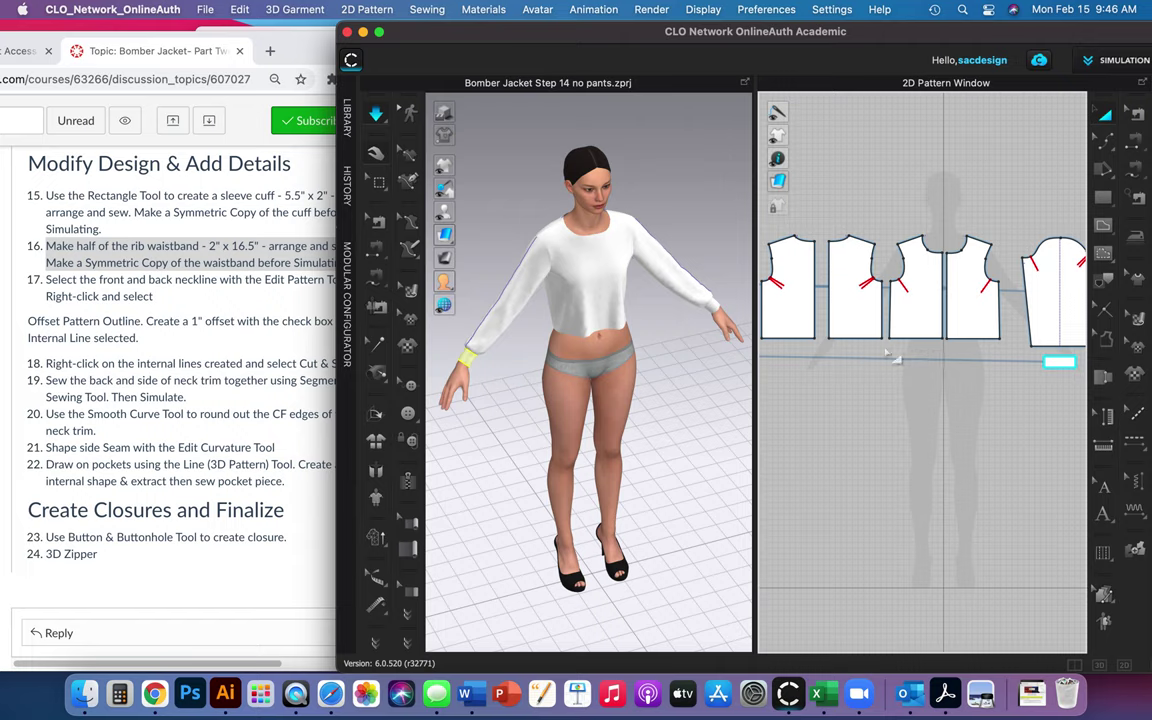
pyautogui.click(1100, 200)
pyautogui.click(1020, 211)
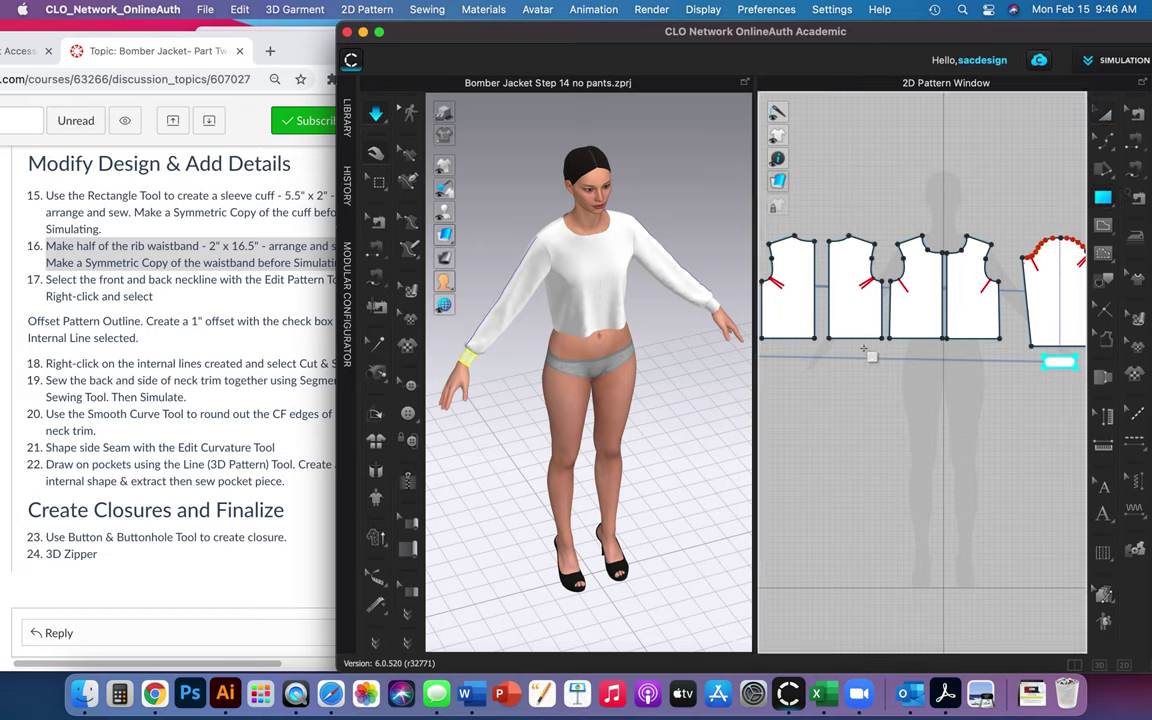
pyautogui.scroll(2, 838, 352)
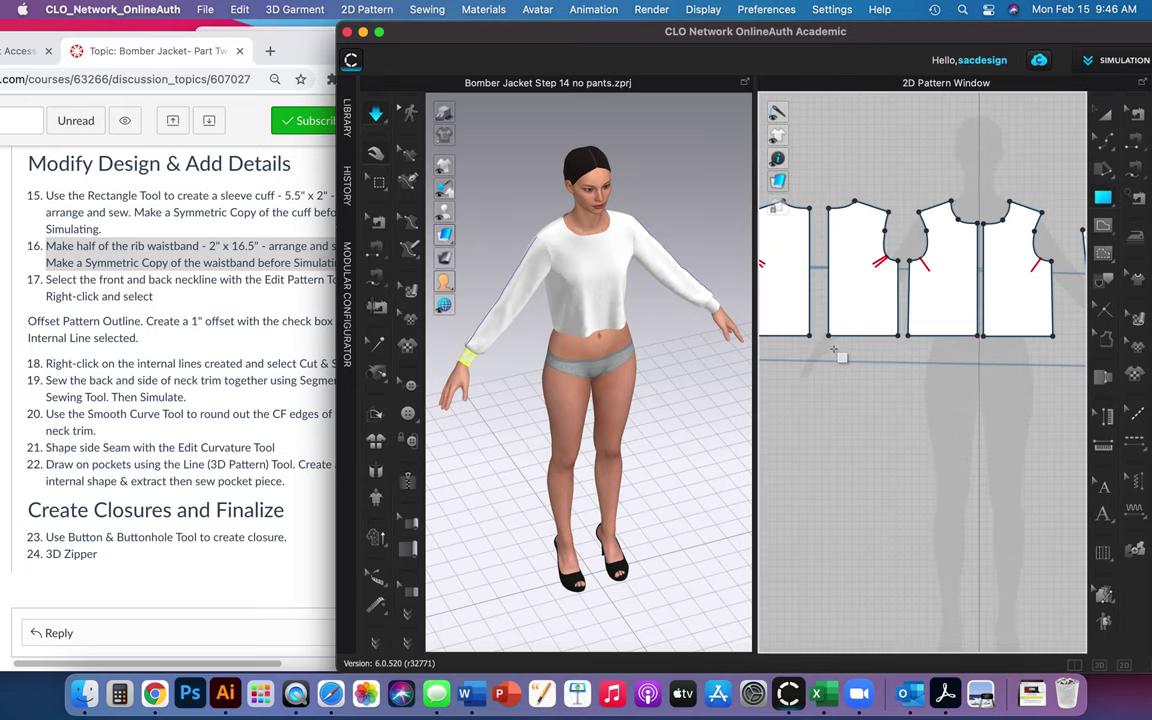
pyautogui.click(834, 352)
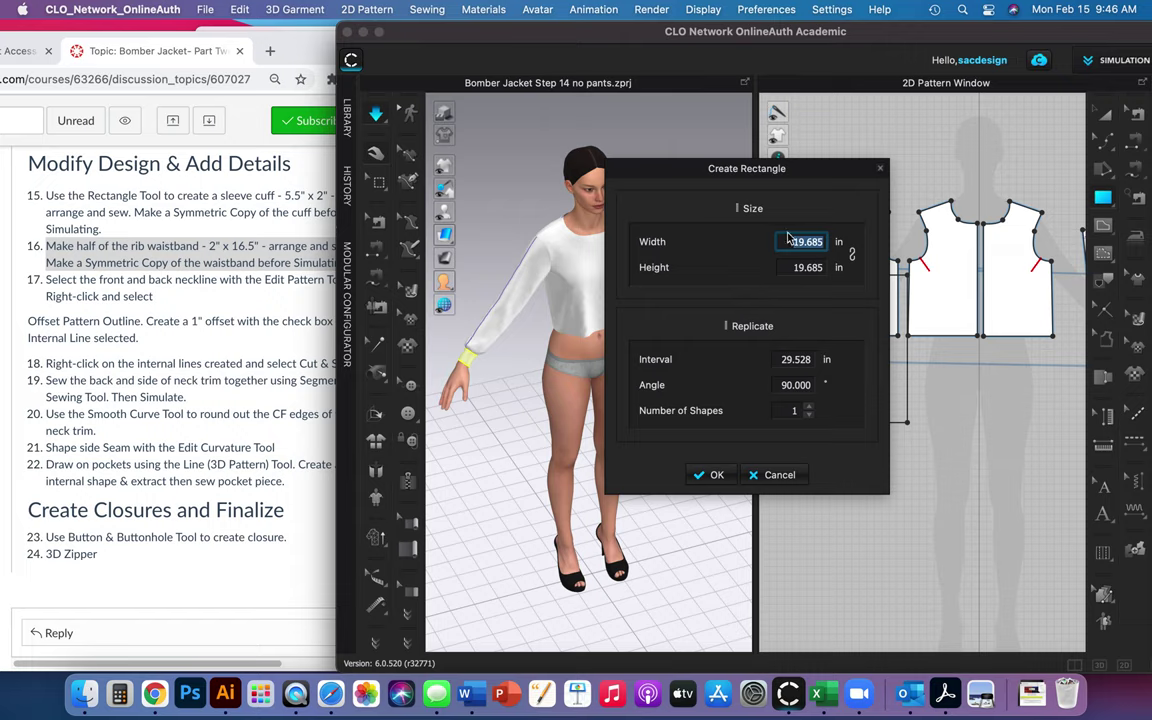
pyautogui.write('1')
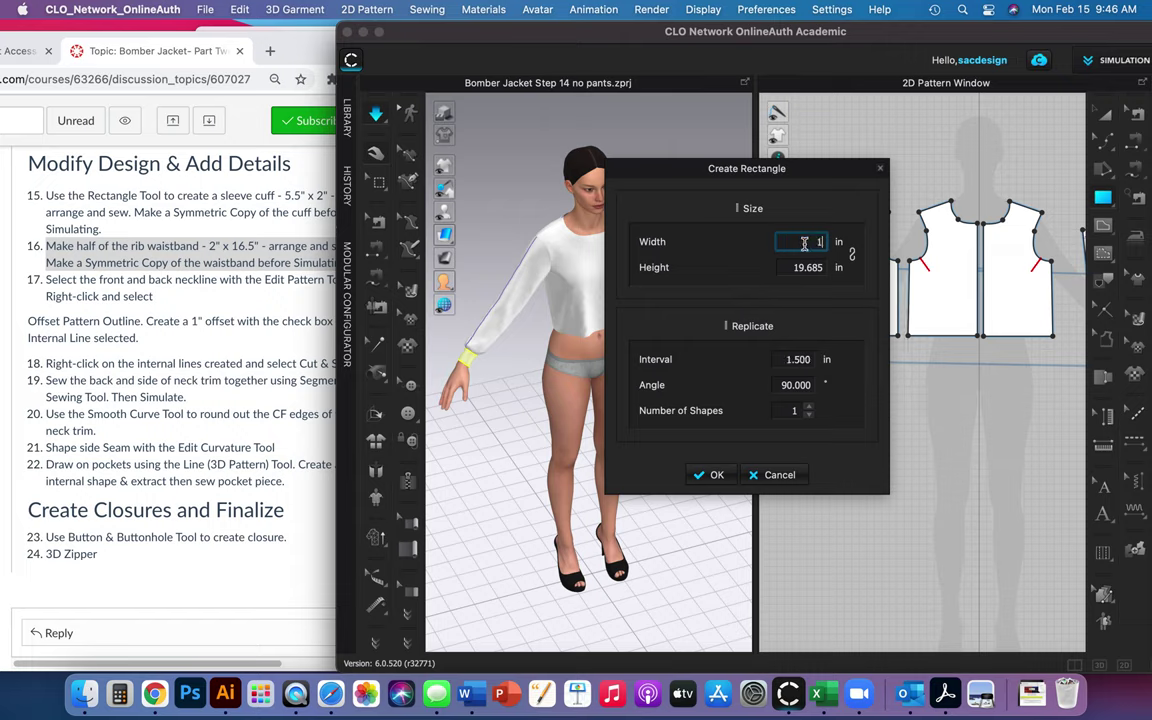
pyautogui.write('6.5')
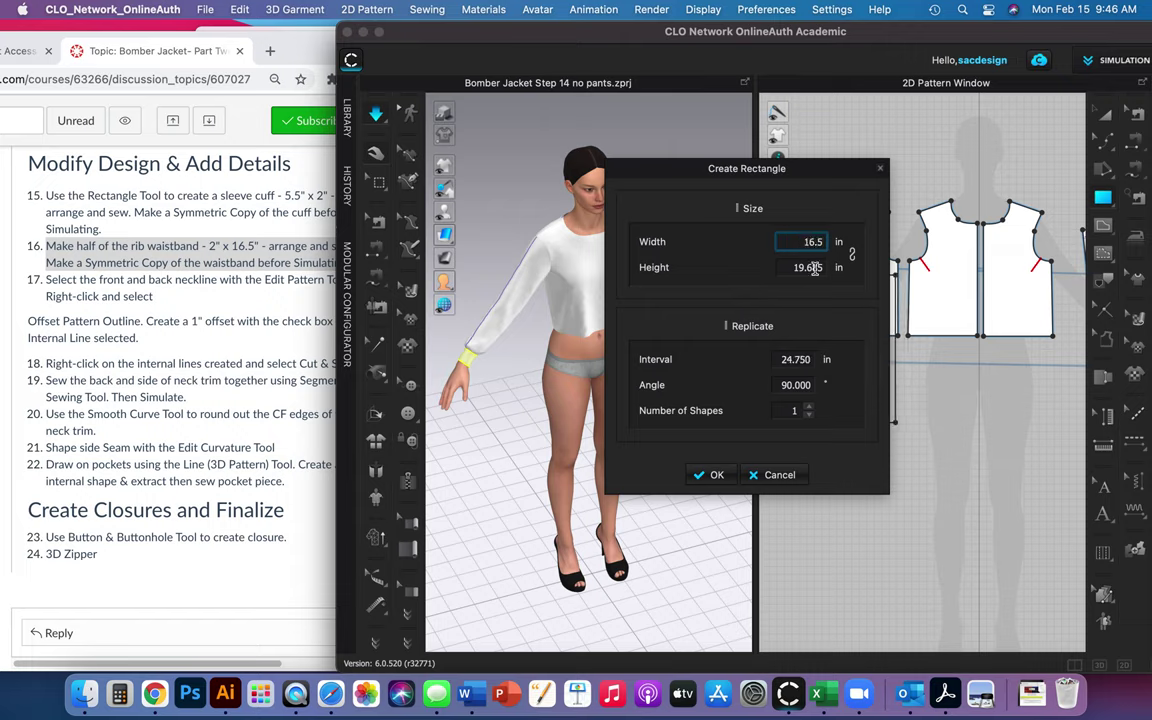
pyautogui.click(815, 267)
pyautogui.press('BackSpace')
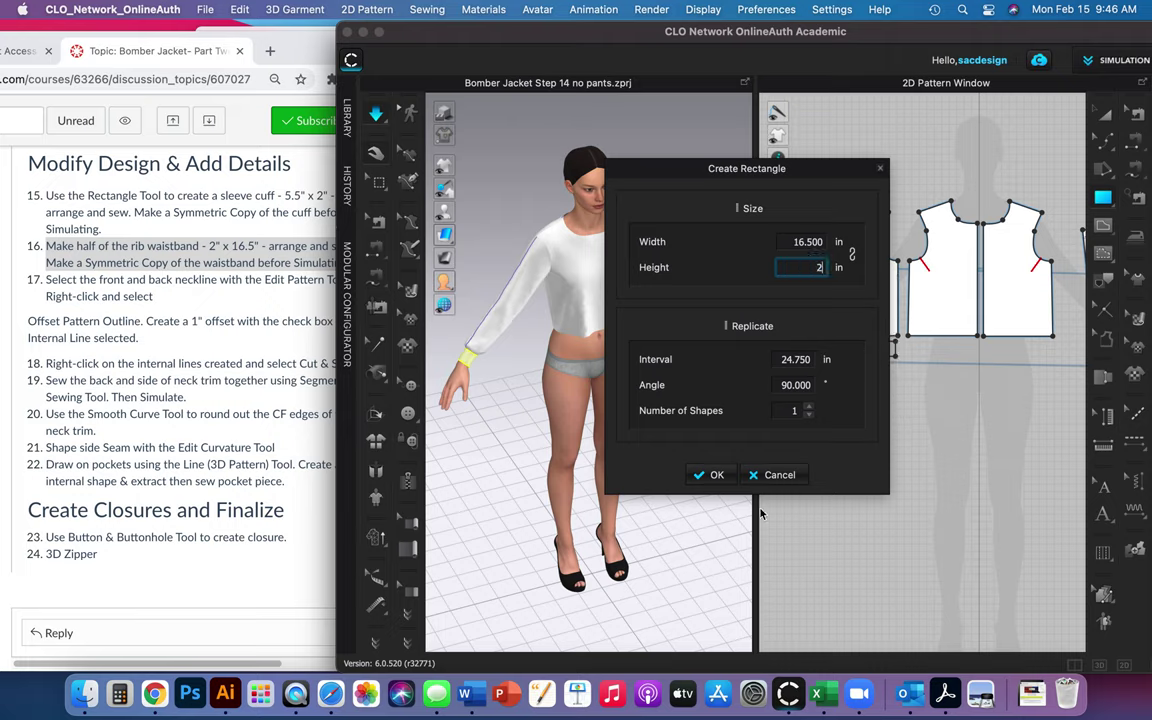
pyautogui.click(697, 476)
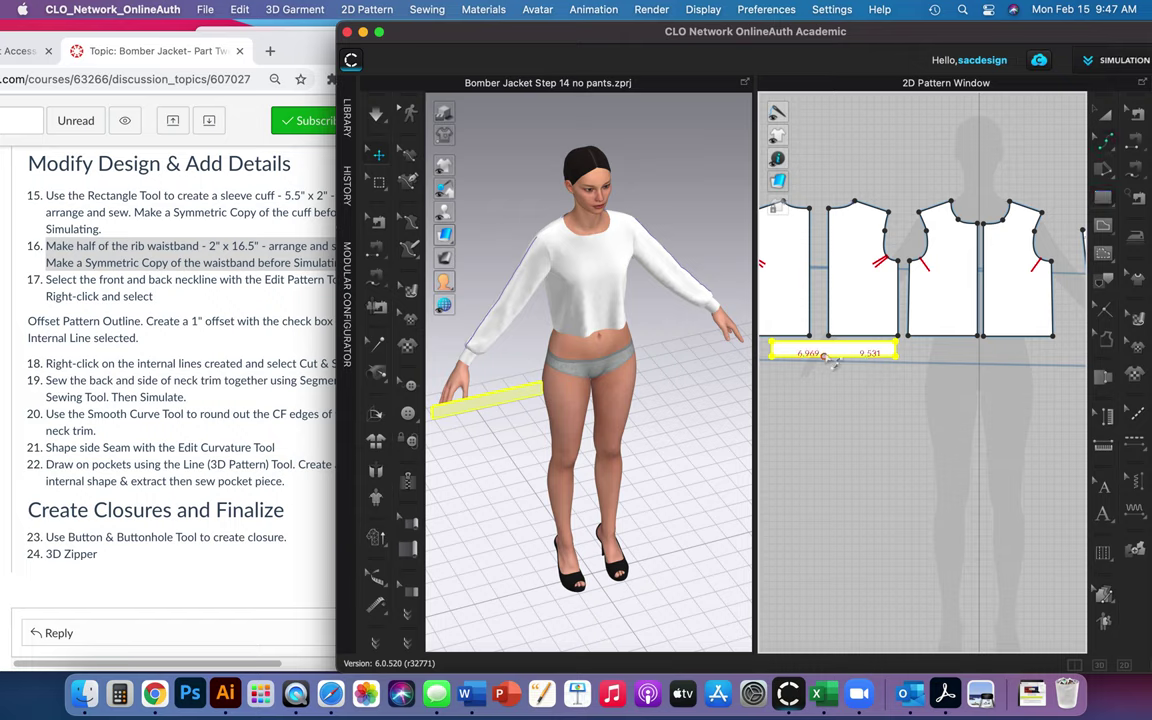
# - Move the waistband rectangle so it is centred beneath the adjacent back and front bodice halves
pyautogui.click(830, 348)
pyautogui.moveTo(830, 348); pyautogui.dragTo(905, 350)
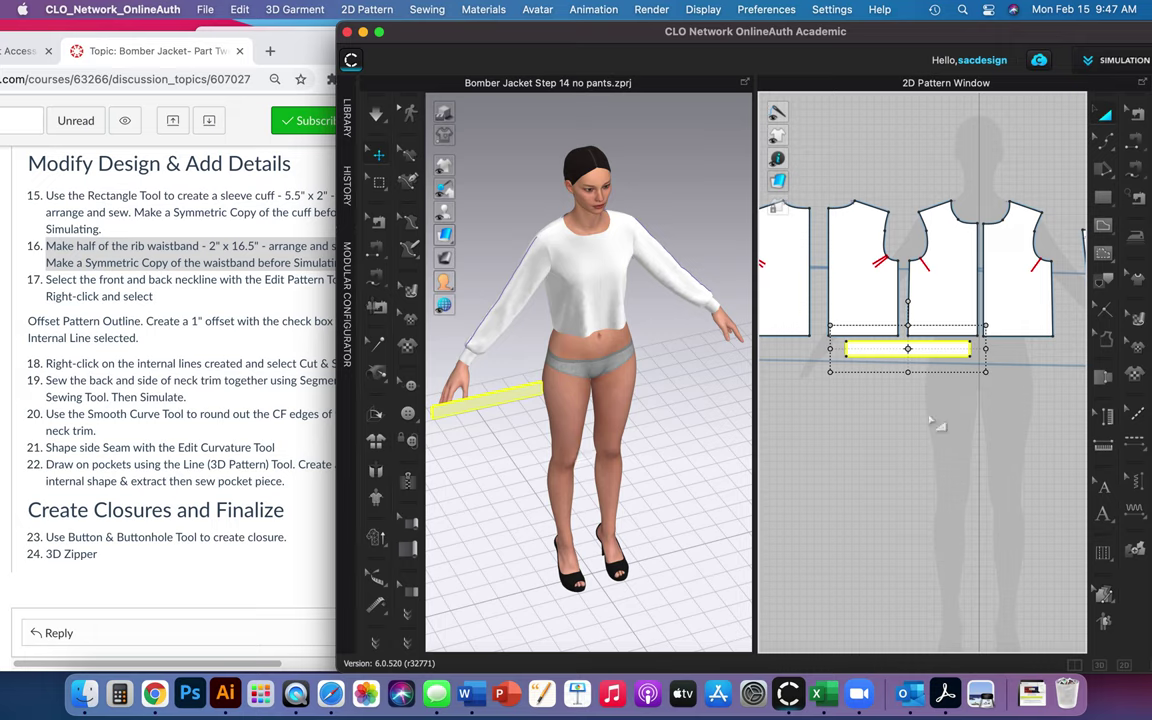
pyautogui.moveTo(956, 359); pyautogui.dragTo(954, 361)
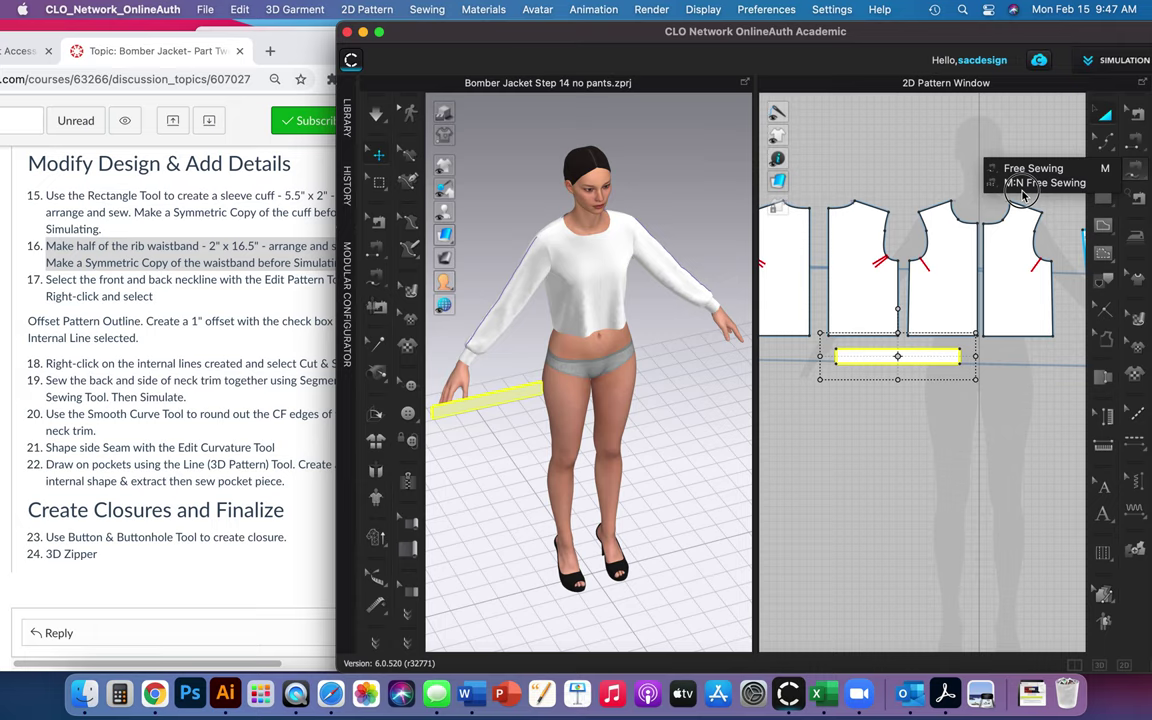
# - Sew the hems of the adjacent back and front bodice halves to the waistband's top edge with M:N Free Sewing
pyautogui.click(1019, 186)
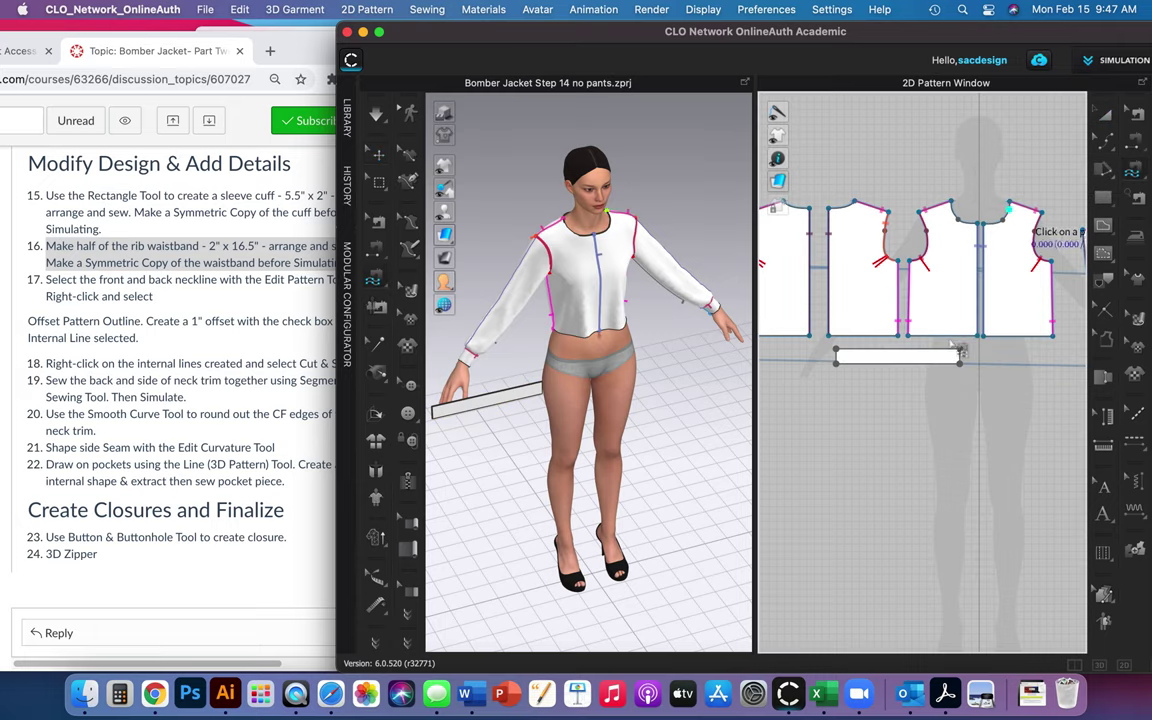
pyautogui.click(834, 340)
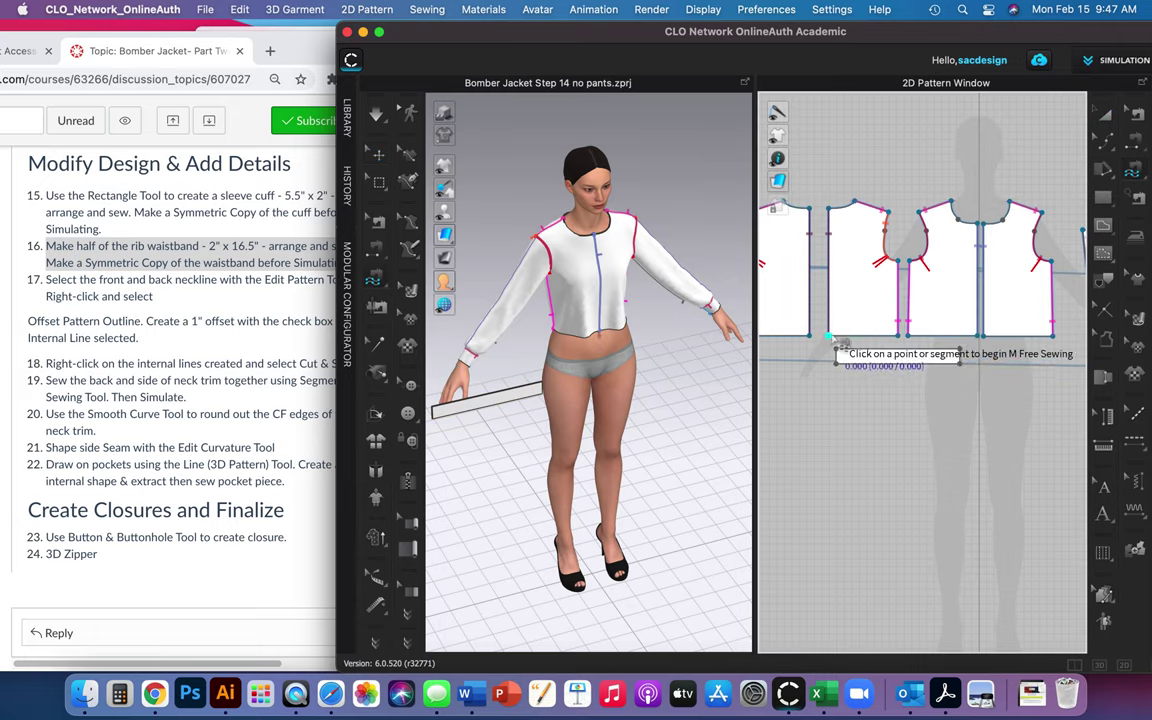
pyautogui.click(907, 340)
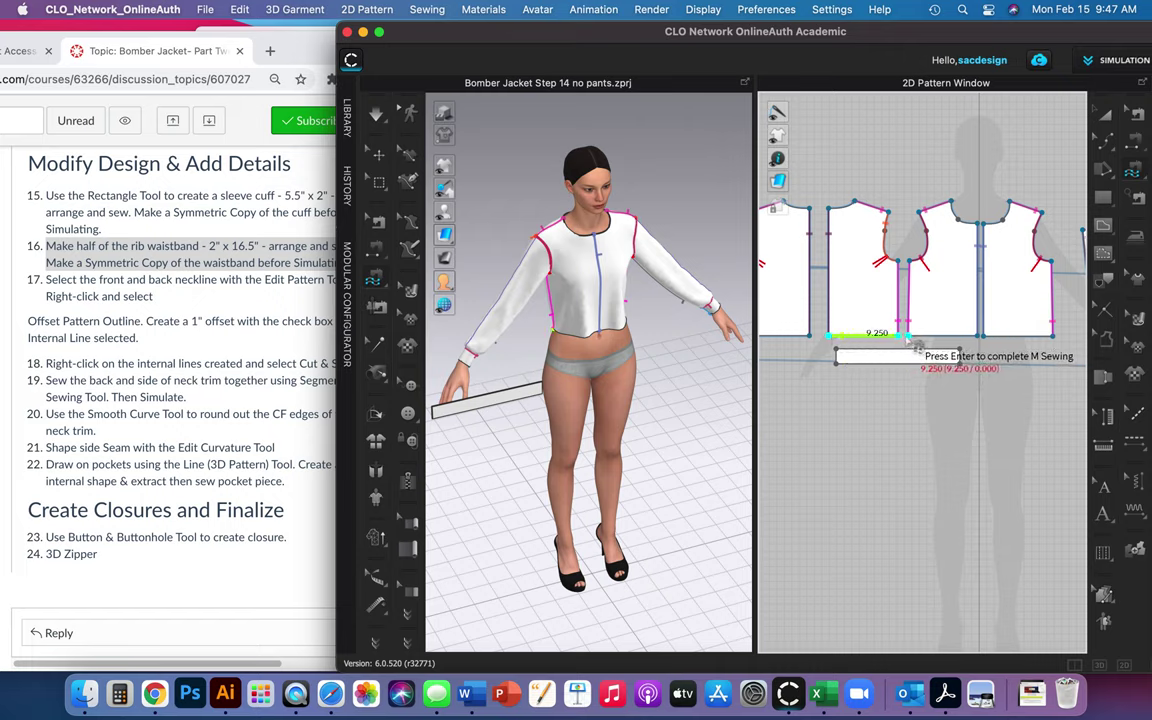
pyautogui.click(988, 344)
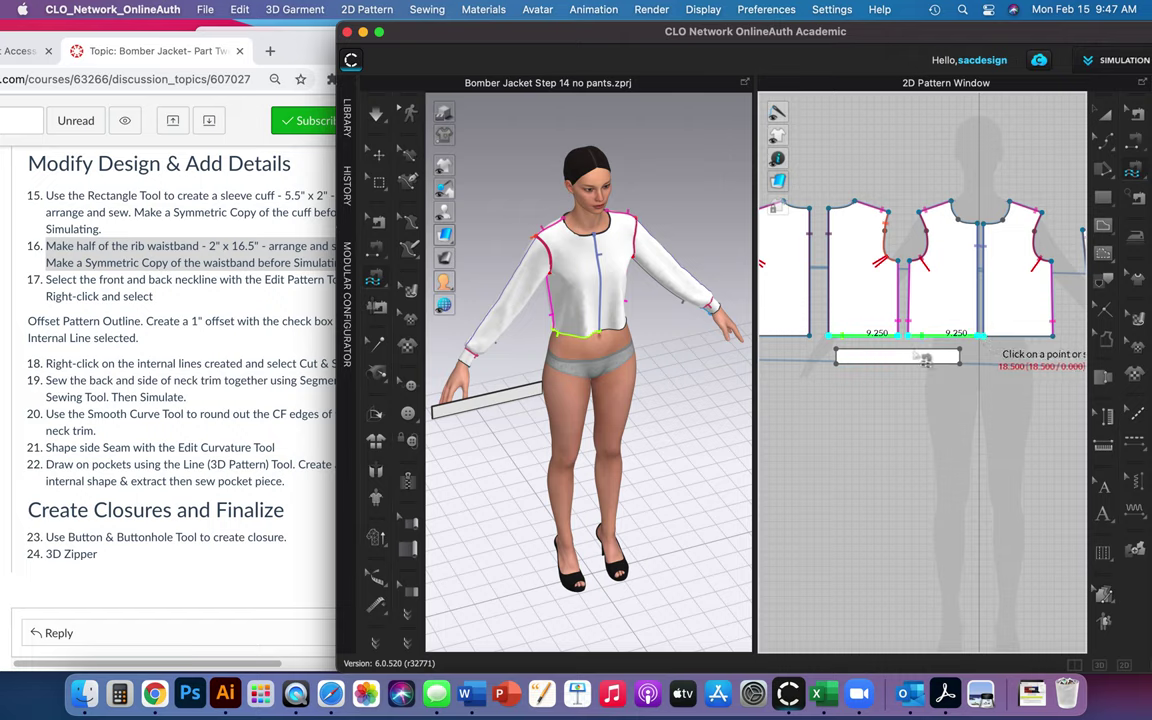
pyautogui.press('Return')
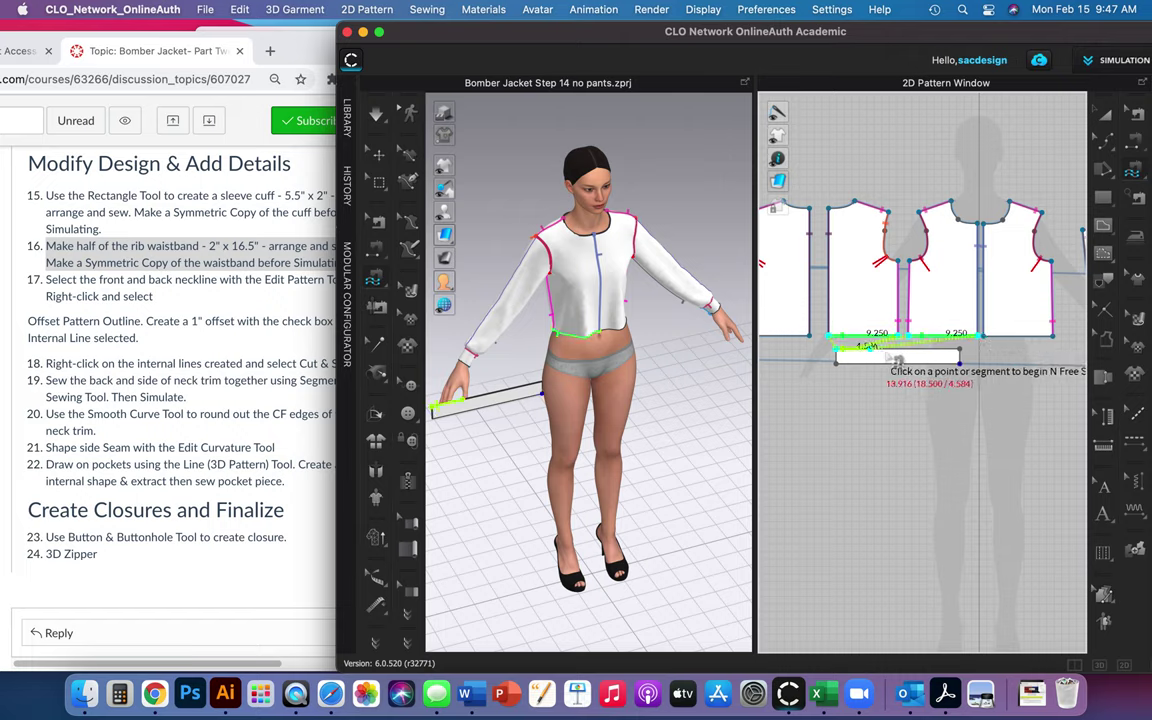
pyautogui.click(846, 356)
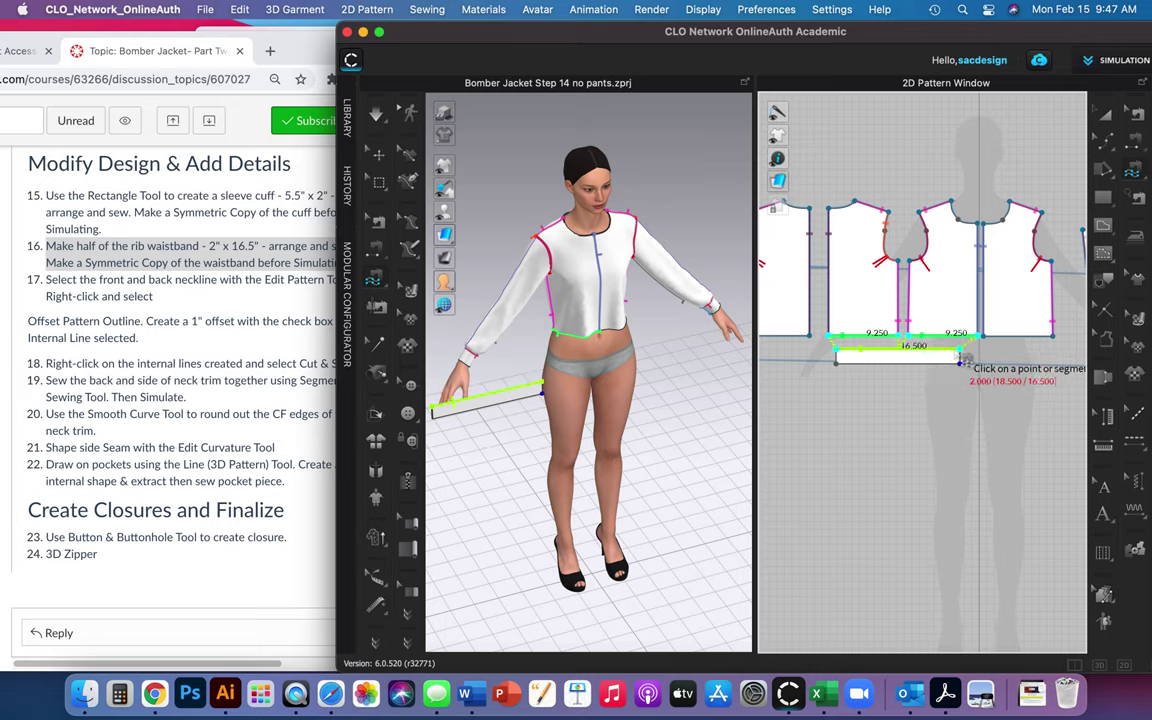
pyautogui.click(965, 361)
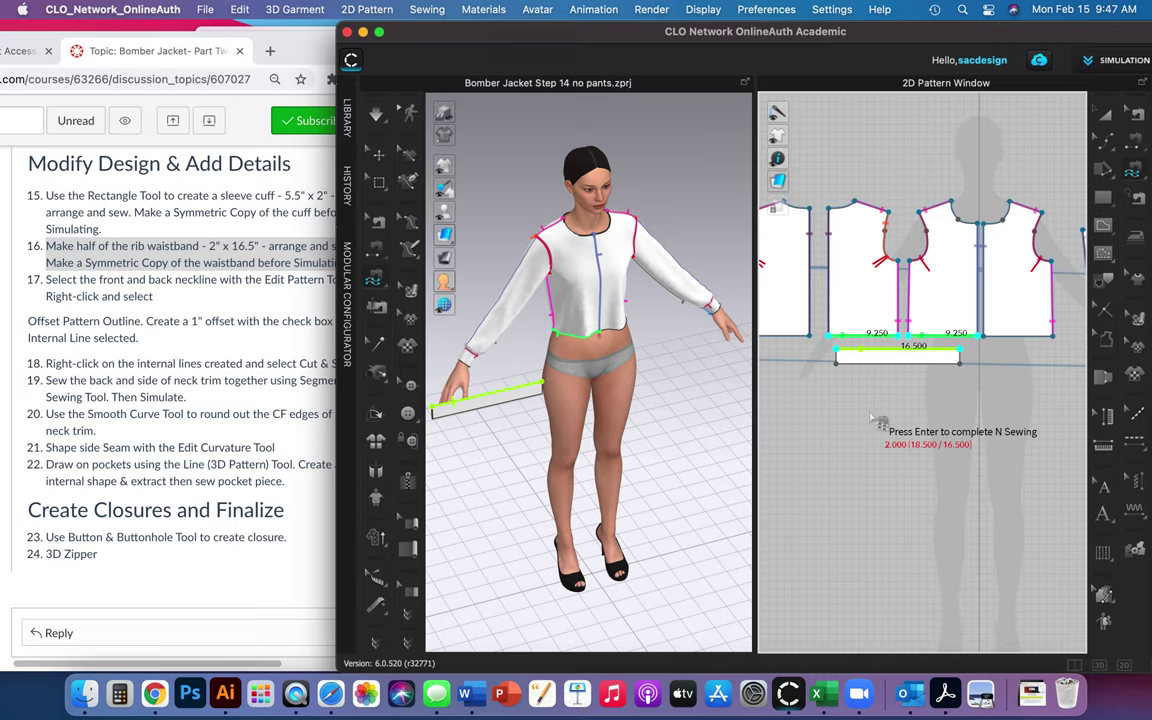
pyautogui.press('Return')
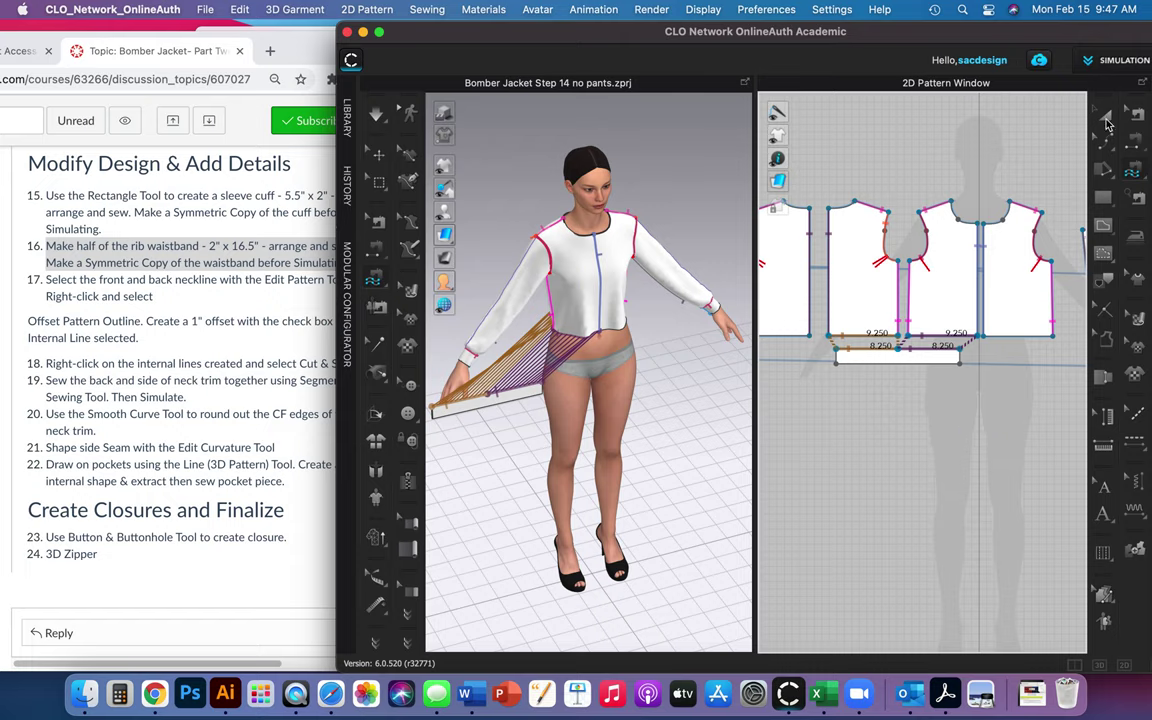
# - Make a symmetric copy of the waistband piece and place it level with the original beneath the other front half
pyautogui.press('z')
pyautogui.click(882, 353)
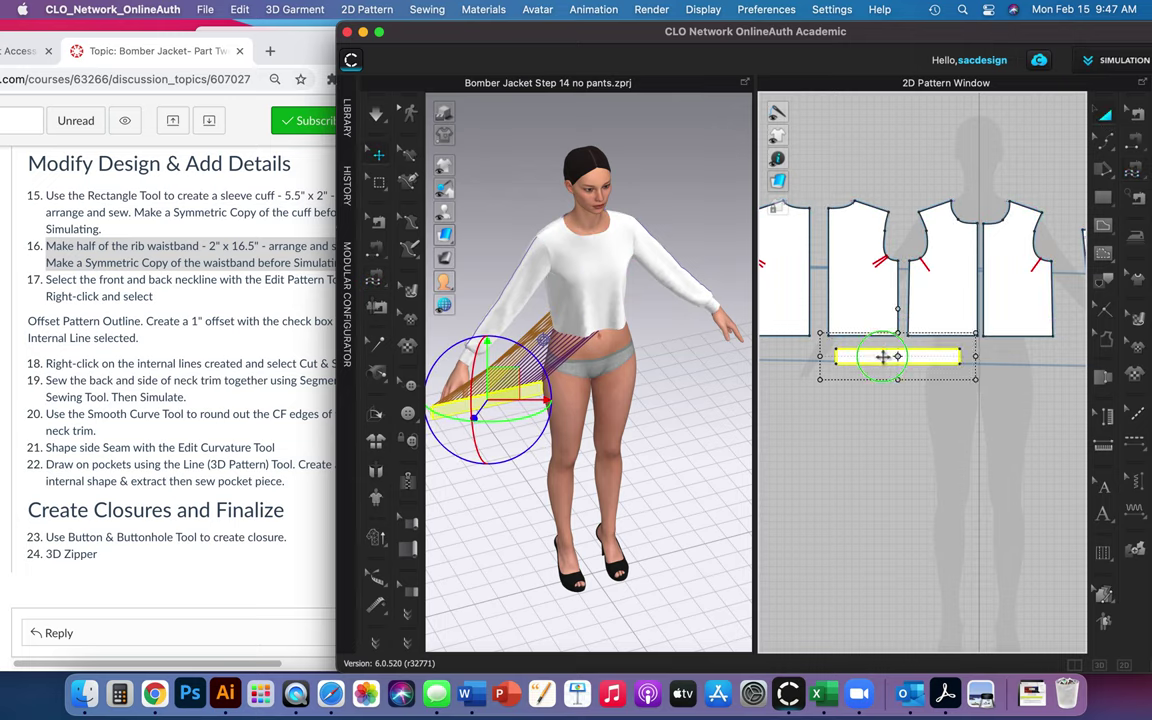
pyautogui.rightClick(882, 355)
pyautogui.click(905, 169)
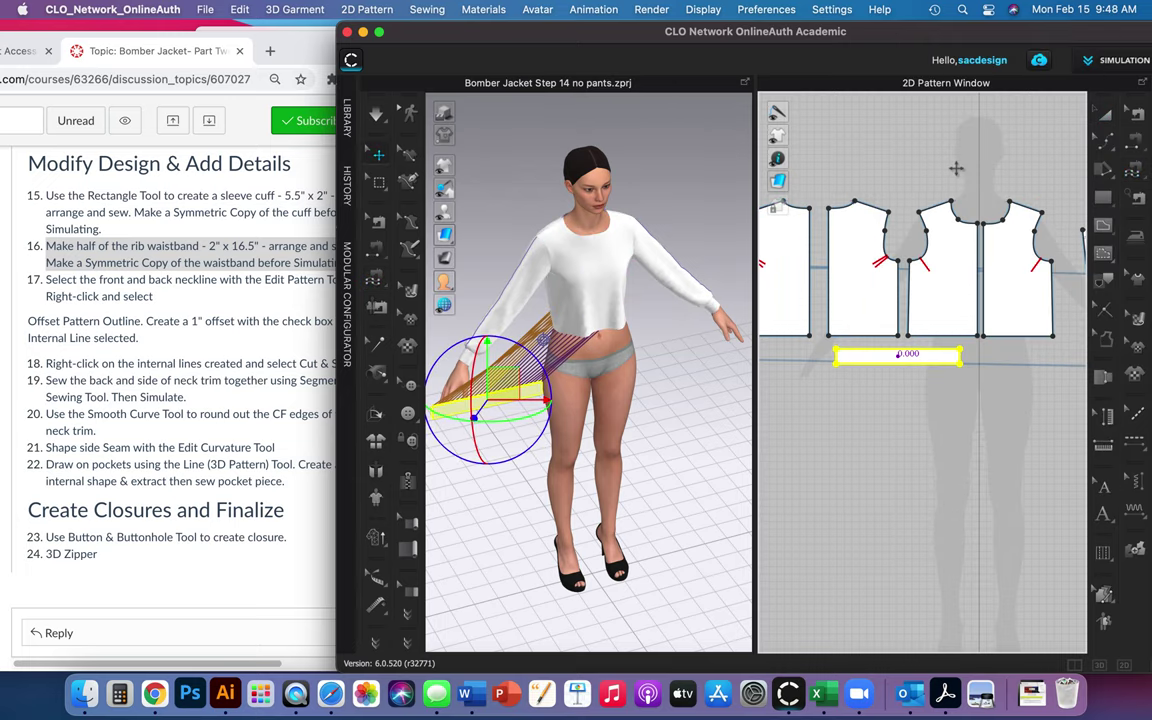
pyautogui.click(1053, 358)
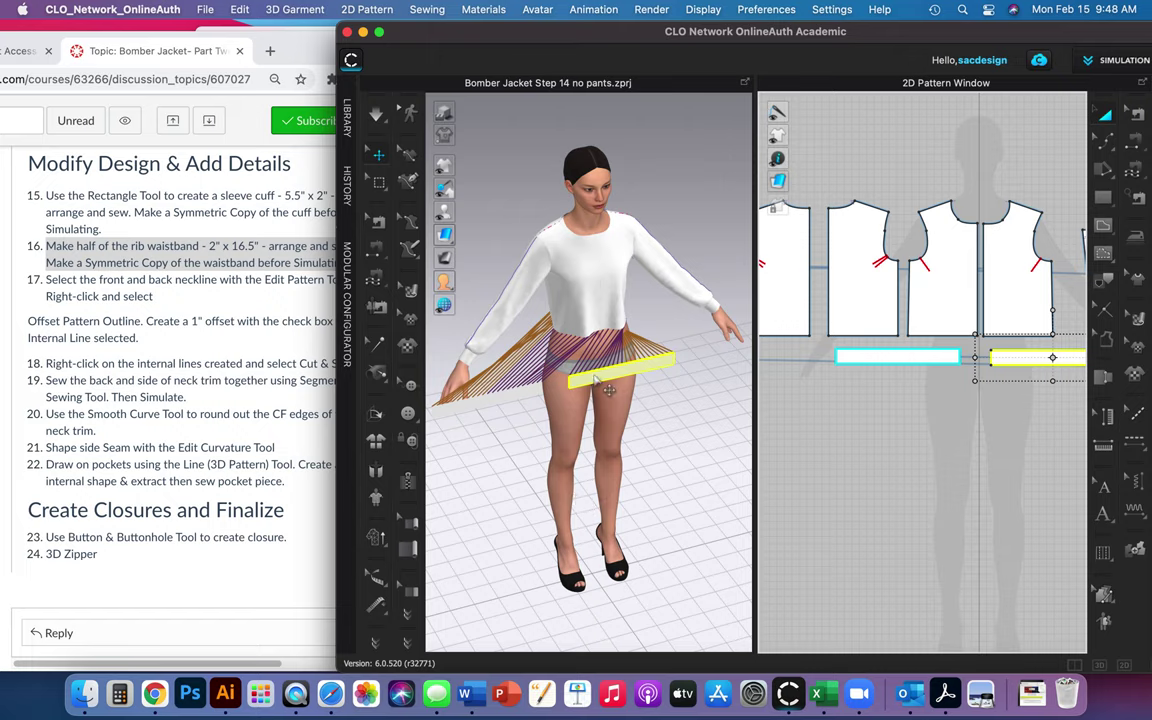
pyautogui.click(536, 390)
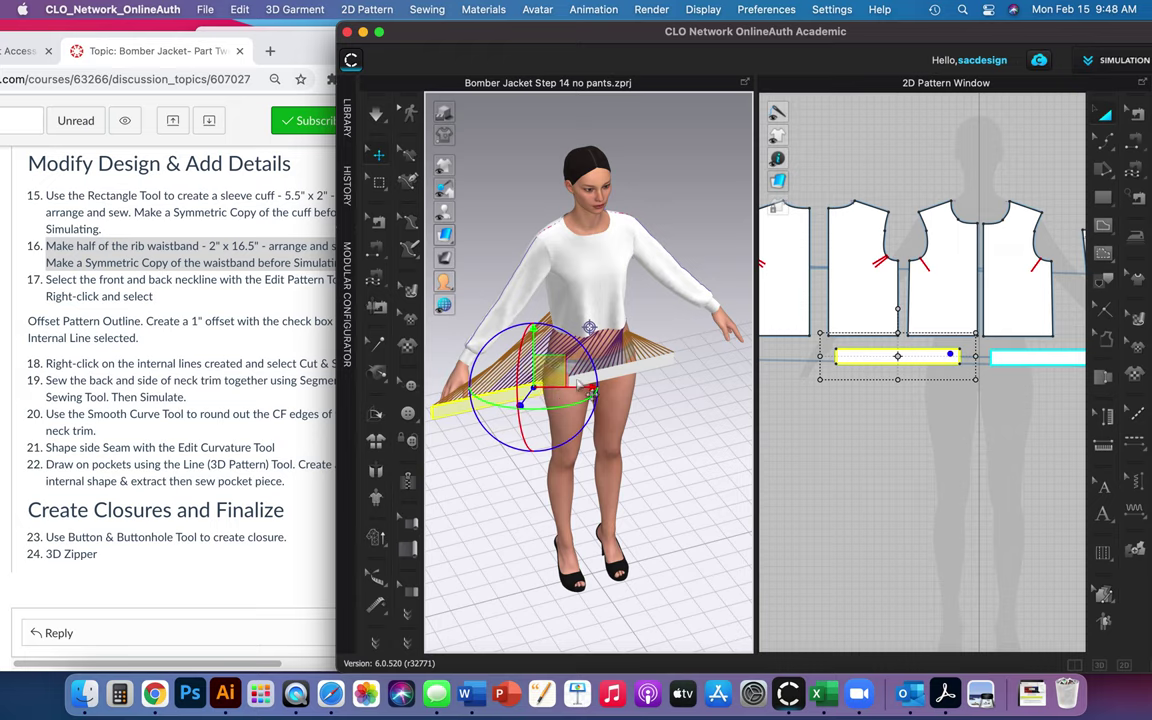
pyautogui.click(530, 352)
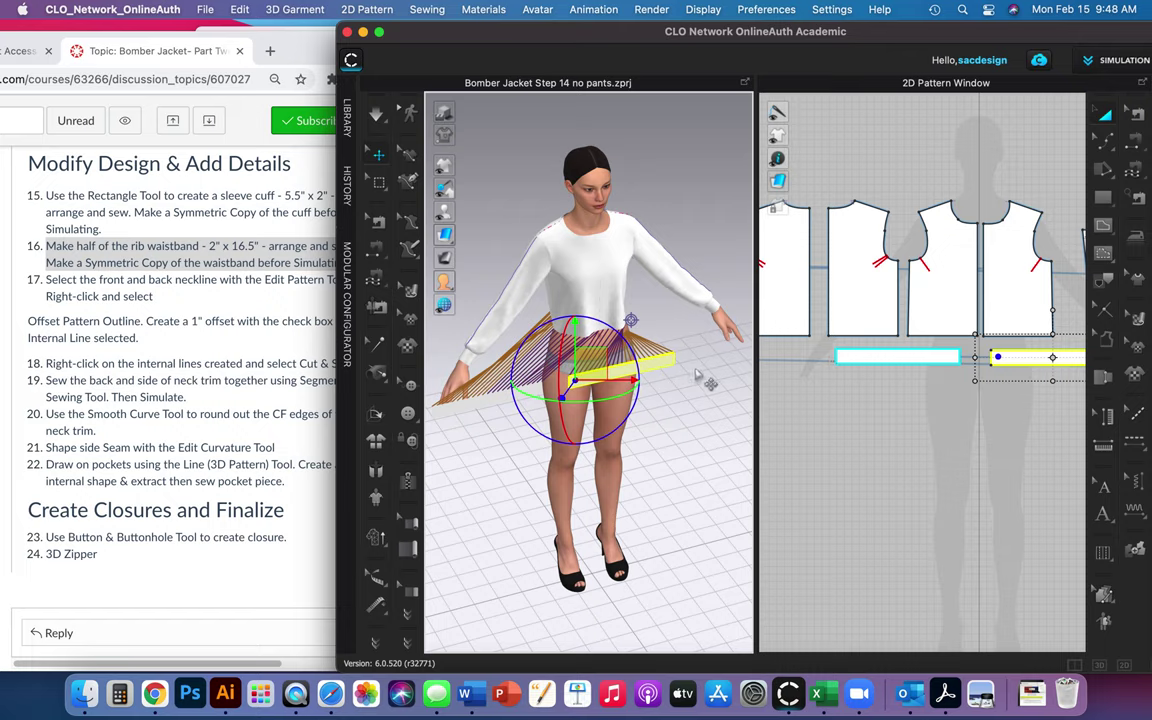
pyautogui.click(700, 396)
pyautogui.click(533, 388)
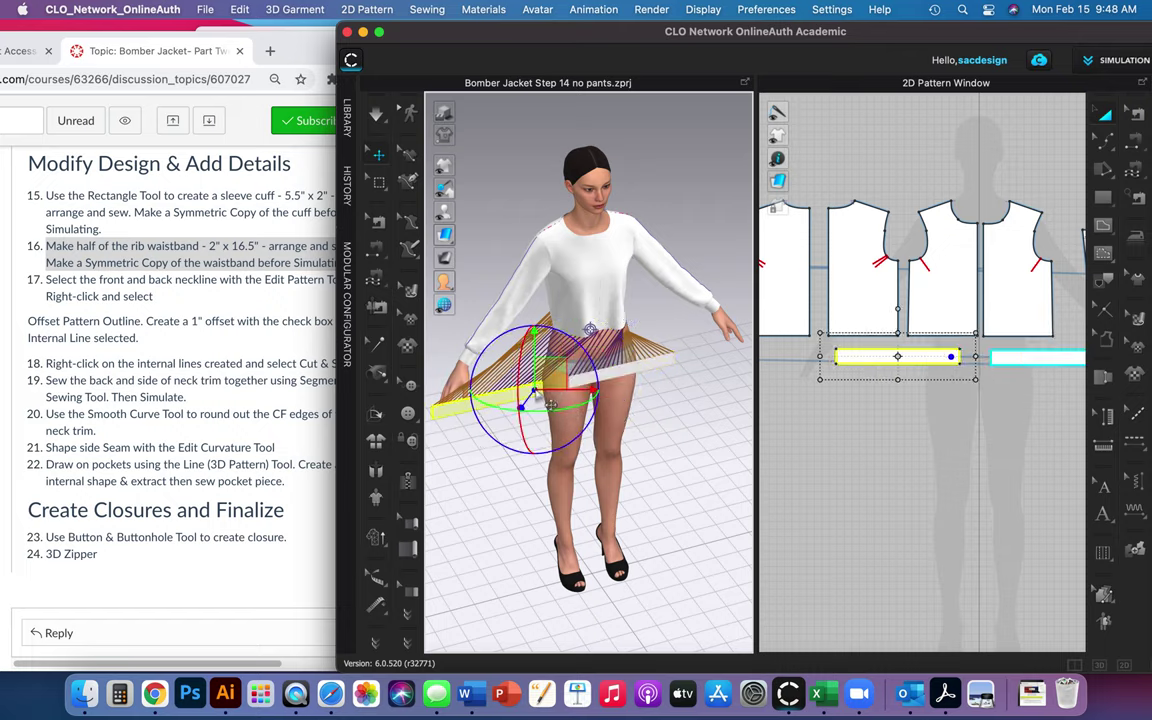
pyautogui.click(679, 397)
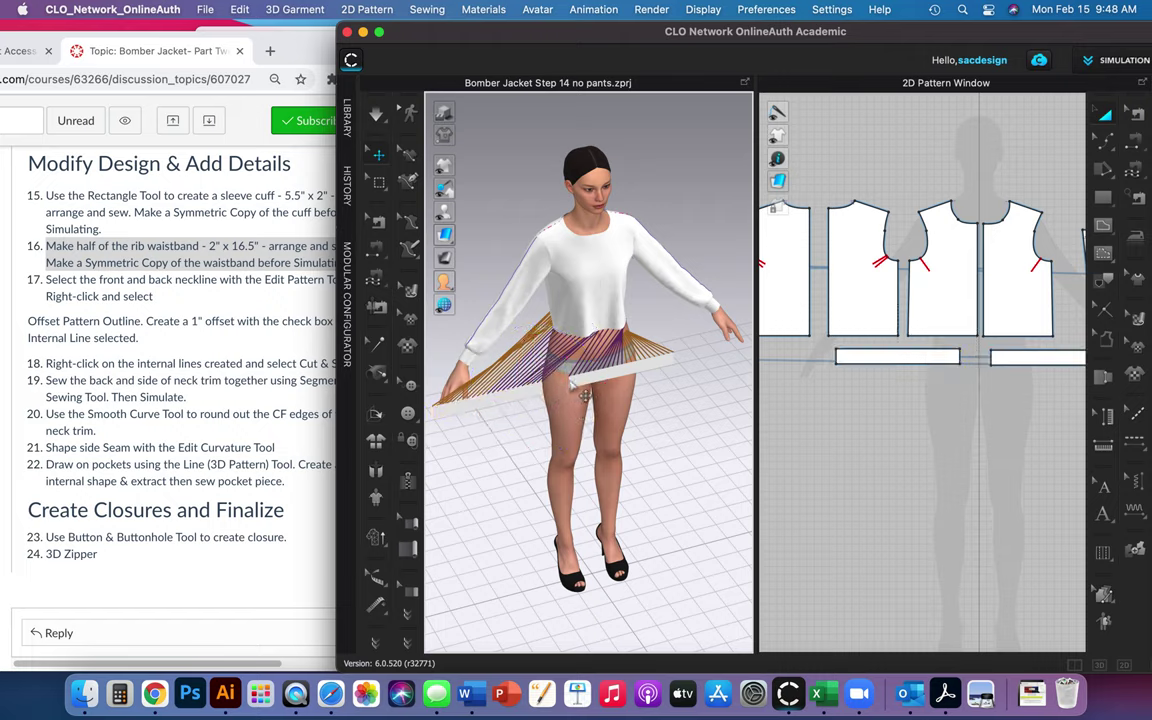
pyautogui.click(568, 381)
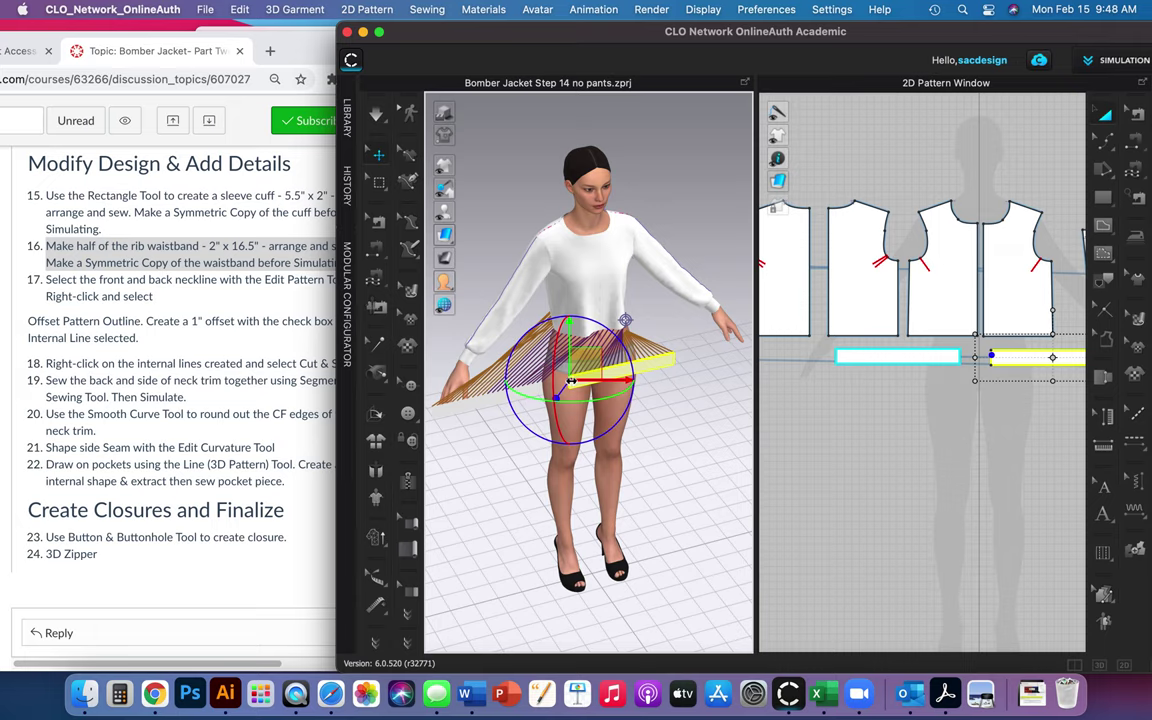
pyautogui.click(1005, 411)
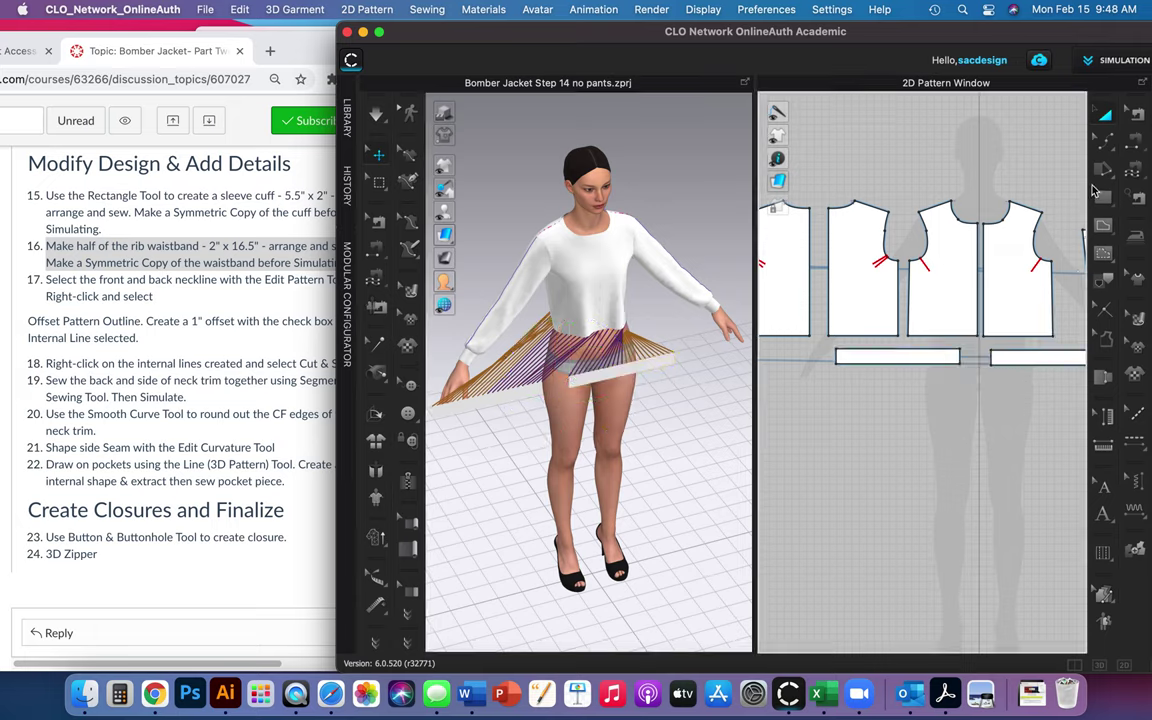
# - Sew the inner and outer short ends of the two waistband halves together with Segment Sewing to form a closed band
pyautogui.click(1133, 141)
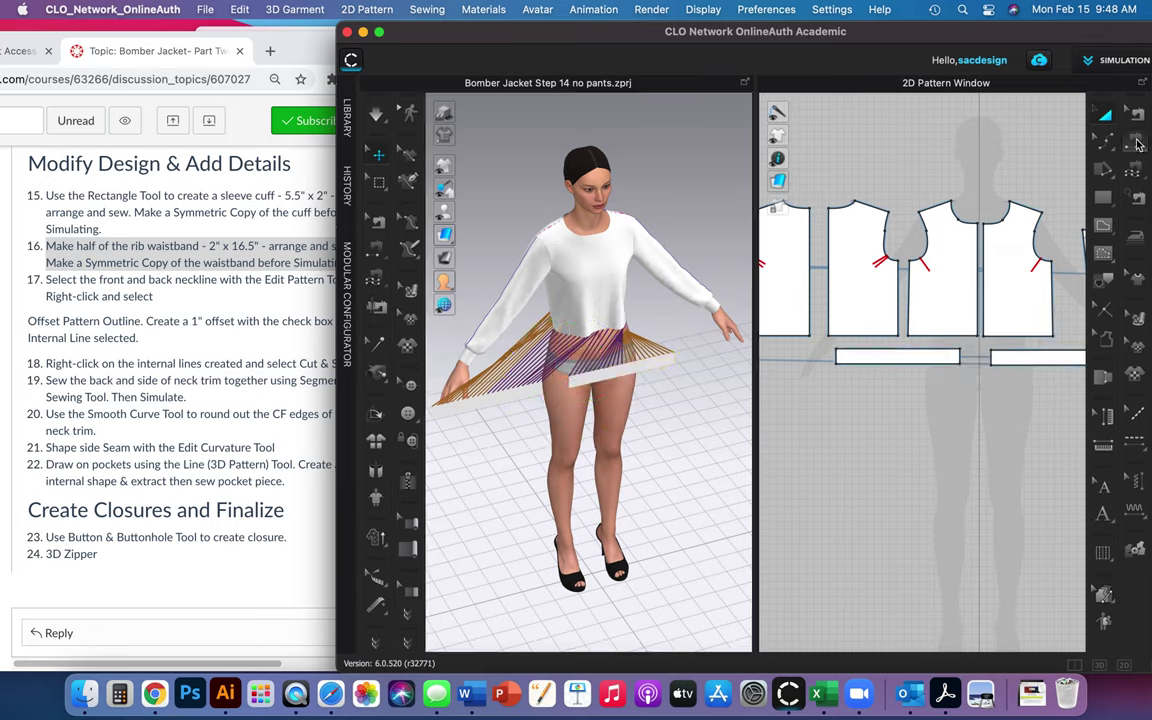
pyautogui.click(963, 360)
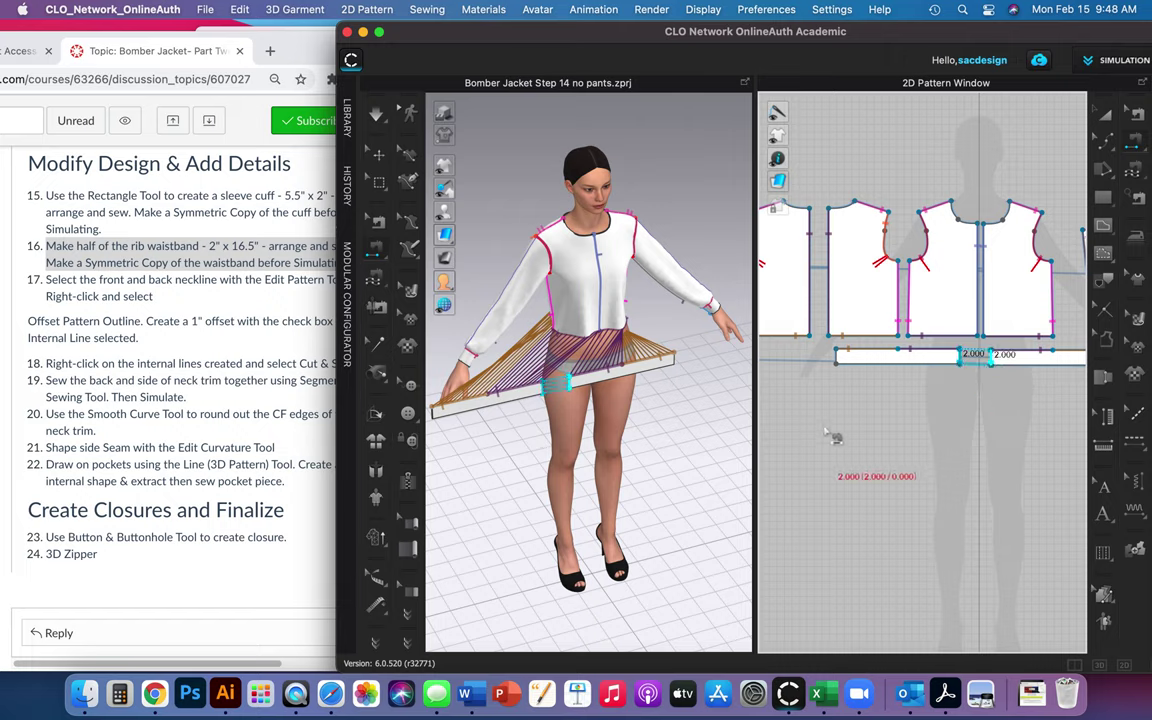
pyautogui.click(834, 357)
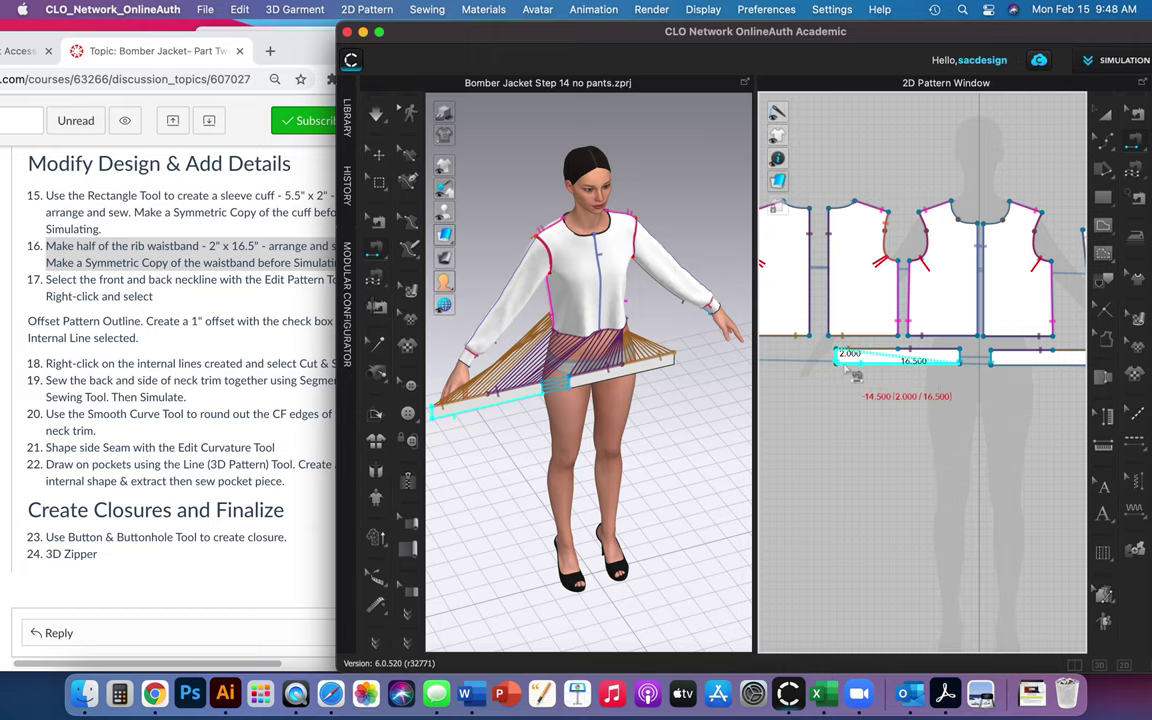
pyautogui.moveTo(1034, 386); pyautogui.dragTo(824, 404, button='middle')
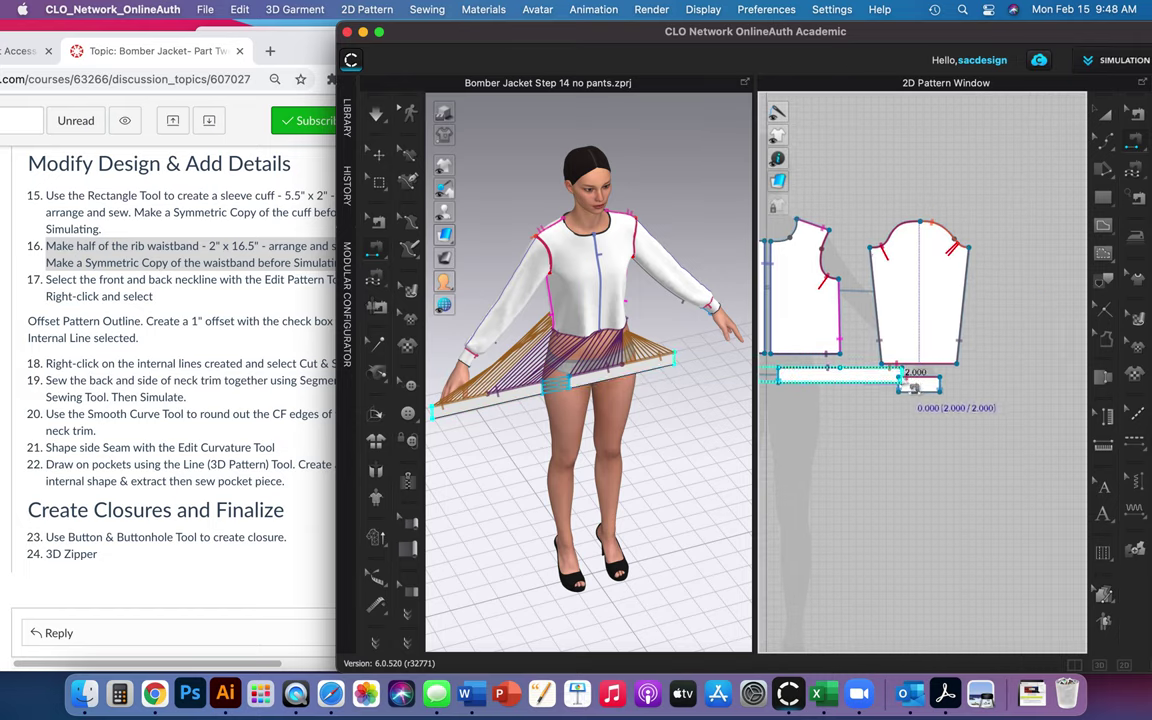
pyautogui.click(912, 387)
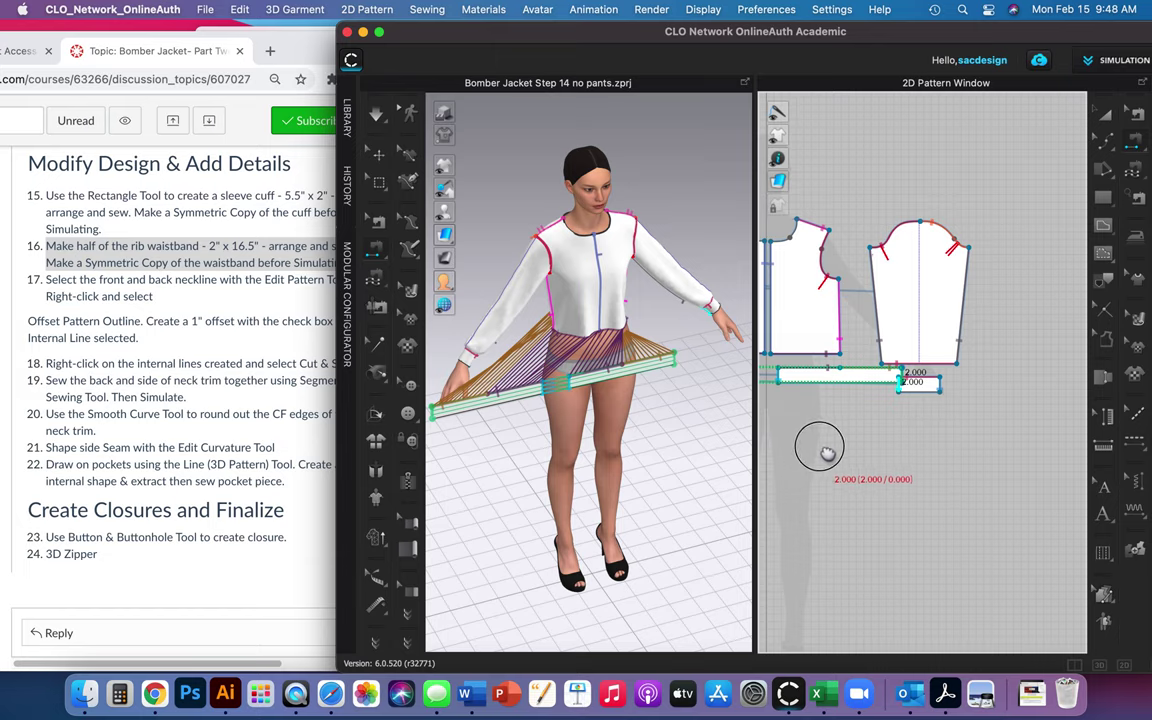
pyautogui.scroll(3, 900, 445)
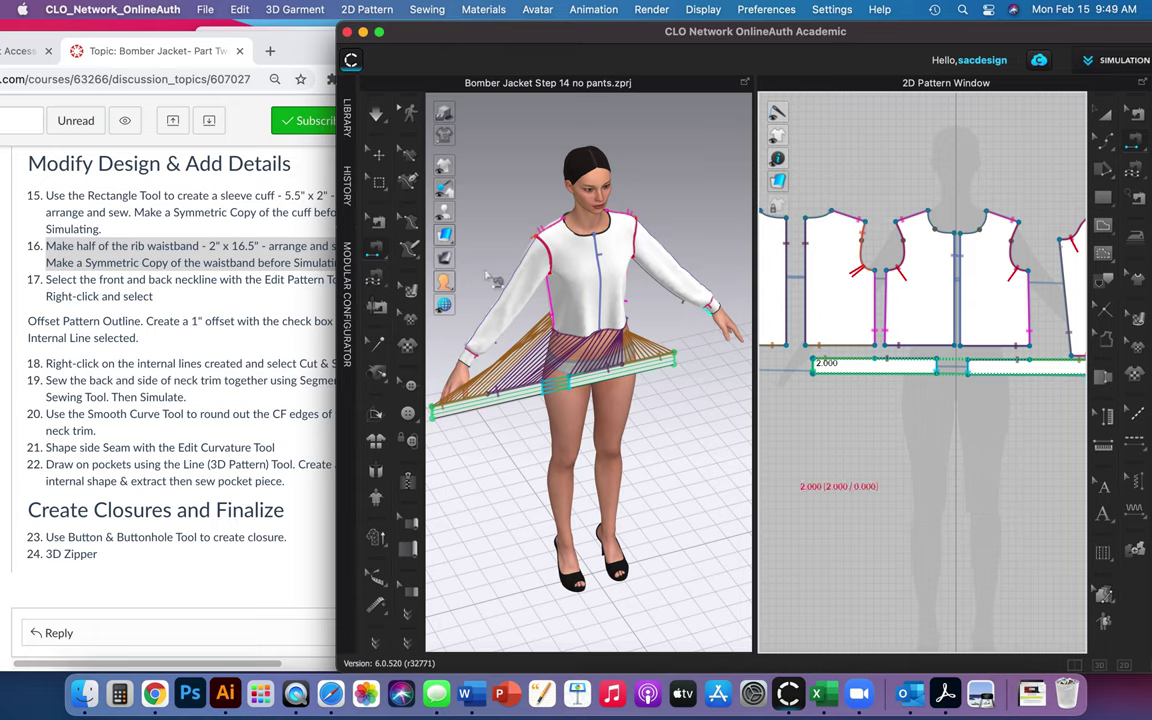
# - Try simulating the sewn waistband from its flat position in front of the avatar, and undo the simulation
pyautogui.hotkey('shift', 'f')
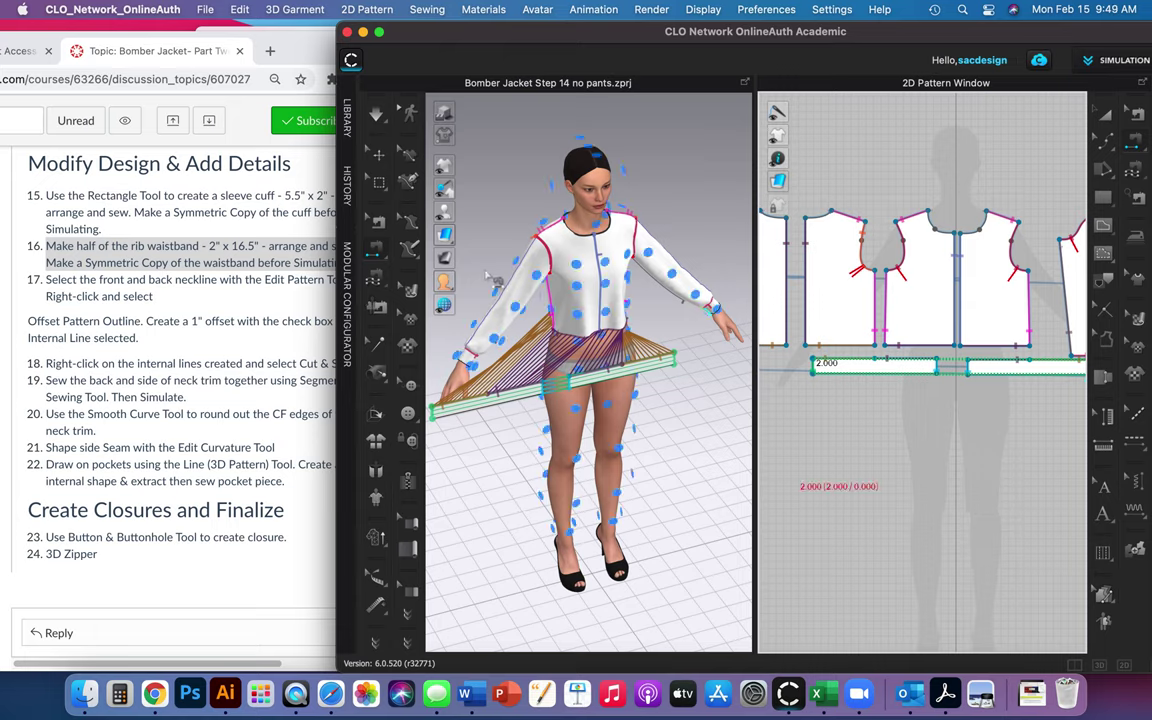
pyautogui.click(375, 115)
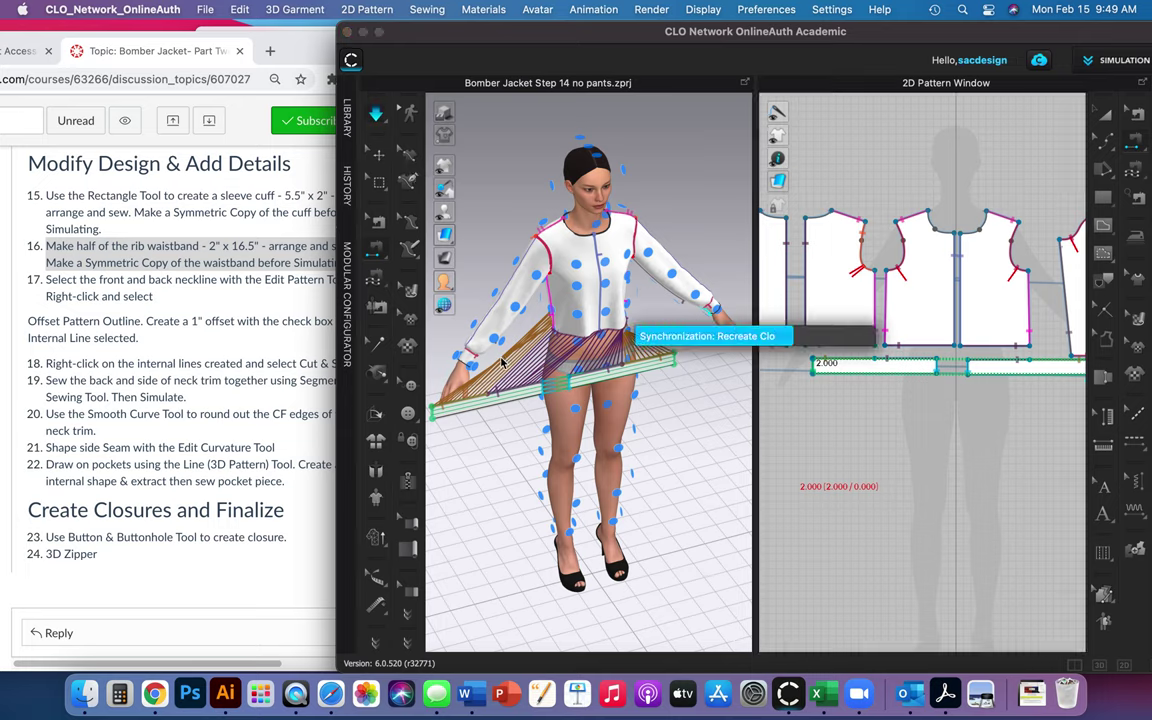
pyautogui.click(377, 112)
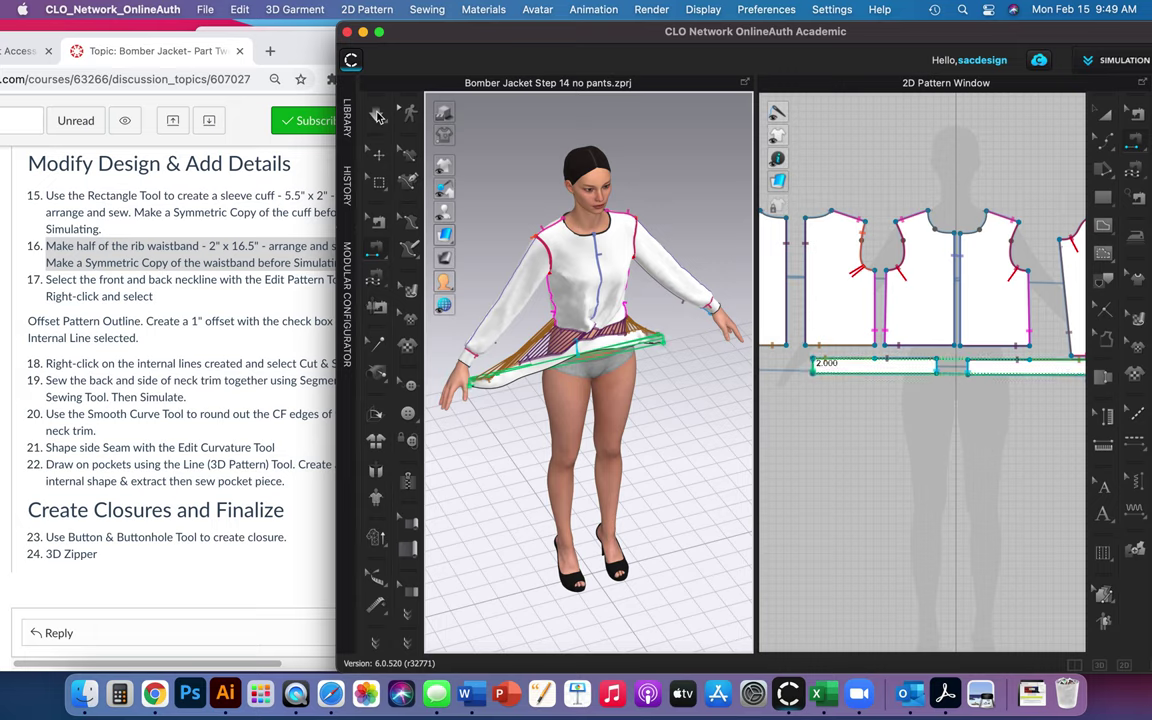
pyautogui.press('super+z')
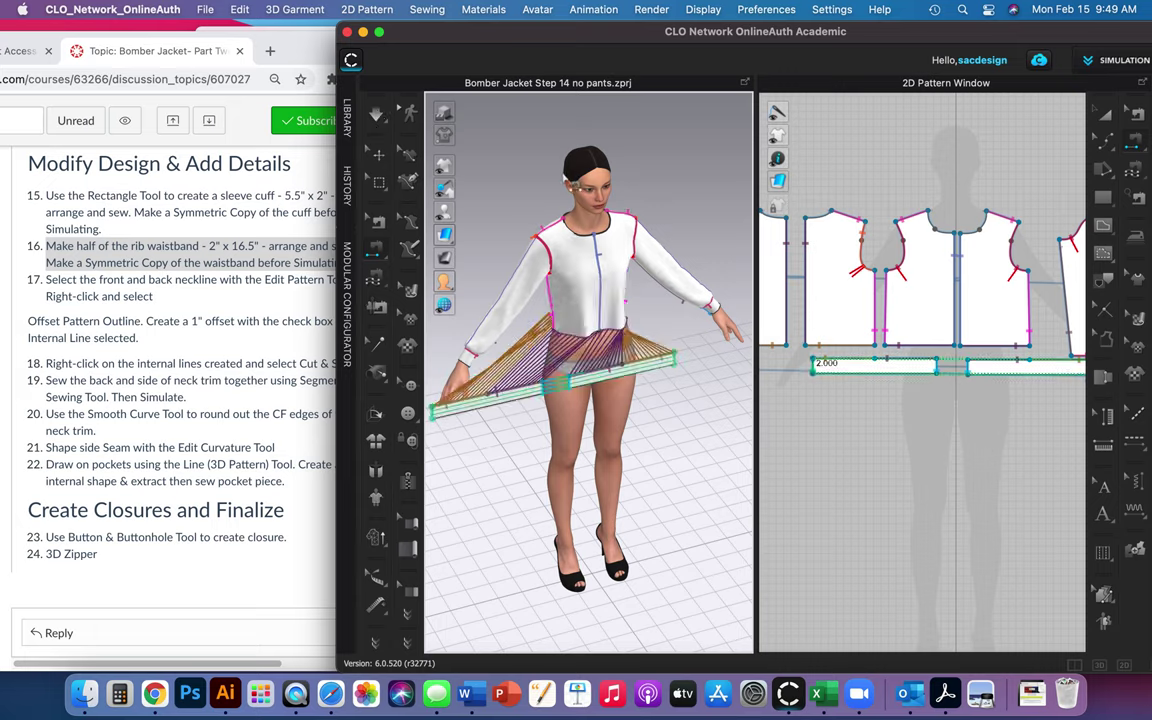
# - Wrap the waistband halves around the avatar by assigning the original half to the arrangement point at the side of the waist
pyautogui.click(379, 156)
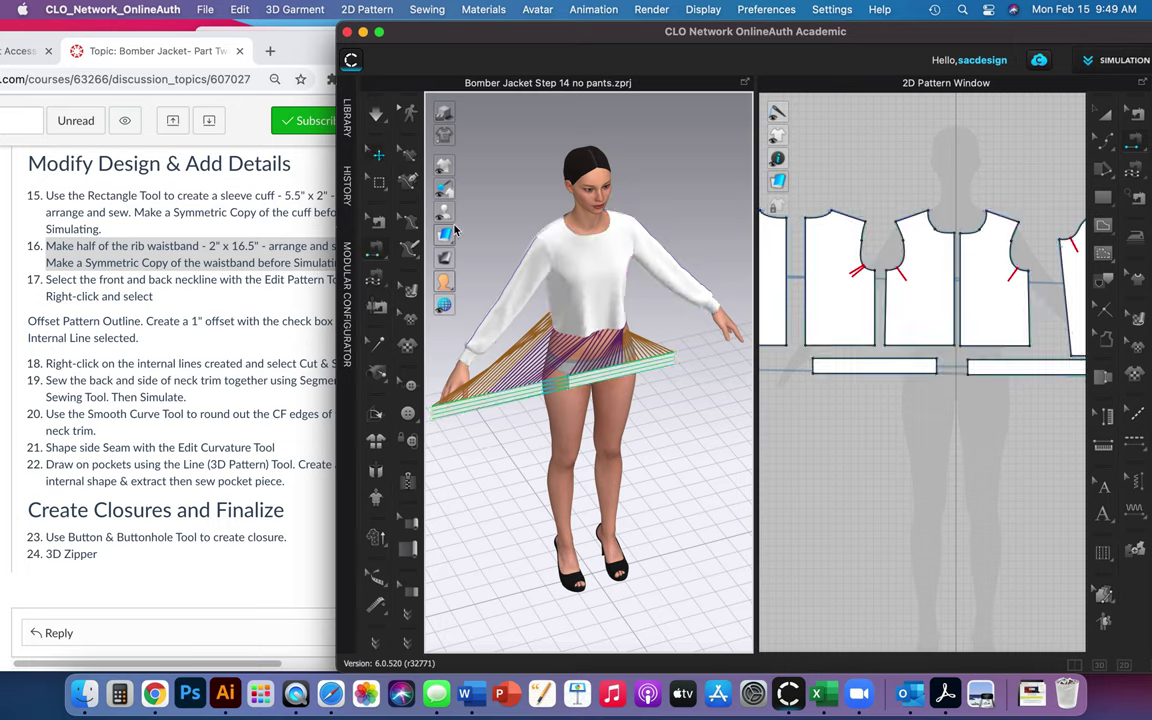
pyautogui.click(507, 388)
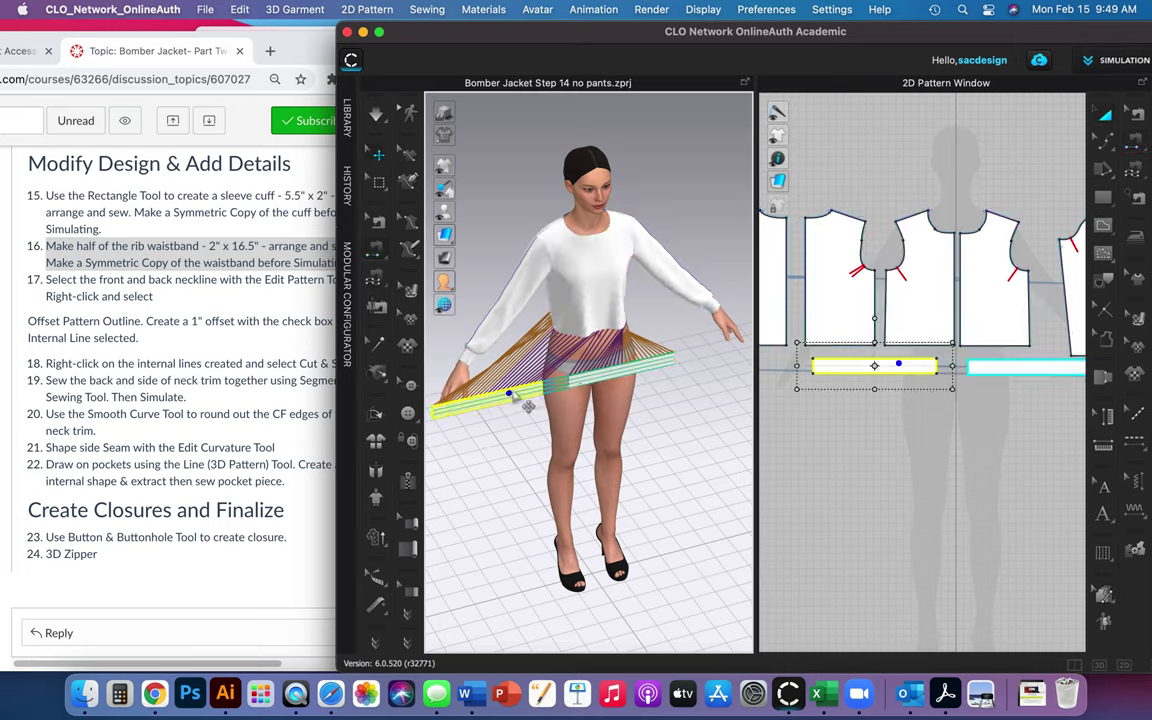
pyautogui.hotkey('shift', 'f')
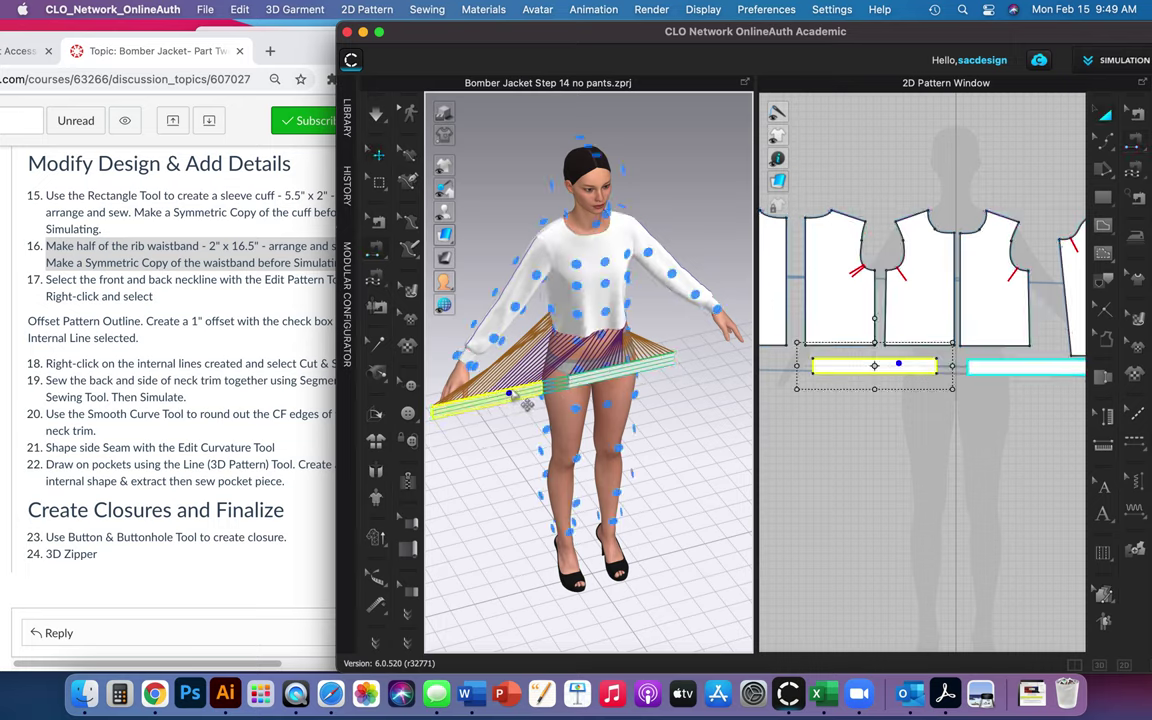
pyautogui.press('4')
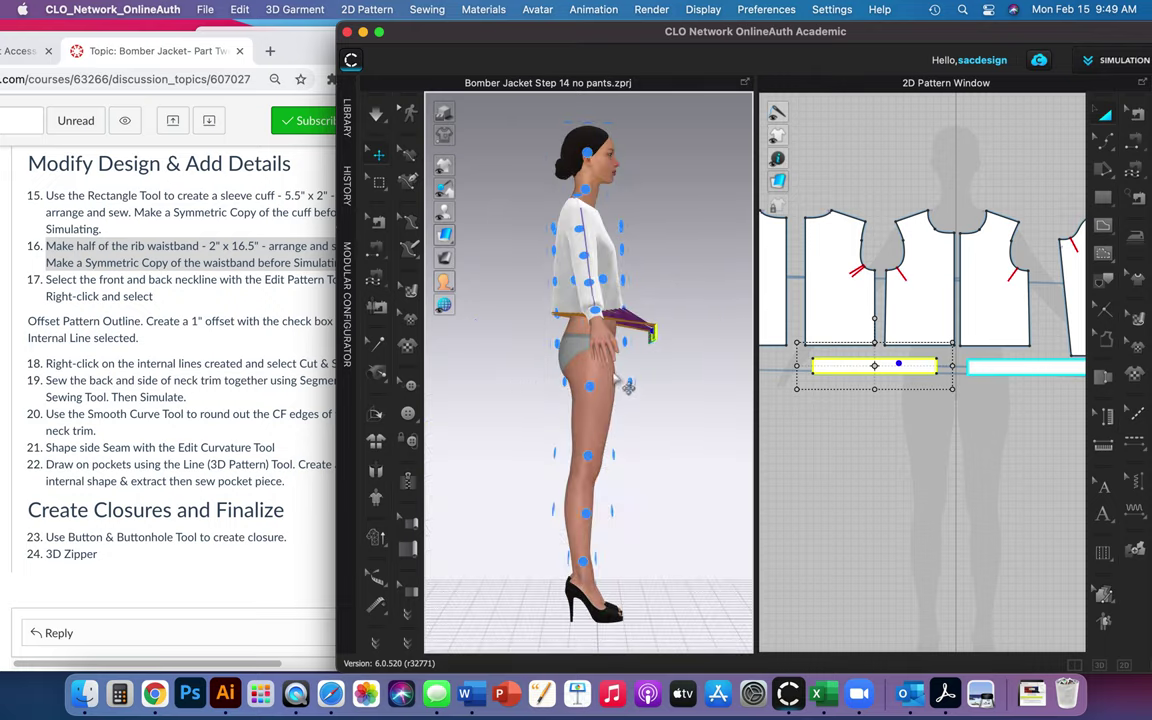
pyautogui.scroll(10, 617, 379)
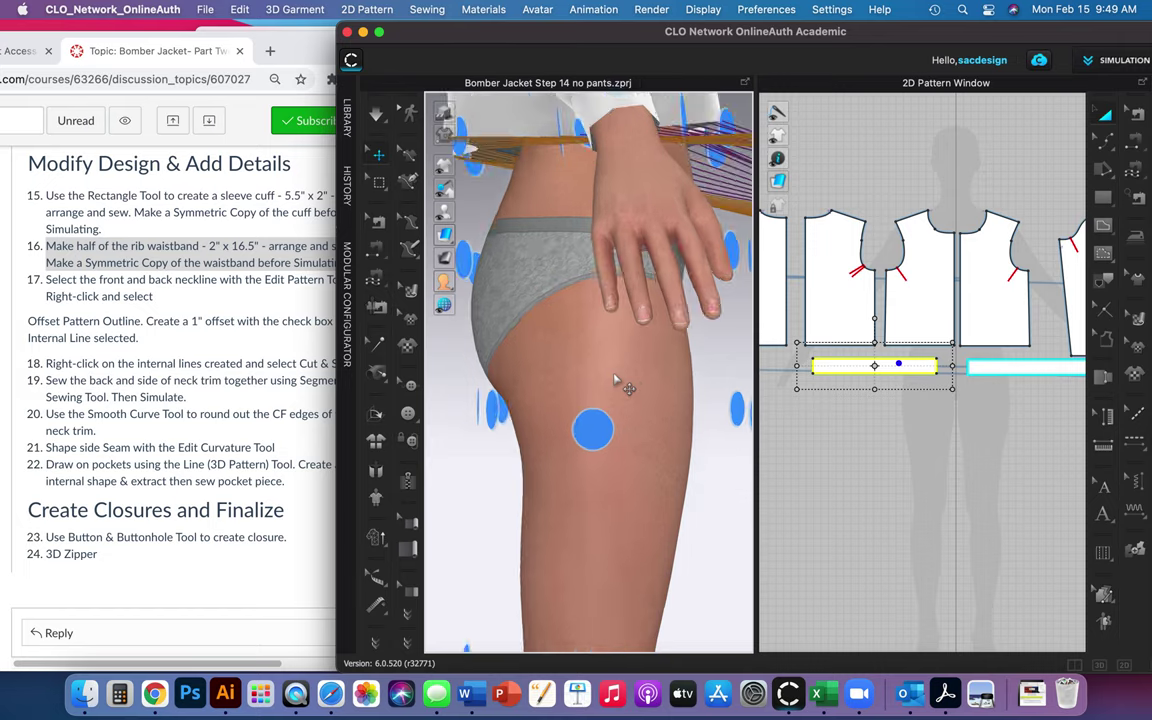
pyautogui.scroll(-10, 565, 350)
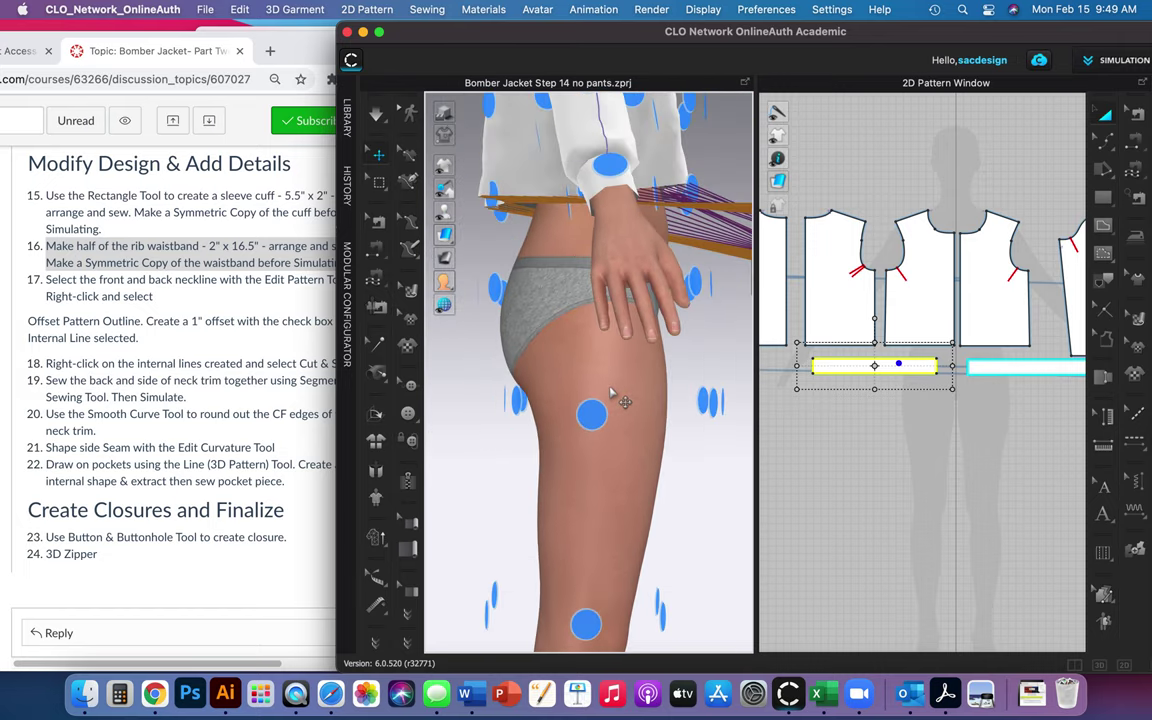
pyautogui.moveTo(582, 325); pyautogui.dragTo(576, 319, button='right')
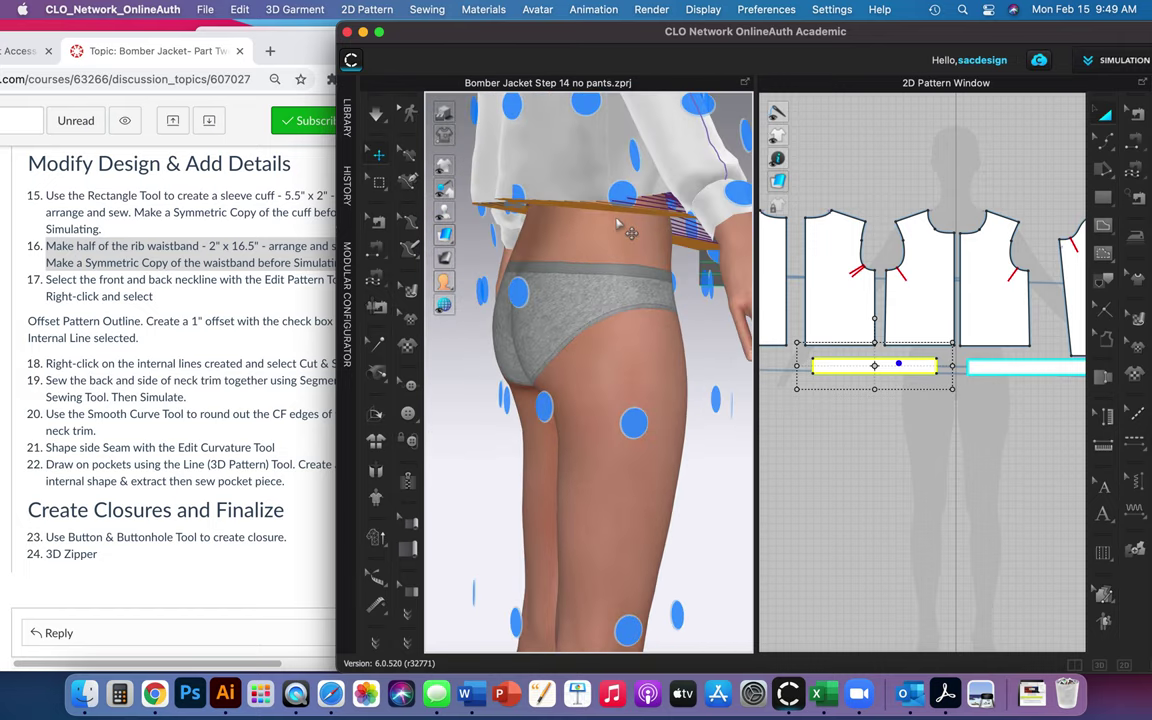
pyautogui.click(628, 203)
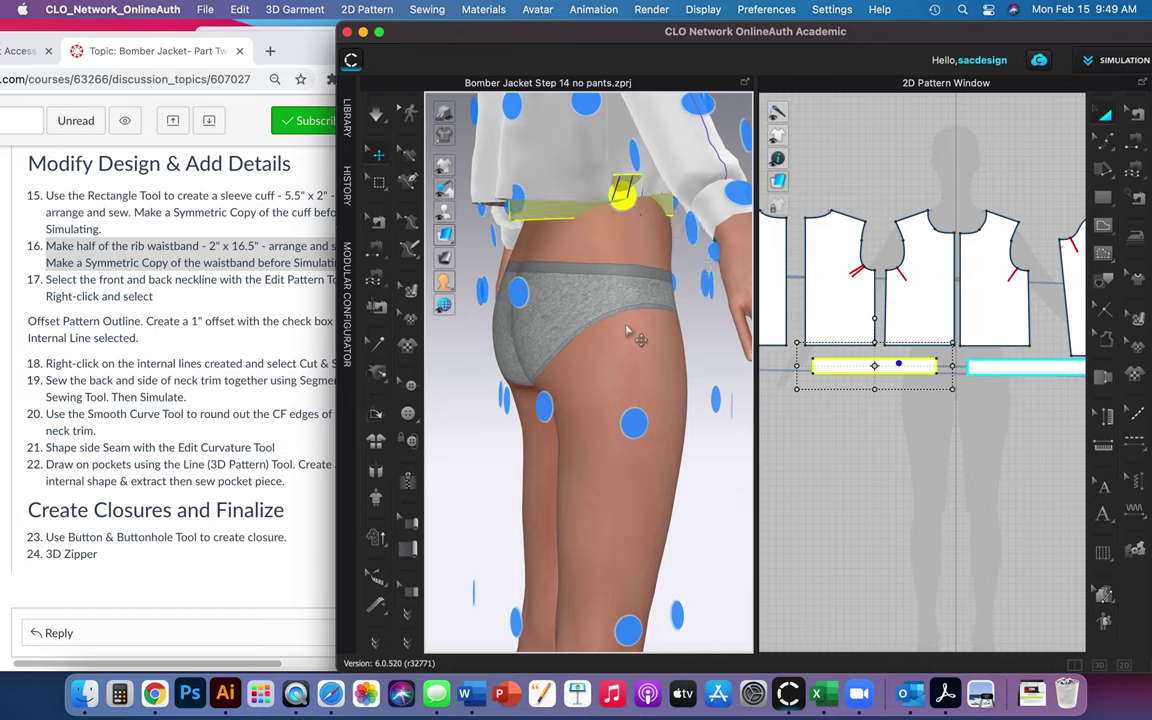
# - Move the two arranged waistband halves slightly apart horizontally so they separate at the centre front
pyautogui.scroll(-8, 640, 330)
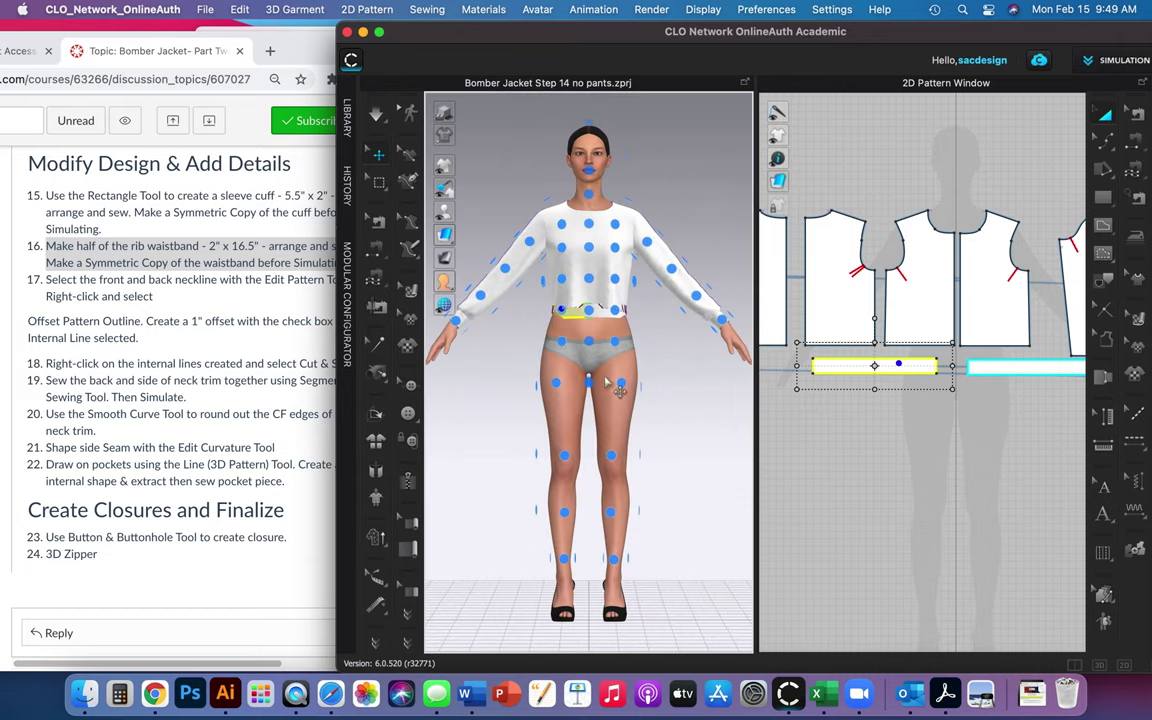
pyautogui.press('2')
pyautogui.click(380, 153)
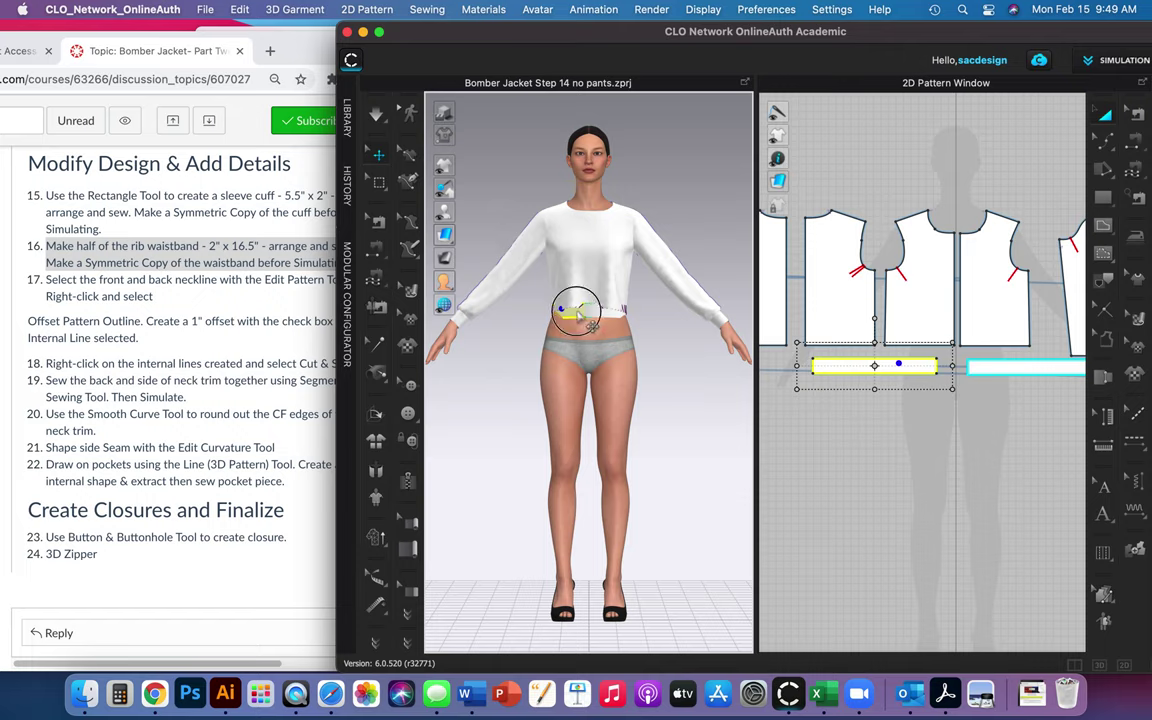
pyautogui.moveTo(593, 326)
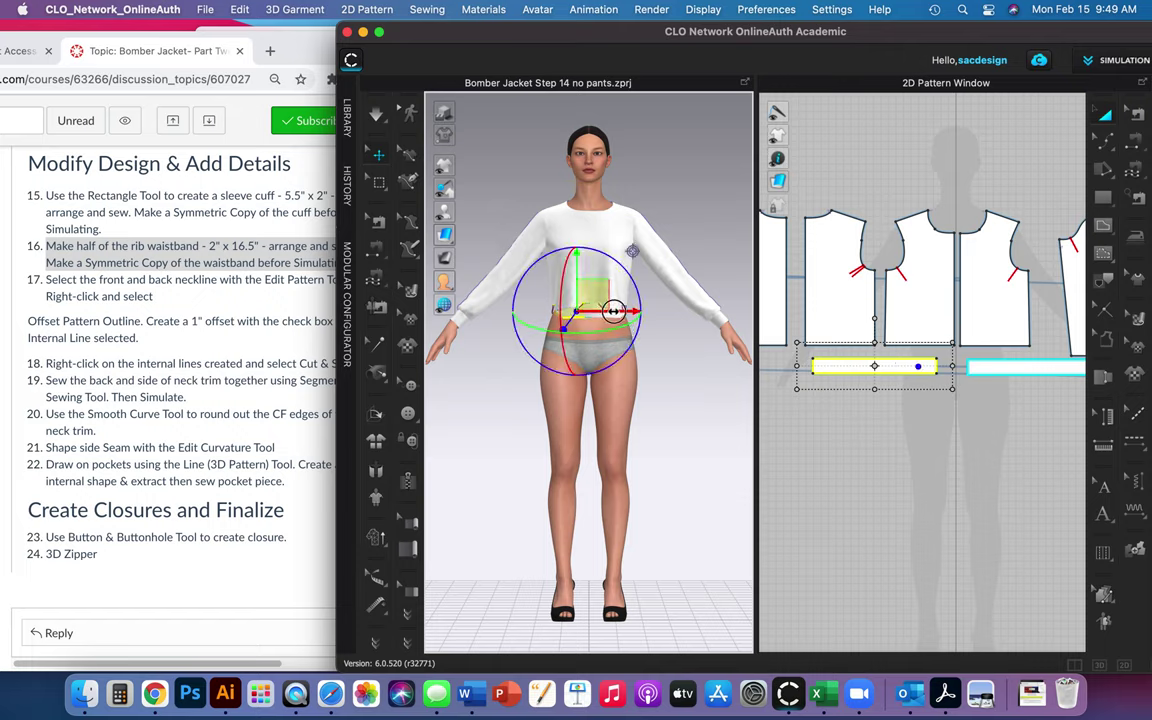
pyautogui.moveTo(617, 311); pyautogui.dragTo(609, 312)
pyautogui.click(618, 319)
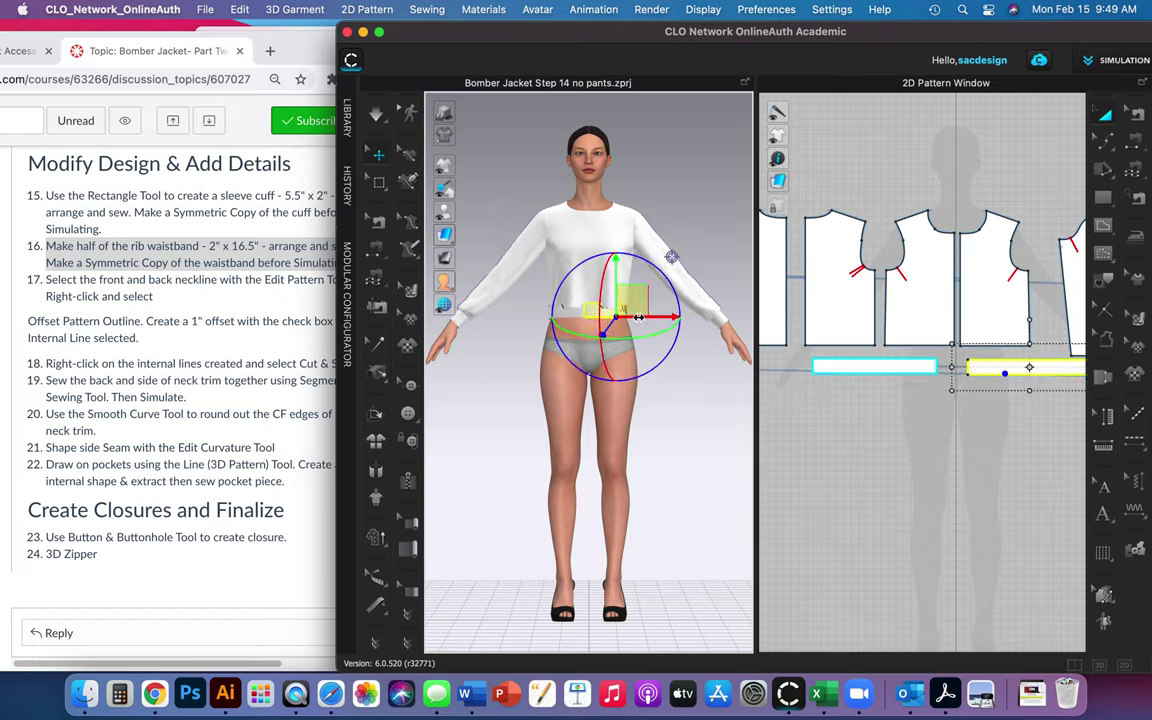
pyautogui.moveTo(638, 316); pyautogui.dragTo(643, 316)
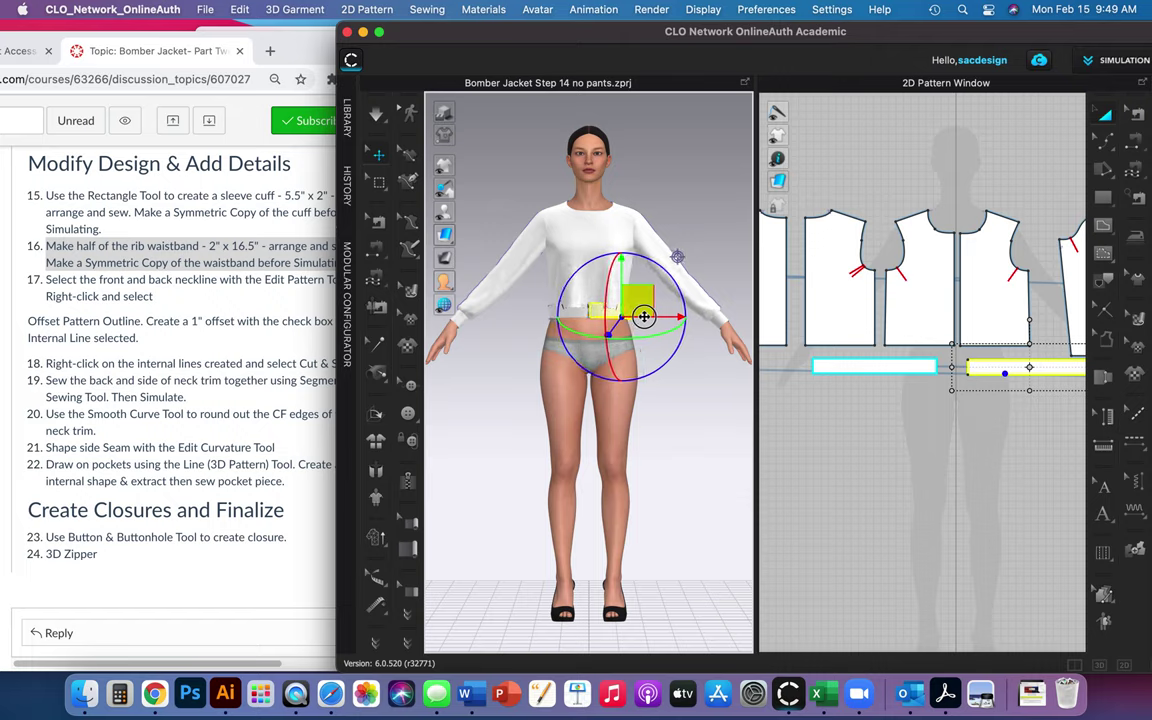
pyautogui.click(612, 410)
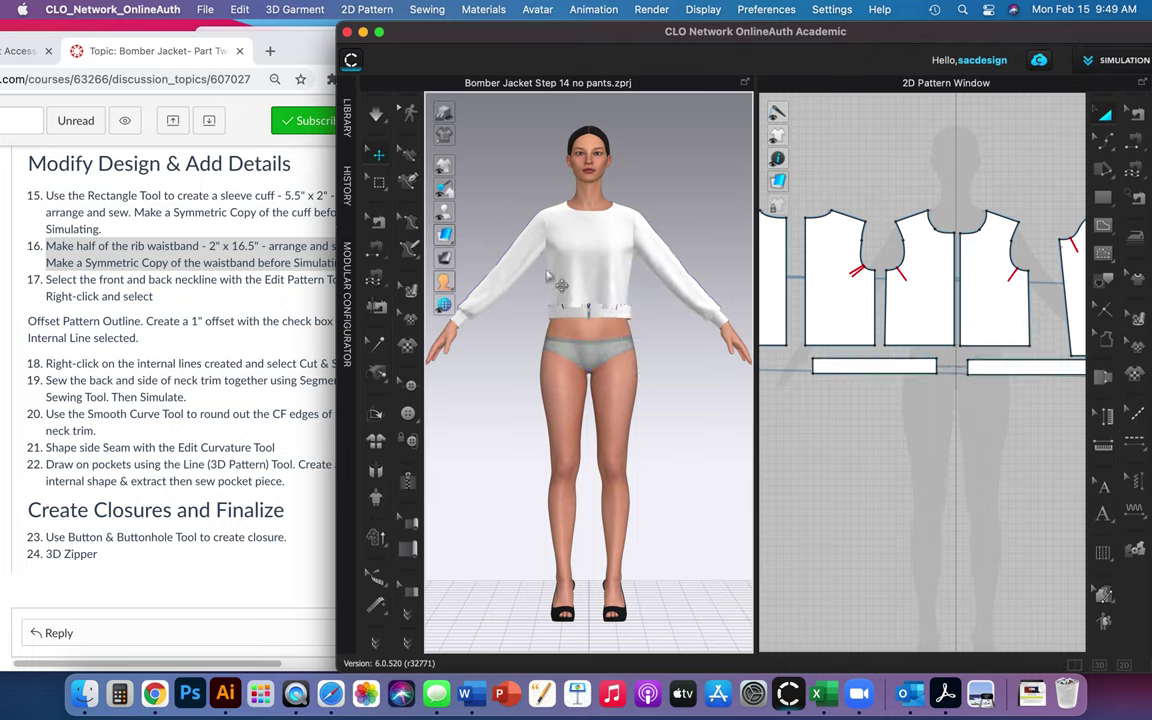
# - Simulate the jacket to drape the waistband along the hem, and switch to the assignment instructions in Chrome
pyautogui.click(376, 116)
pyautogui.moveTo(525, 381)
pyautogui.mouseDown(button='right')
pyautogui.moveTo(527, 406)
pyautogui.moveTo(703, 376)
pyautogui.moveTo(658, 381)
pyautogui.moveTo(471, 455)
pyautogui.moveTo(501, 388)
pyautogui.moveTo(552, 398)
pyautogui.moveTo(529, 386)
pyautogui.mouseUp(button='right')
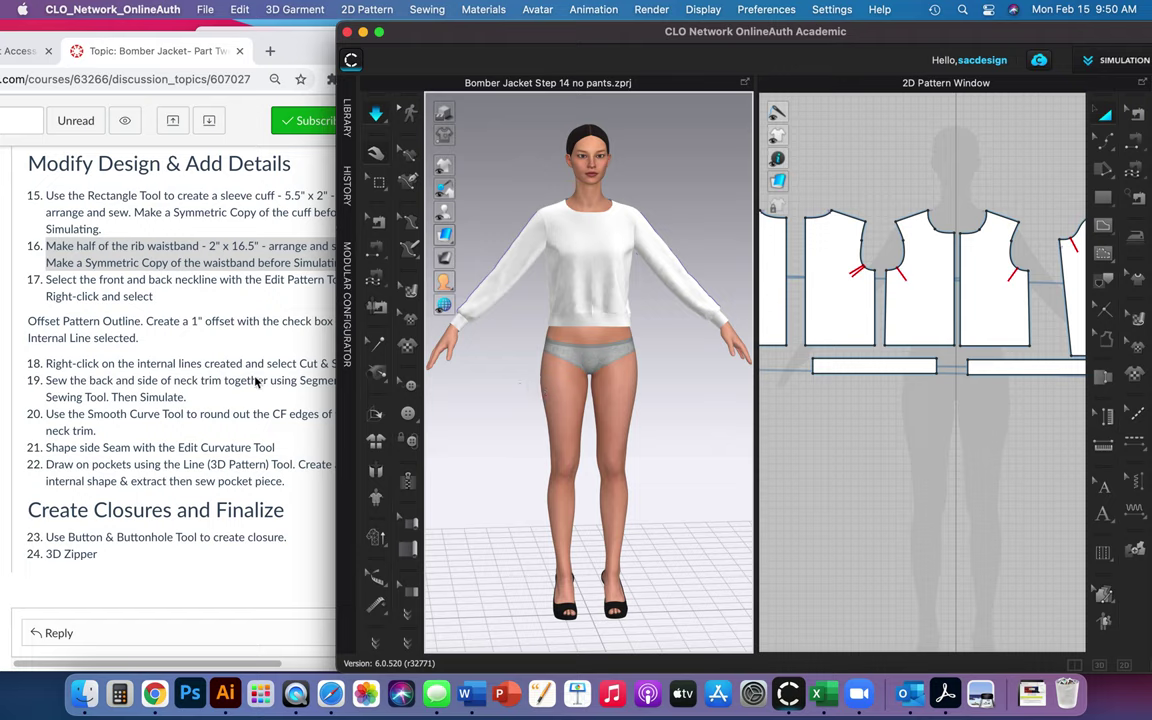
pyautogui.click(196, 322)
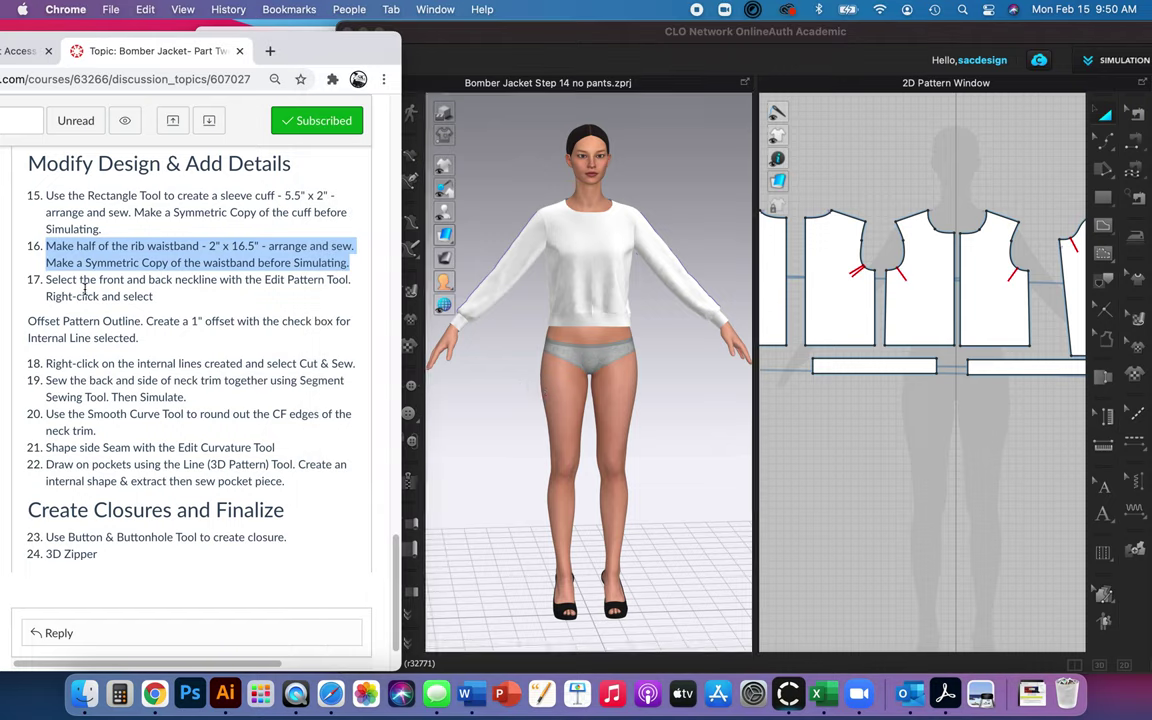